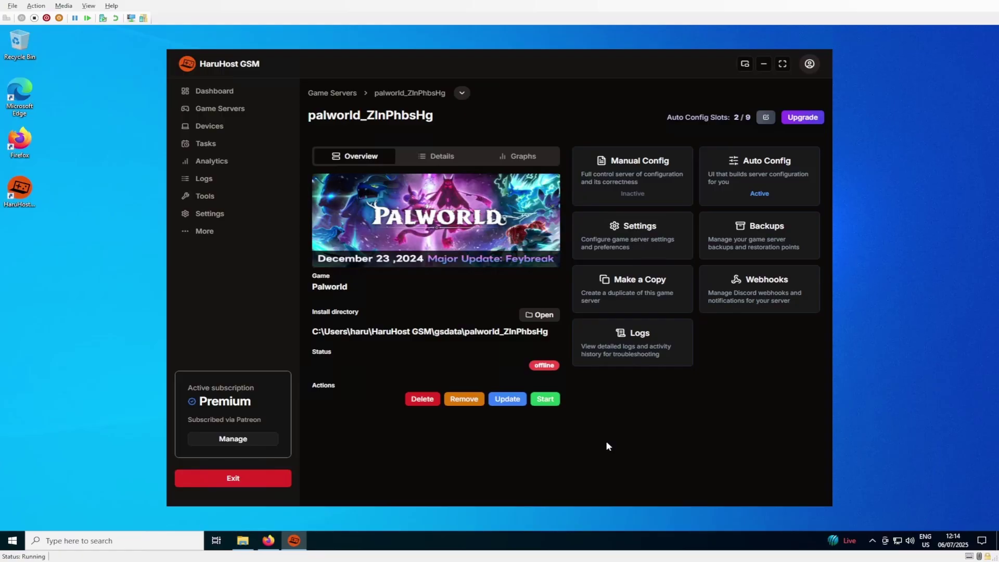
Step: Review the Palworld server's details, then its CPU and player-count graphs set to Live data
click(438, 158)
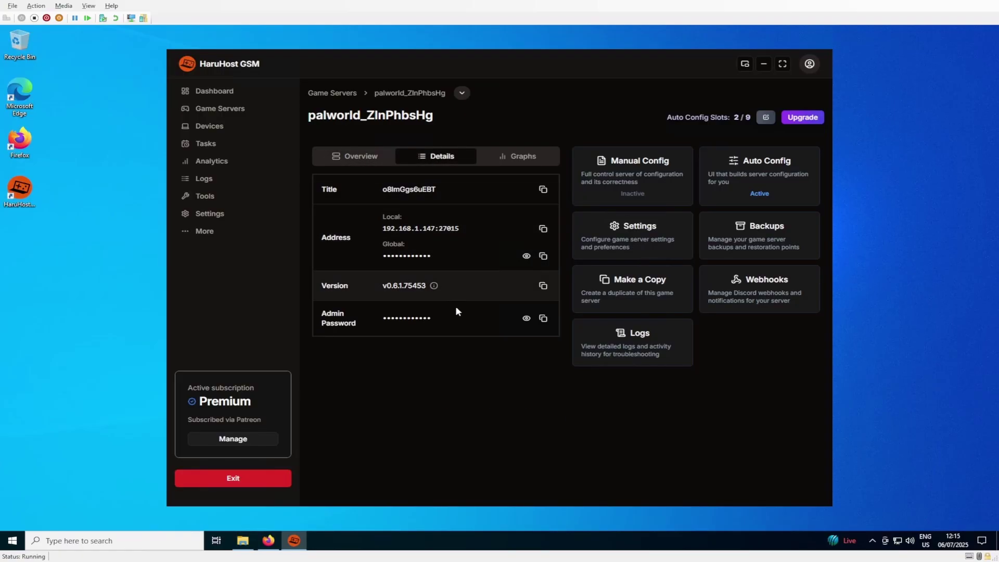
key(Right)
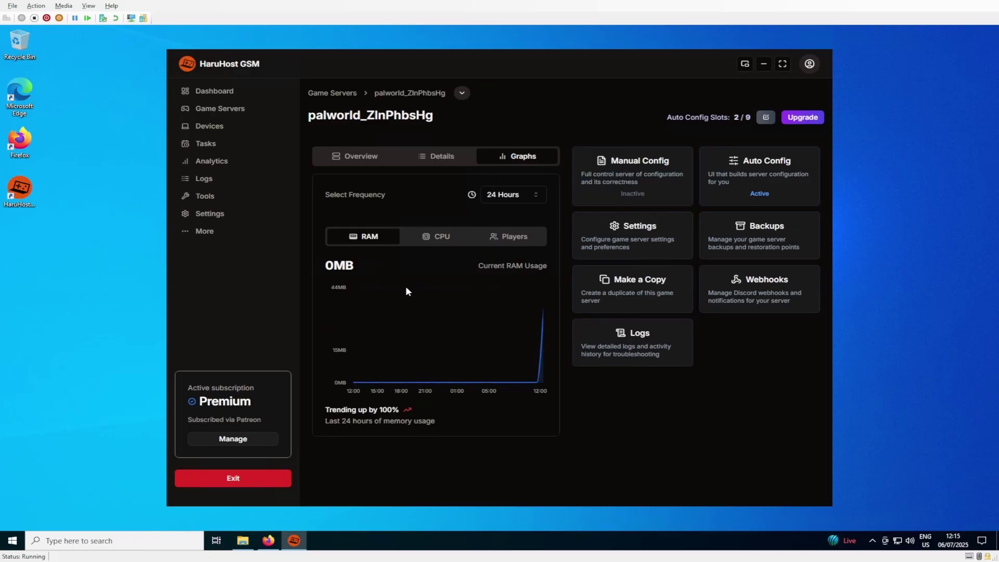
click(436, 242)
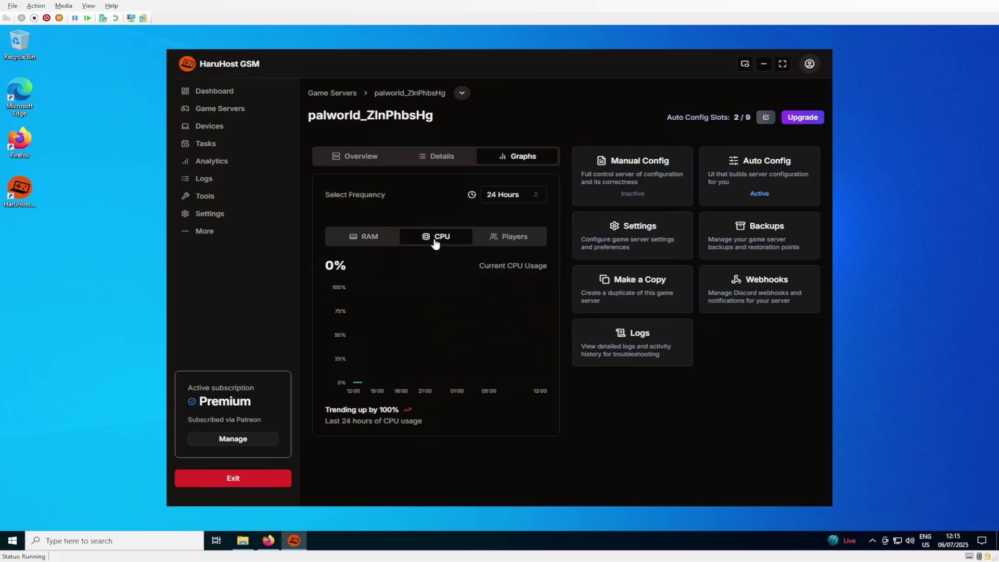
click(504, 241)
click(506, 196)
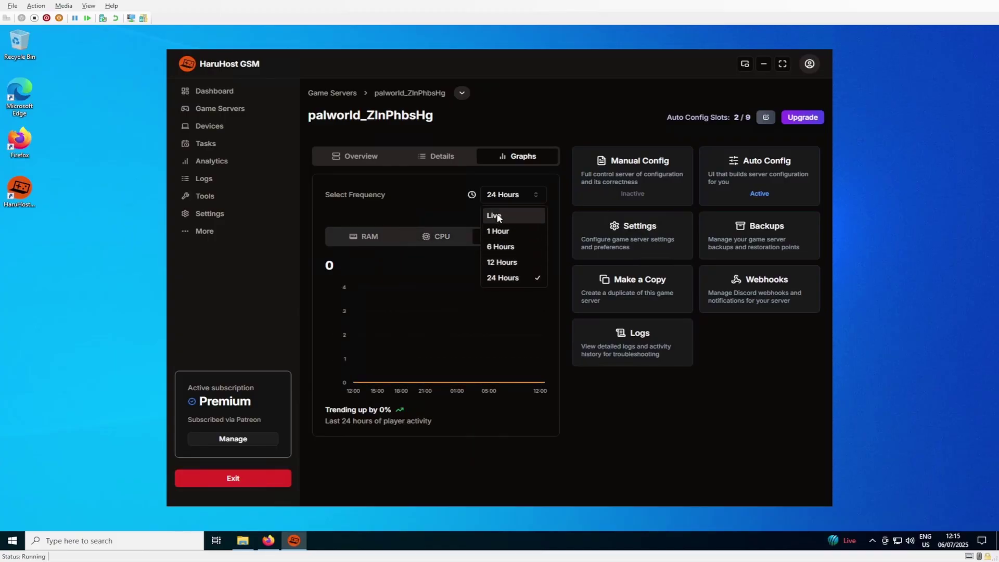
click(503, 214)
Step: Return to the server overview, then download the HaruHost GSM installer from haruhost.com in Firefox
click(346, 156)
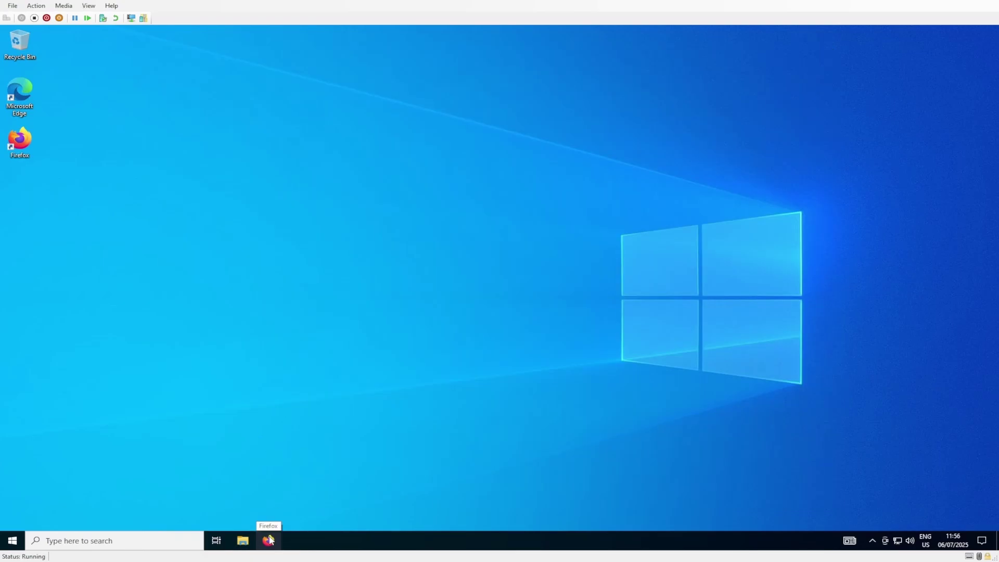
click(269, 540)
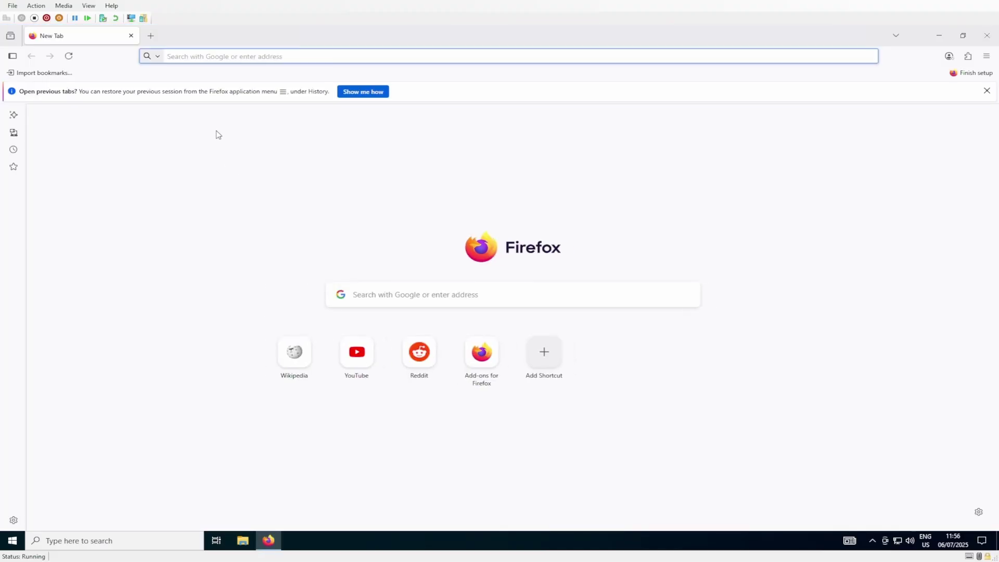
text(haruhost)
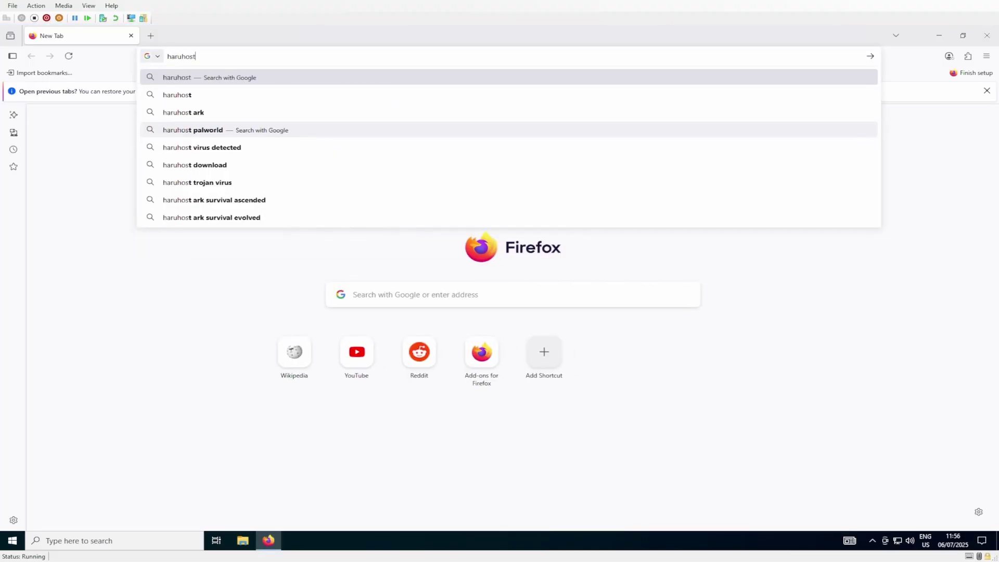
text(.com)
key(Return)
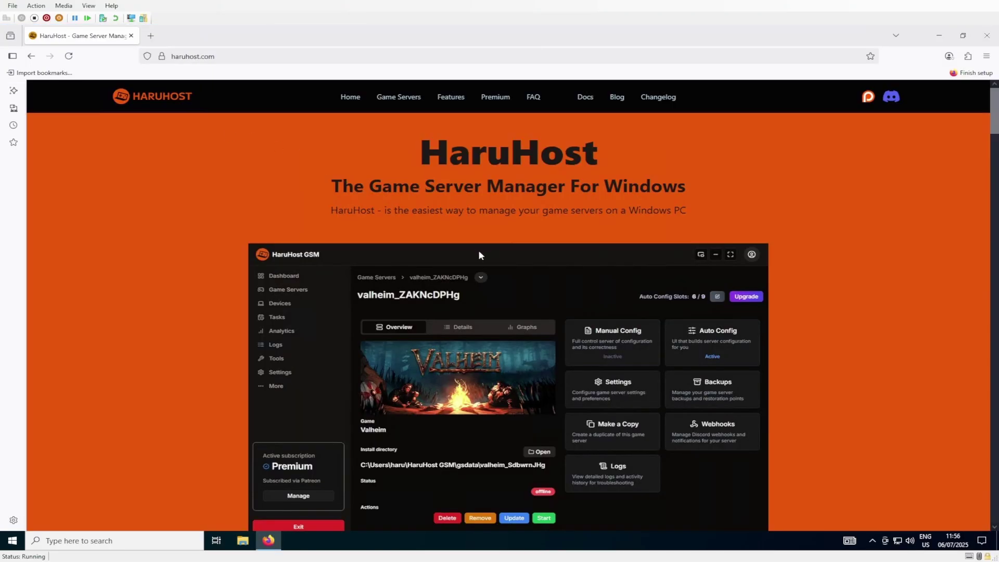
scroll(480, 252, down, 2)
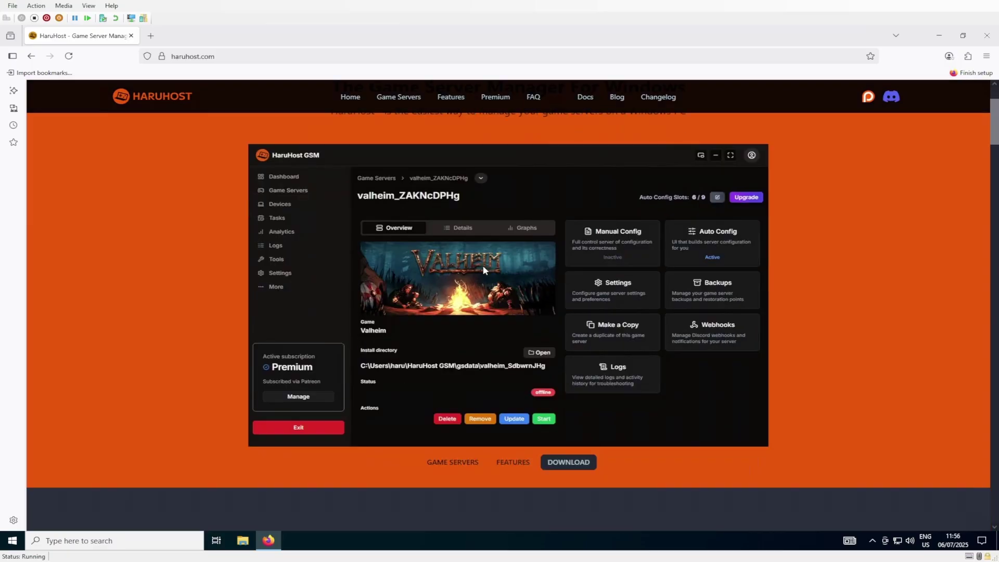
click(574, 464)
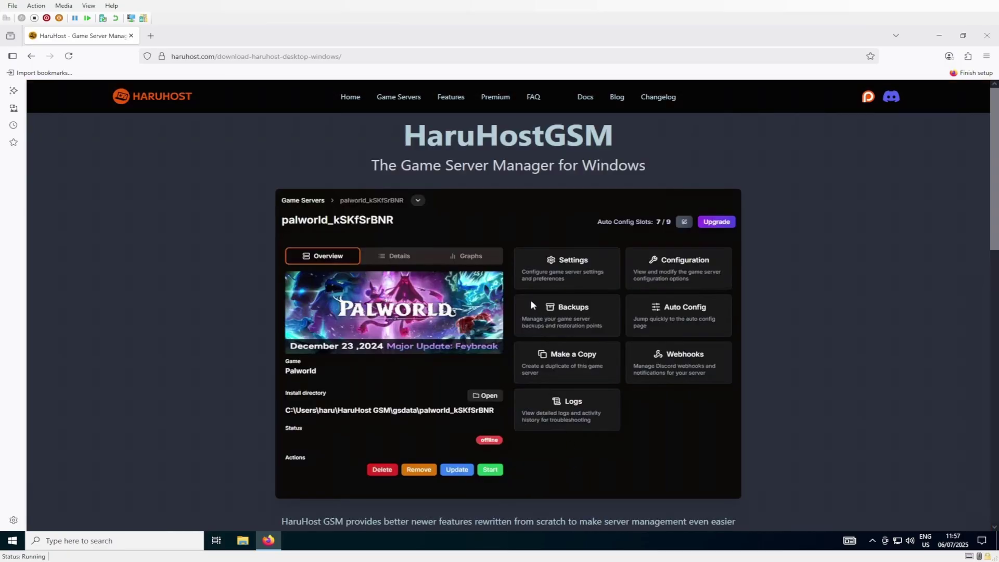
scroll(530, 301, down, 5)
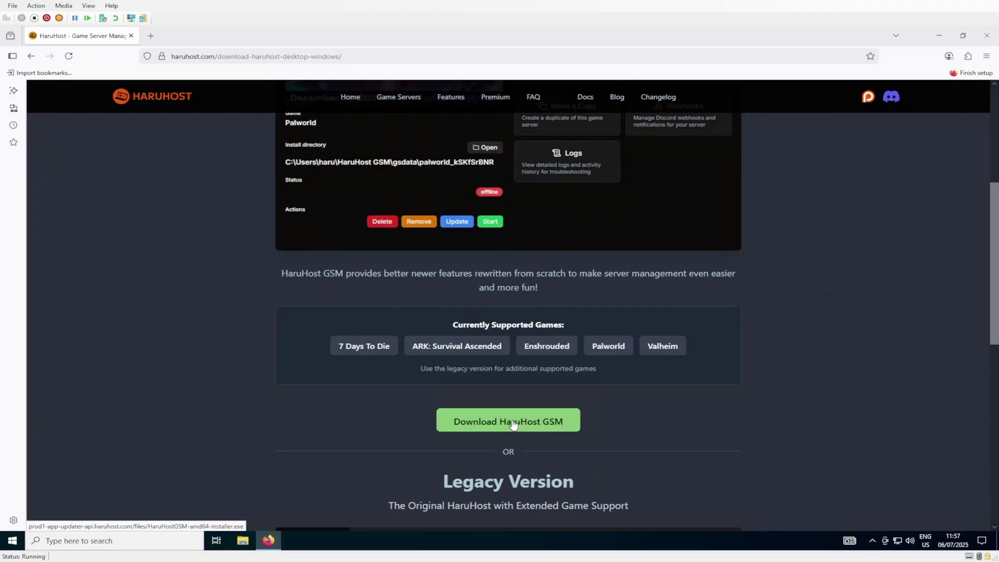
click(514, 425)
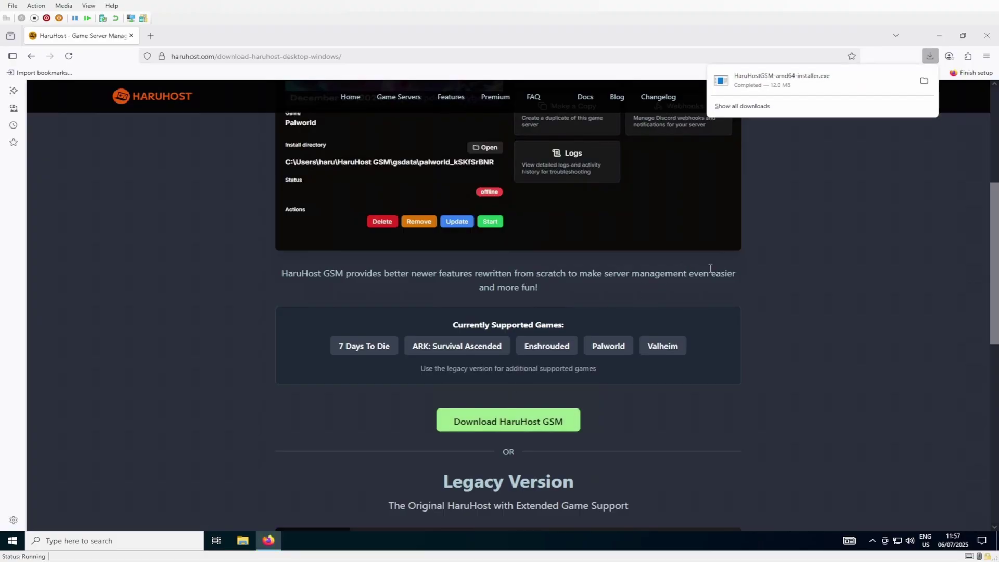
Step: Run HaruHostGSM-amd64-installer.exe from Downloads, approve admin rights, and complete the setup wizard
click(924, 81)
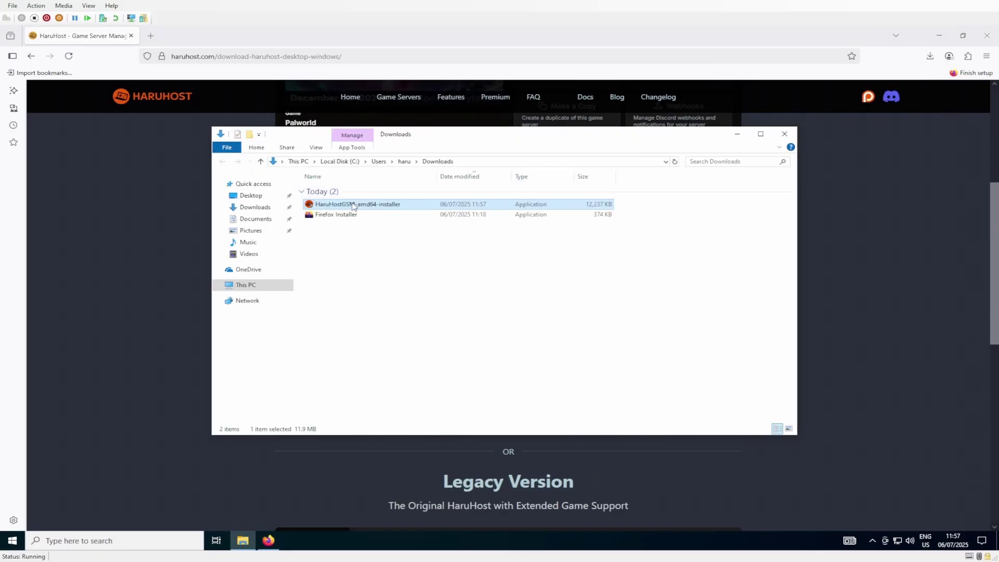
double_click(356, 206)
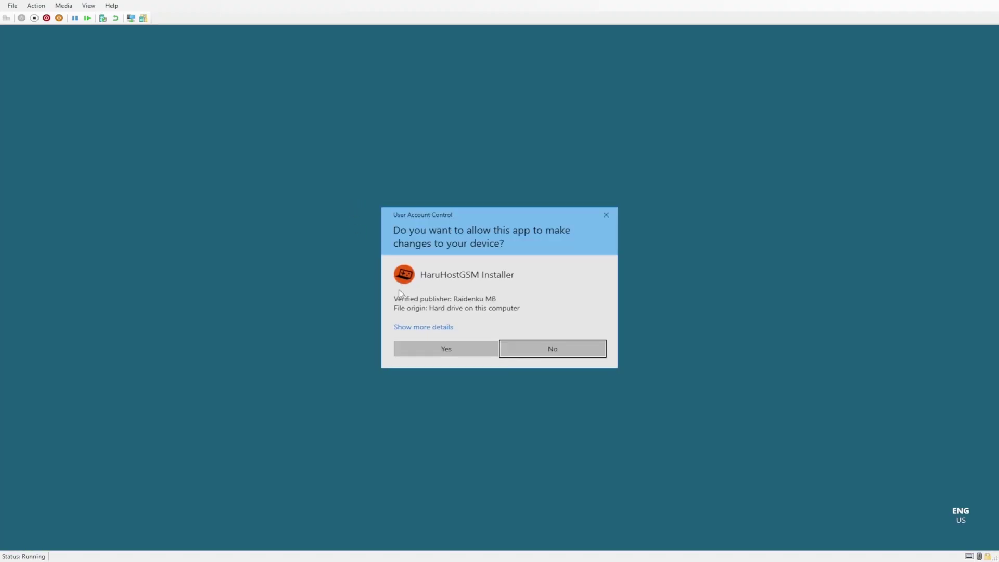
click(446, 349)
click(446, 349)
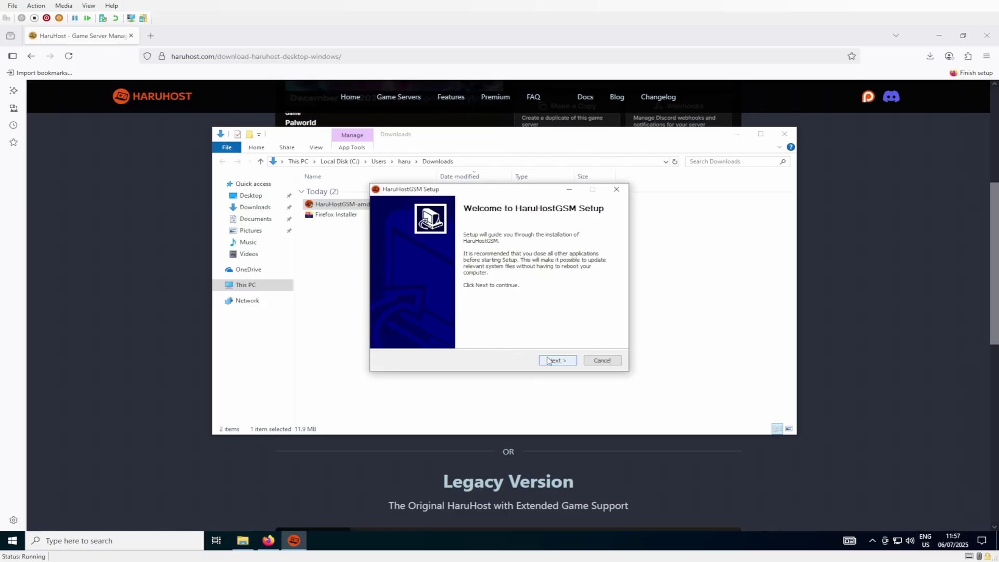
click(549, 360)
click(549, 361)
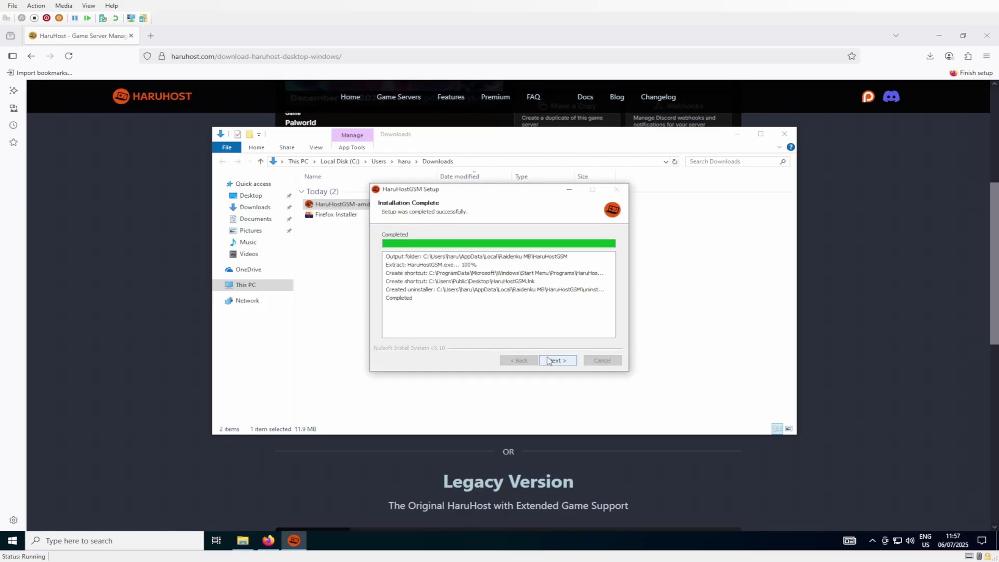
click(549, 361)
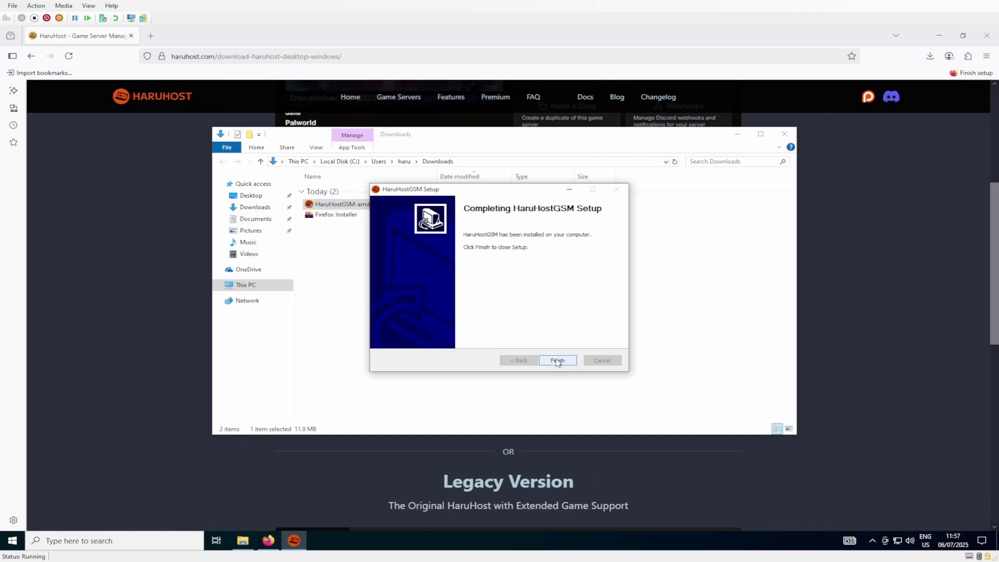
click(555, 361)
Step: Launch HaruHost GSM from its desktop shortcut and dismiss the welcome introduction
key(super+d)
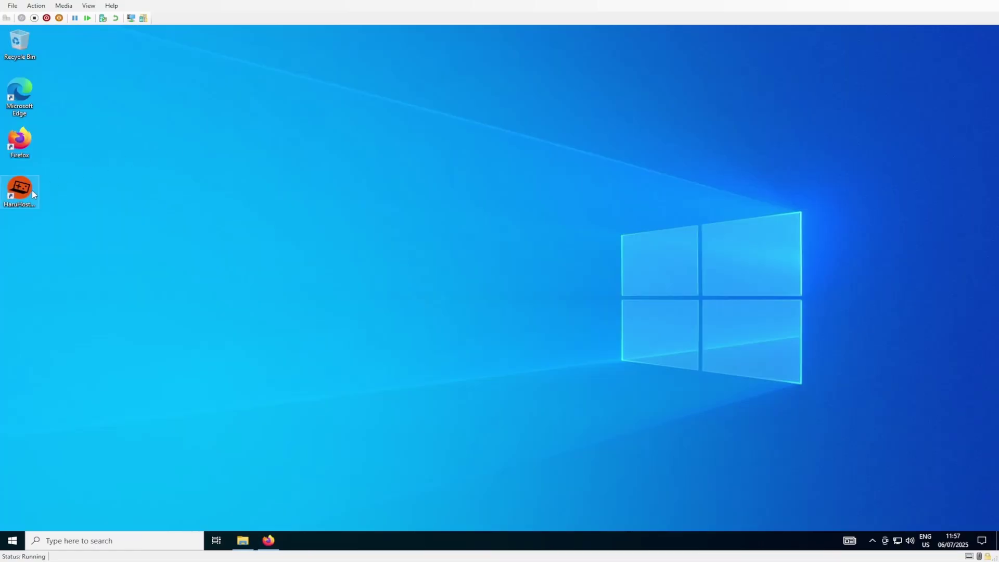
double_click(29, 197)
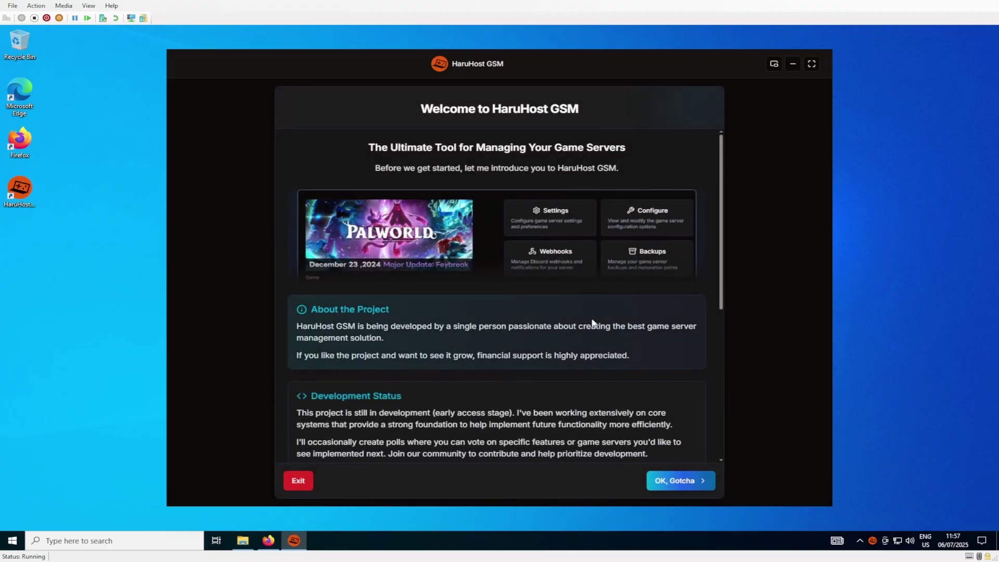
scroll(618, 373, down, 5)
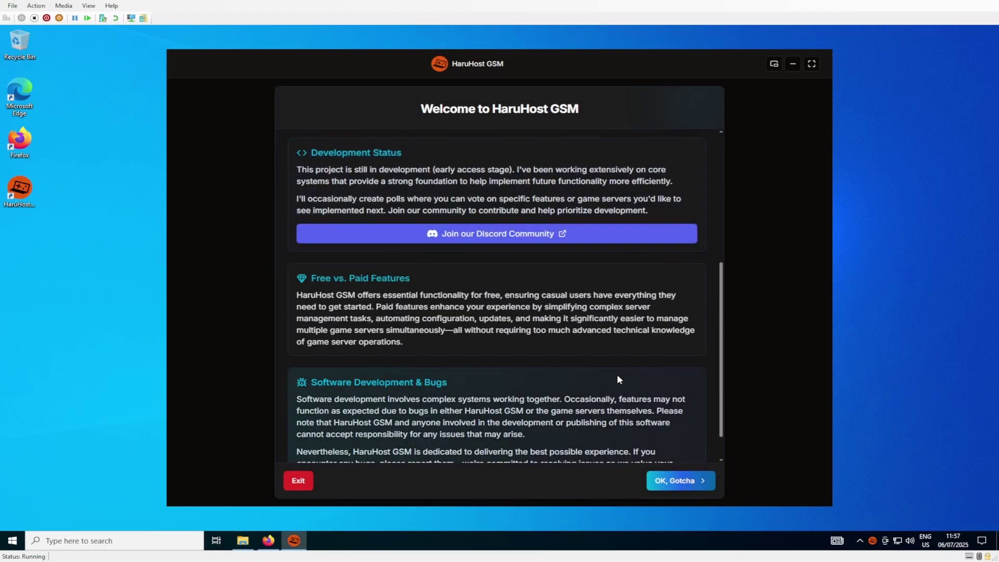
click(680, 482)
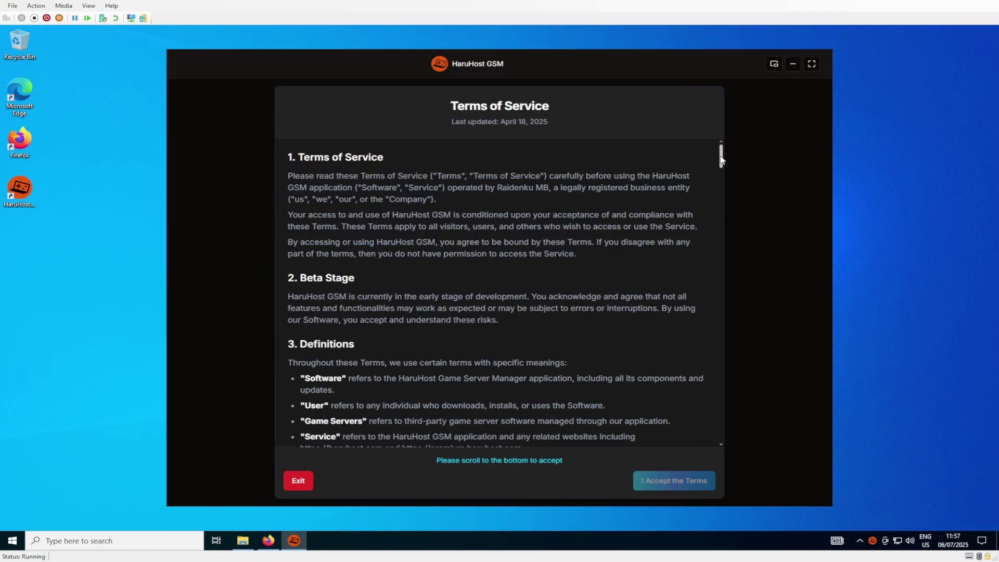
Step: Accept the Terms of Service and skip past the features overview and roadmap
drag(722, 160, 723, 462)
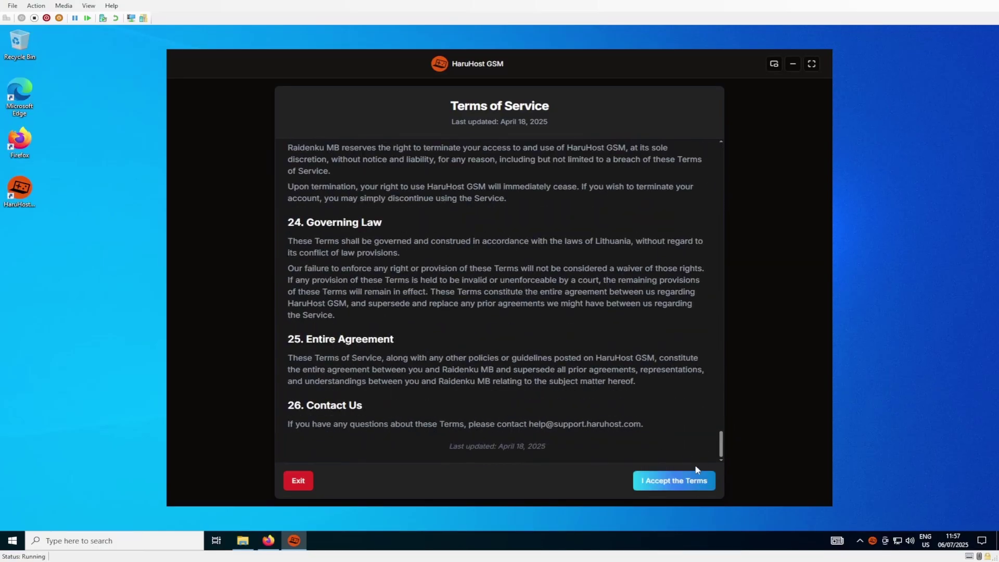
click(690, 479)
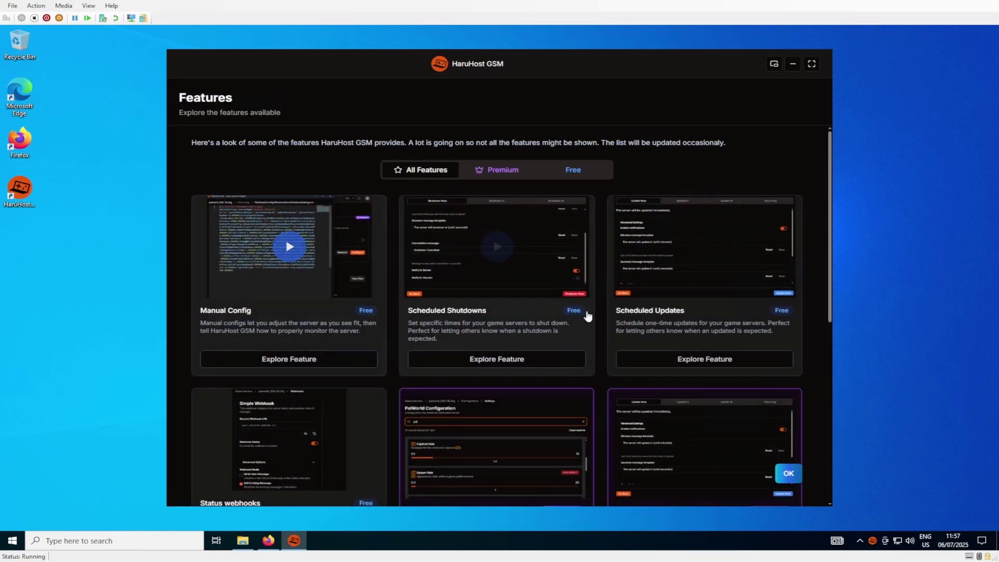
click(786, 473)
scroll(535, 273, down, 5)
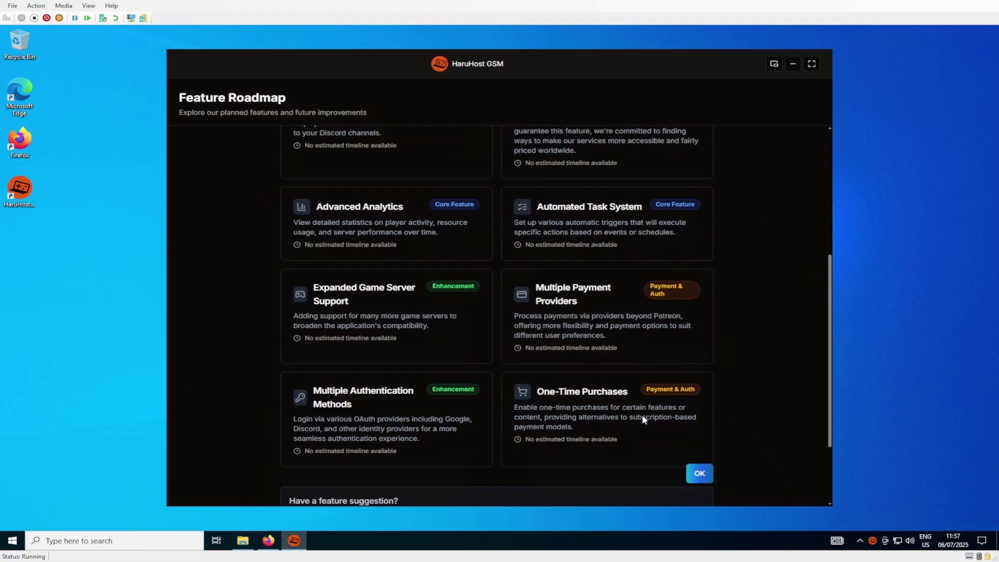
click(700, 473)
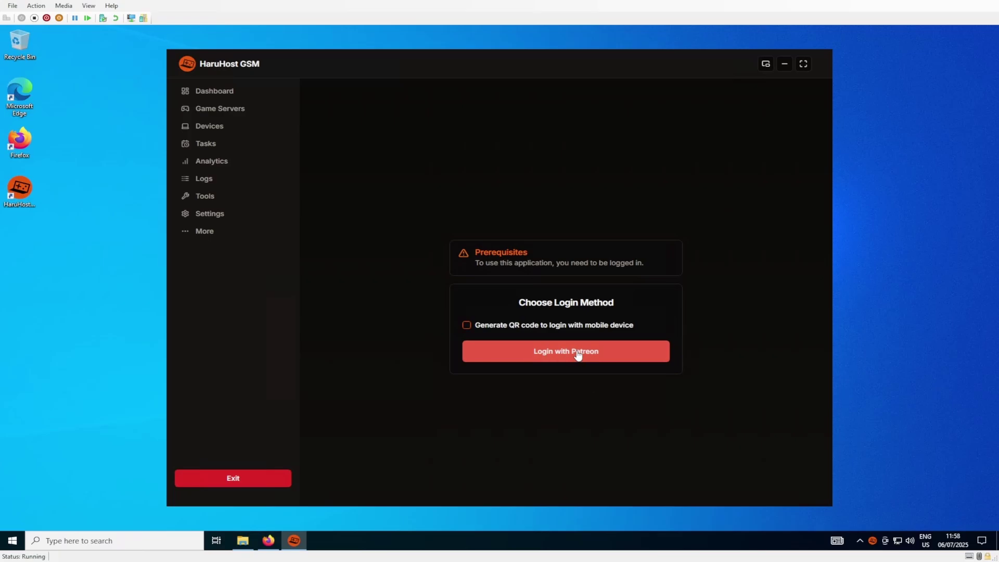
Step: Enable the mobile QR code login option and choose Login with Patreon
click(556, 326)
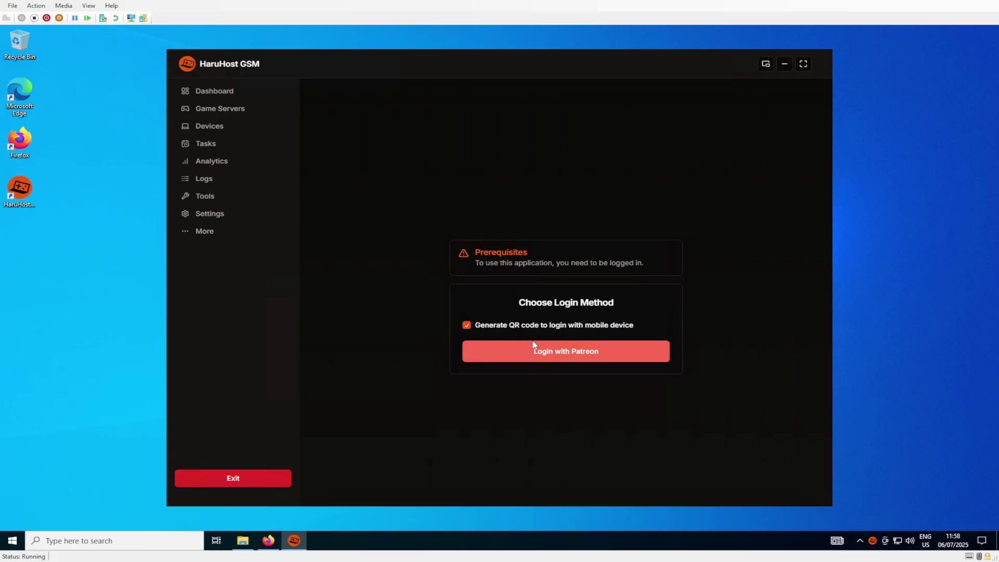
click(562, 355)
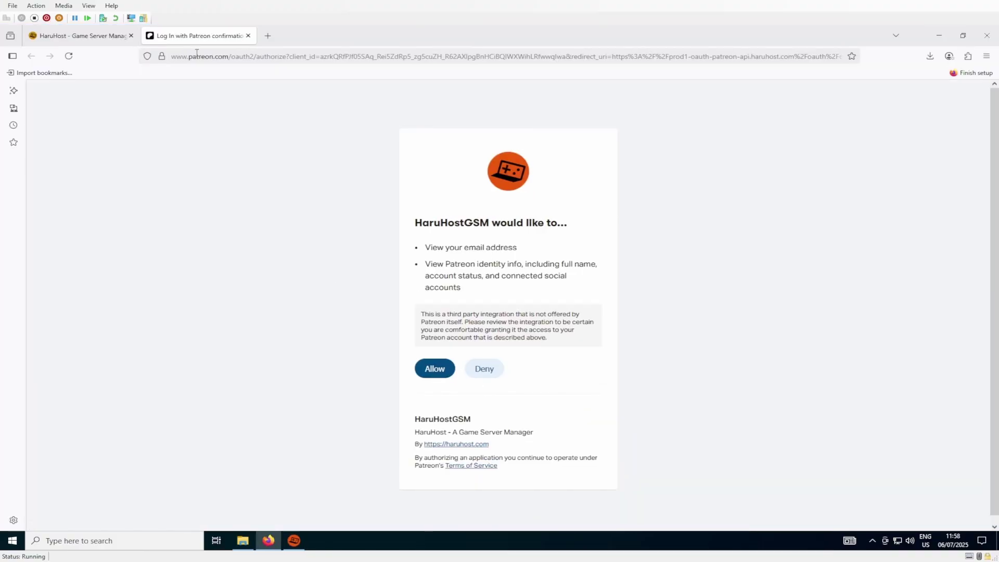
Step: Allow HaruHostGSM access to the Patreon account on the authorization page
click(198, 56)
click(276, 240)
click(435, 369)
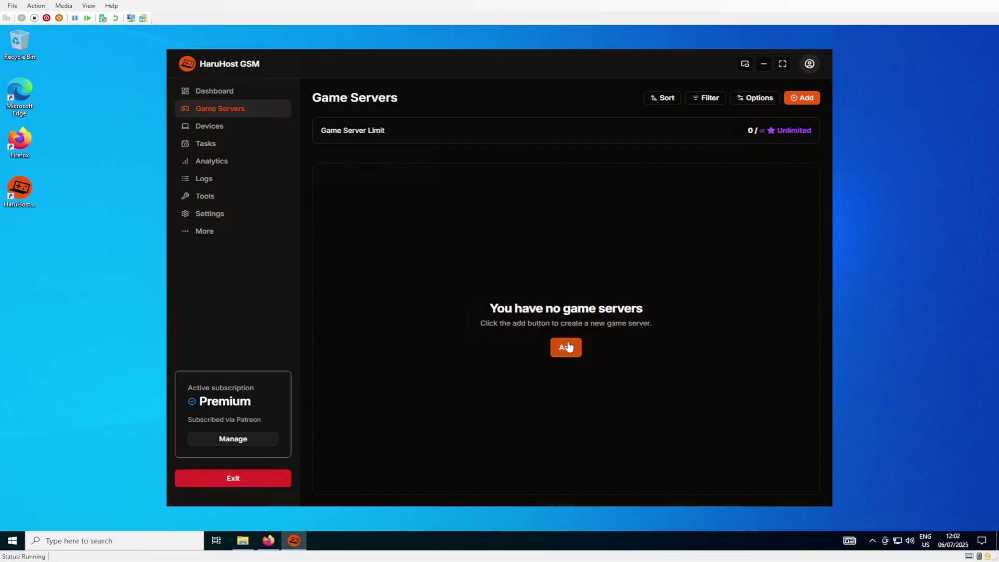
Step: Create a Palworld server as a new installation in the default directory, installing right after creation
click(568, 347)
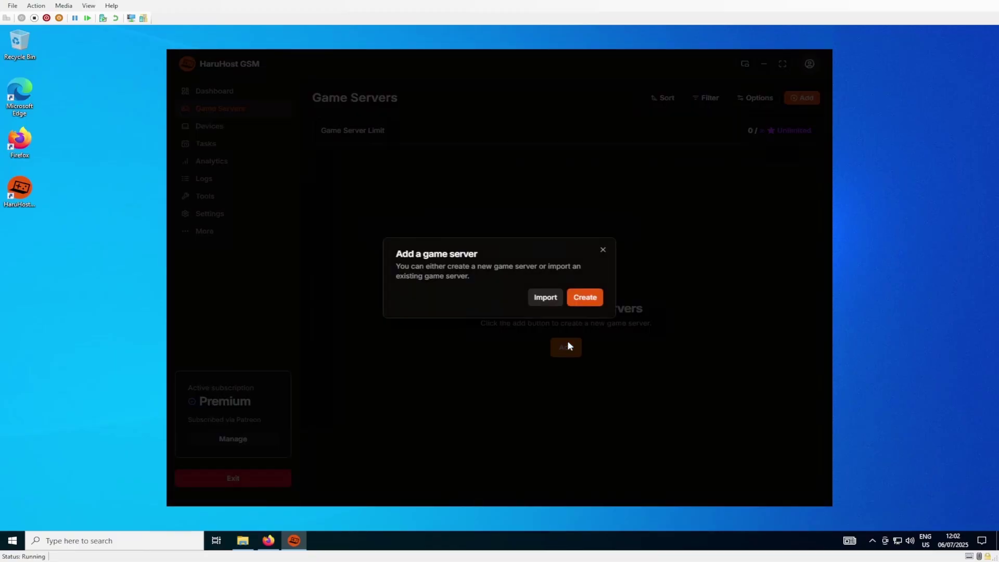
click(584, 300)
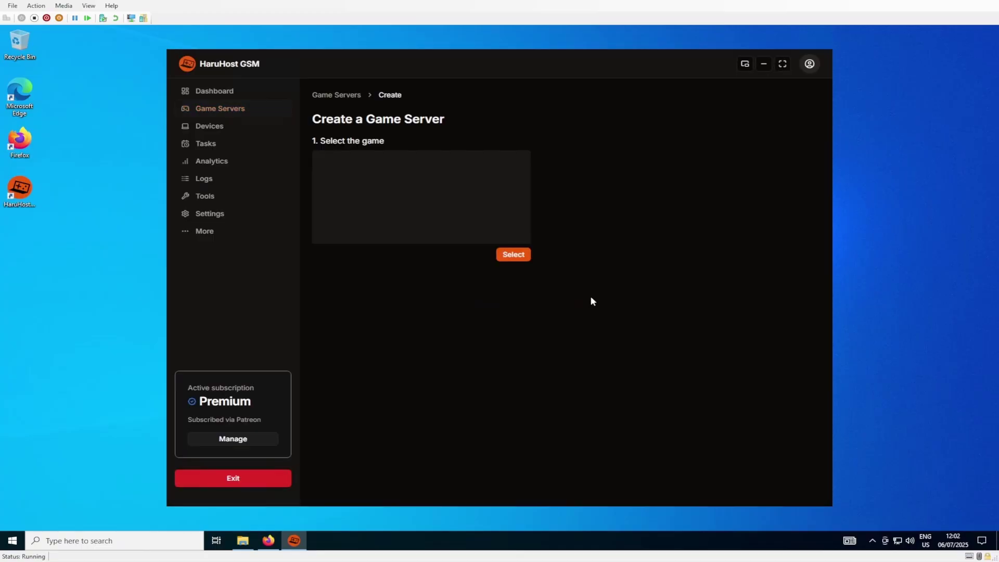
click(518, 256)
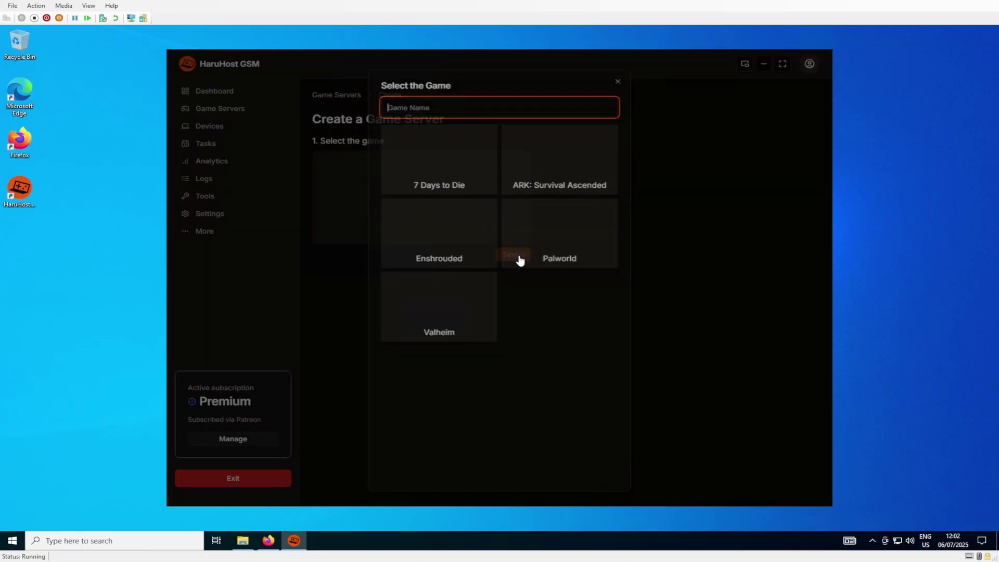
click(558, 240)
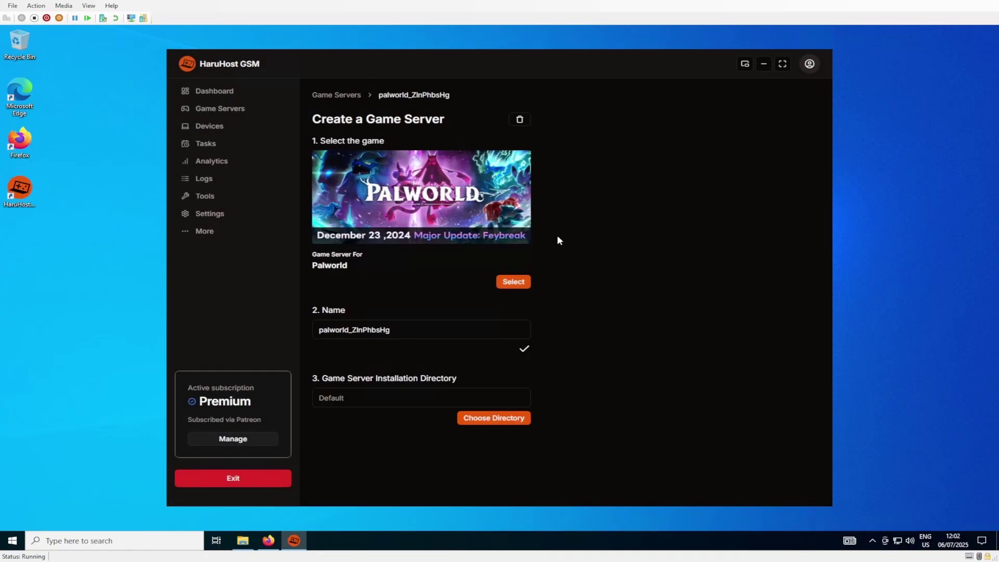
click(501, 420)
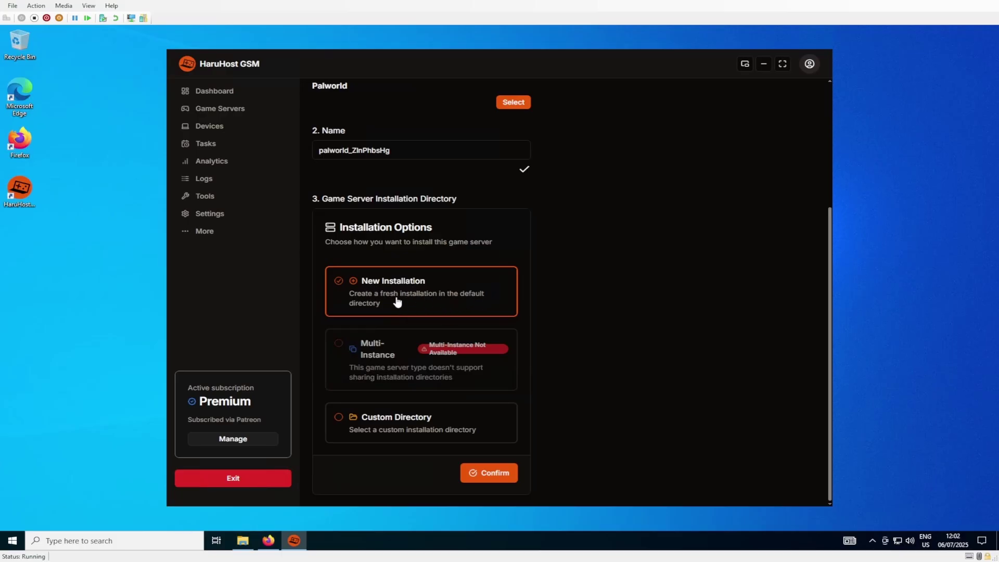
click(494, 474)
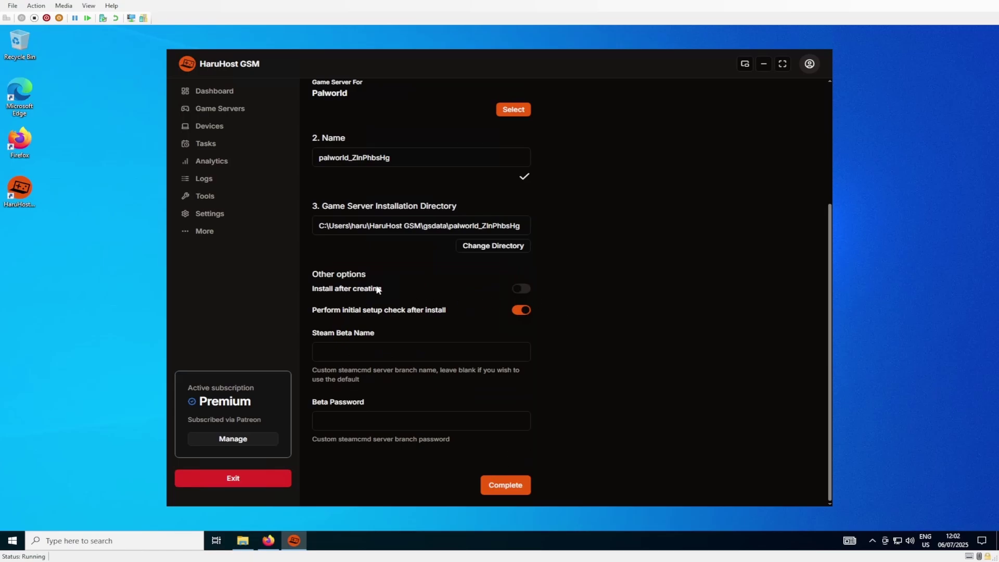
click(522, 292)
click(514, 490)
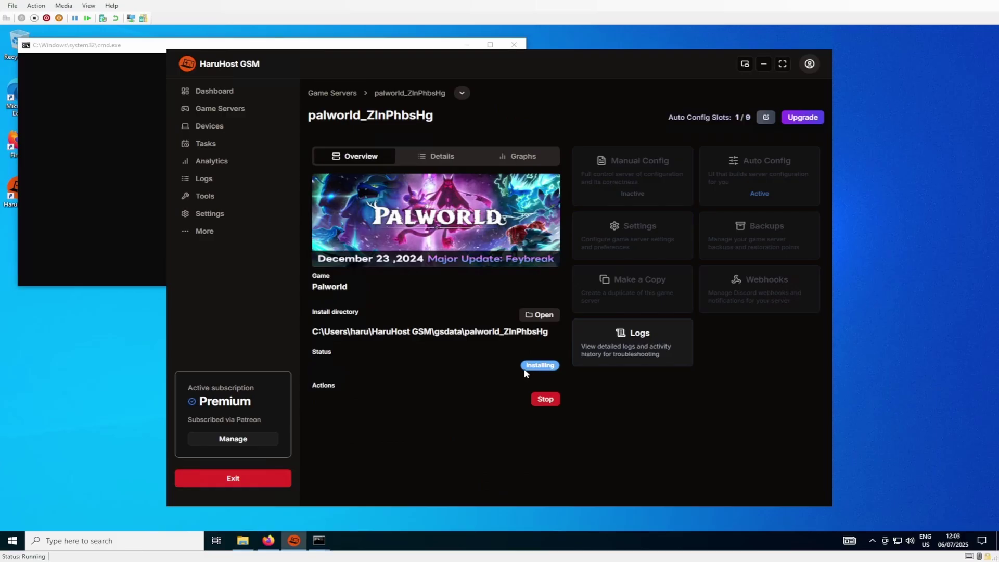
Step: Bring the SteamCMD Installation console to the front and let the server files download
mouse_move(320, 539)
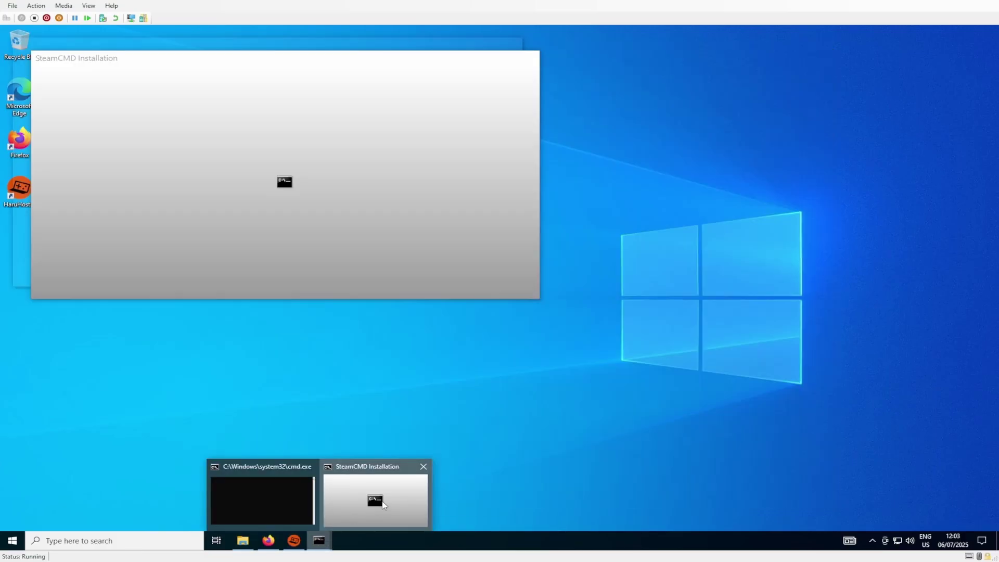
click(380, 508)
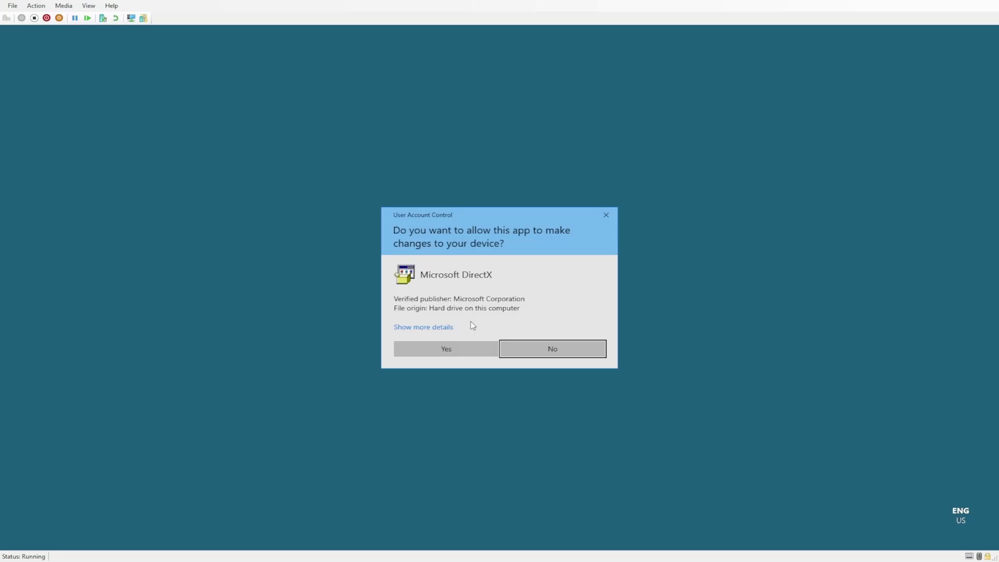
Step: Install the DirectX runtime components, accepting the licence and skipping the Bing Bar
click(466, 354)
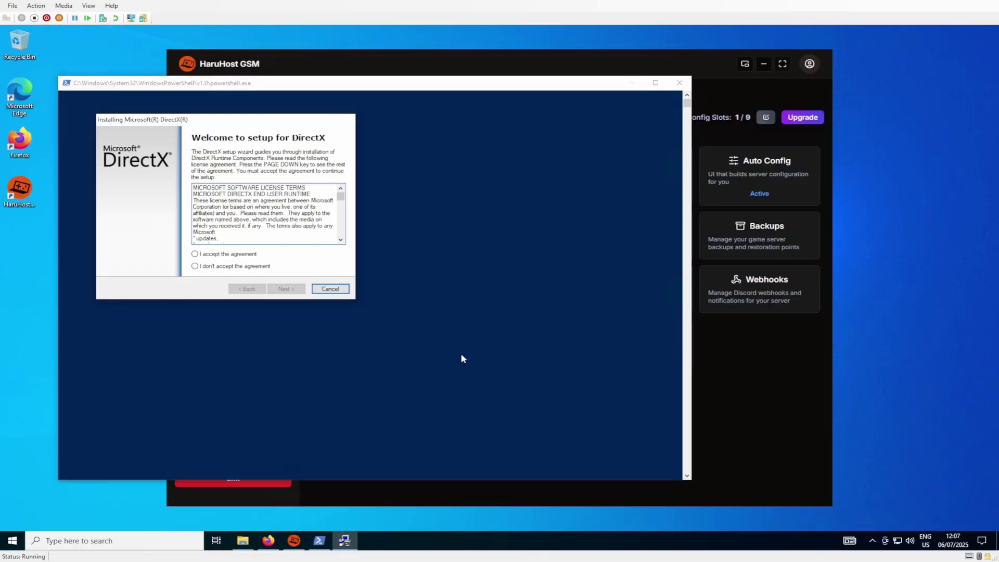
click(232, 253)
click(287, 289)
click(188, 220)
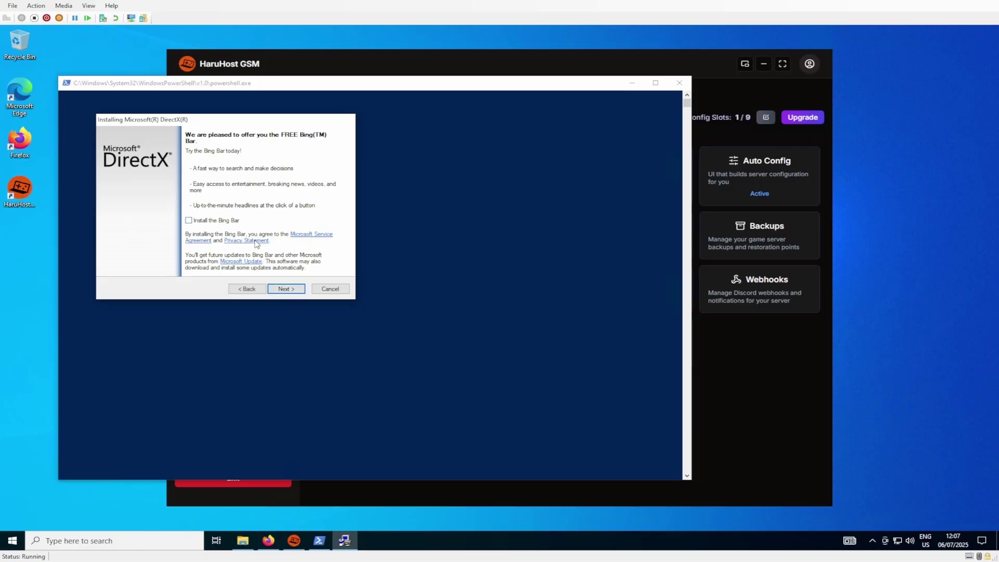
click(286, 290)
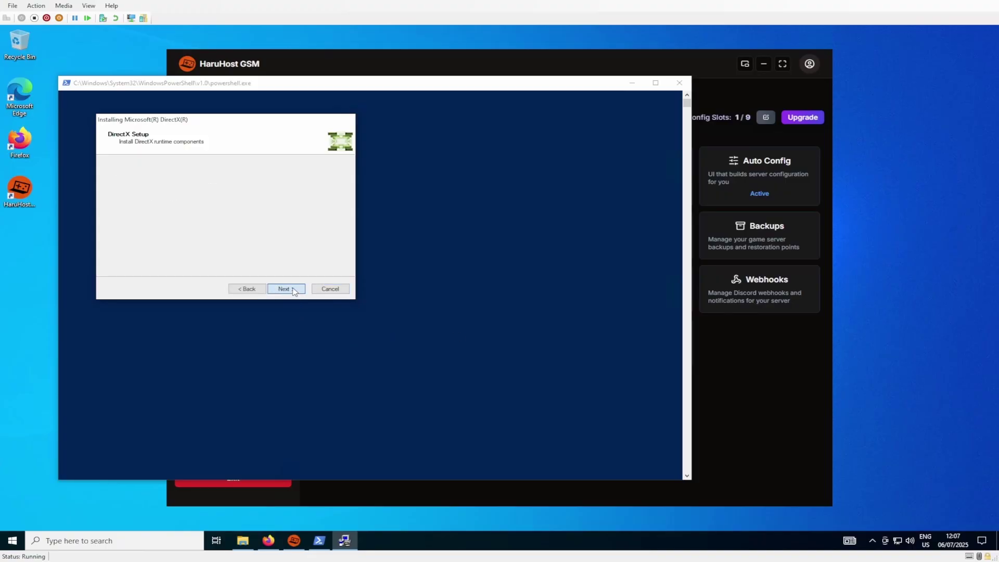
click(285, 289)
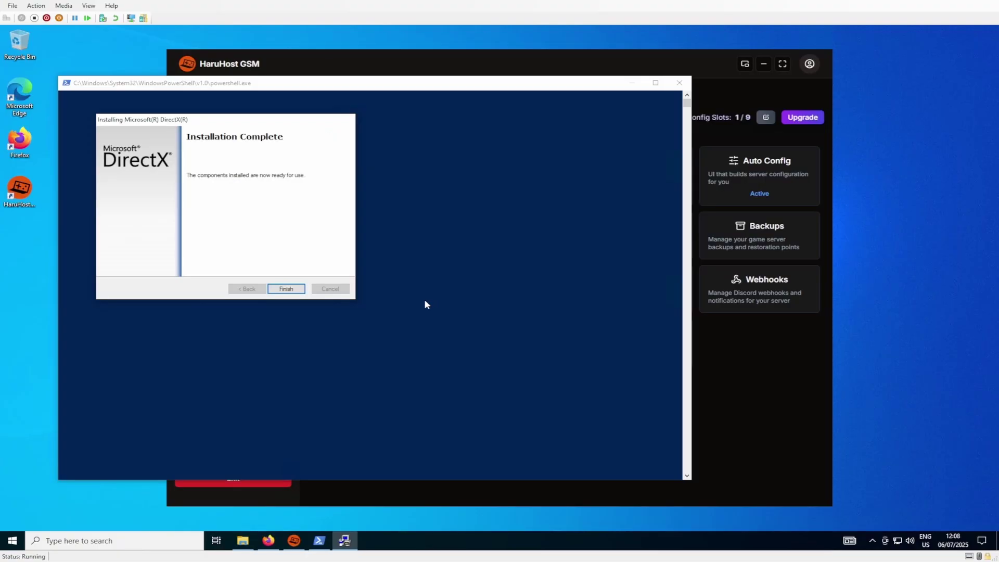
click(286, 289)
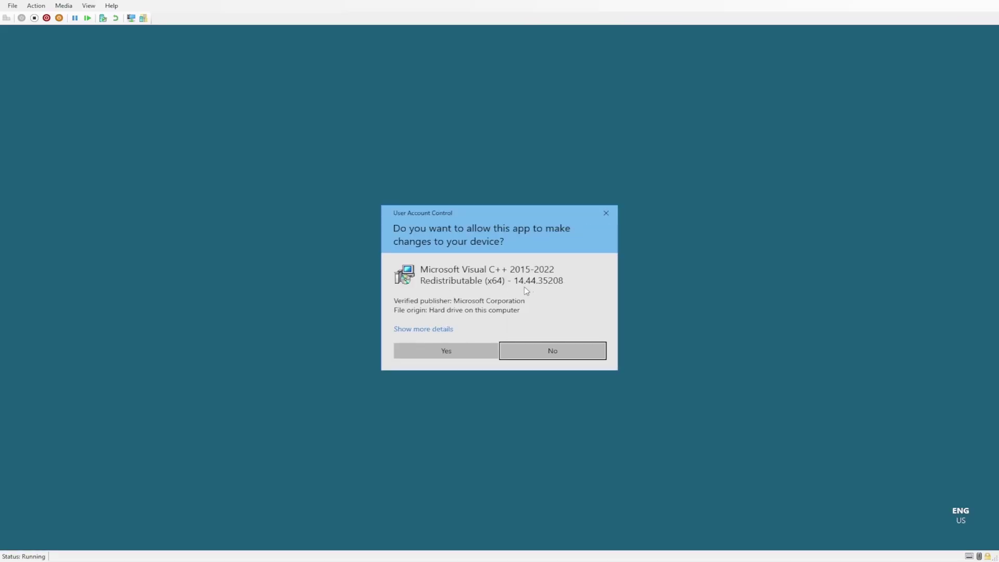
Step: Approve and install the Visual C++ 2015-2022 x64 redistributable, accepting its licence terms
click(457, 345)
click(449, 321)
click(553, 336)
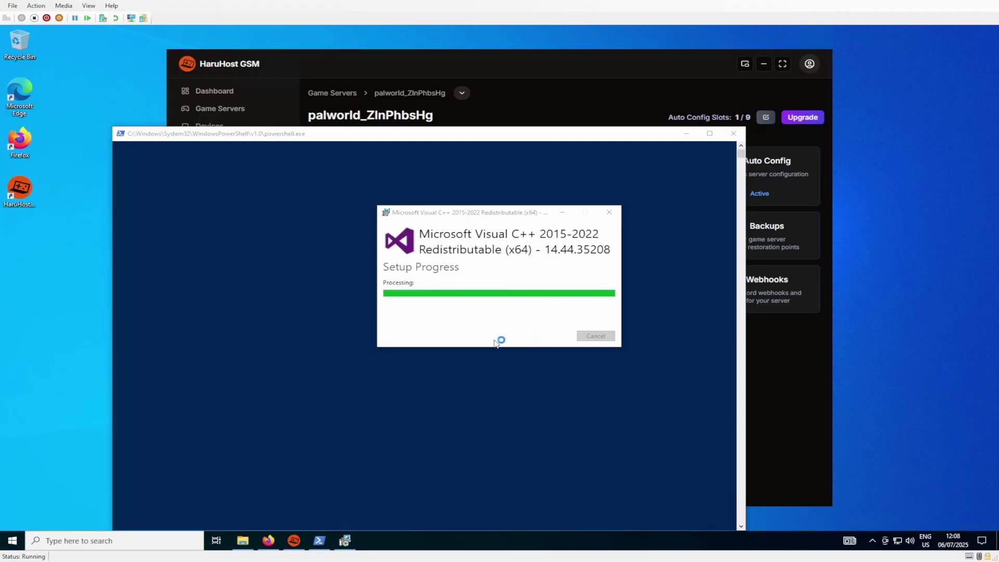
click(593, 335)
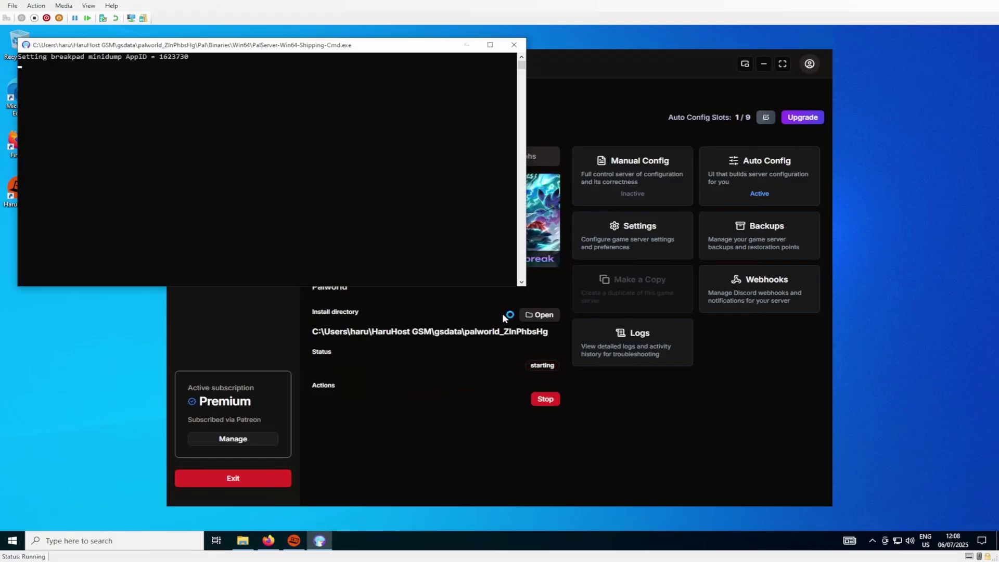
Step: Dismiss the Windows Defender Firewall blocked-features alert while the Palworld server starts
click(607, 368)
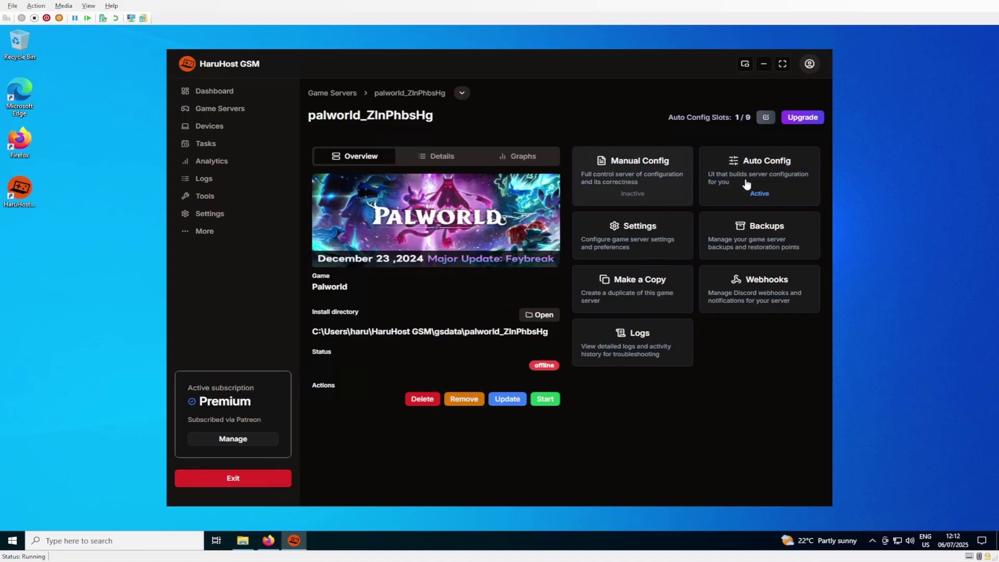
click(656, 182)
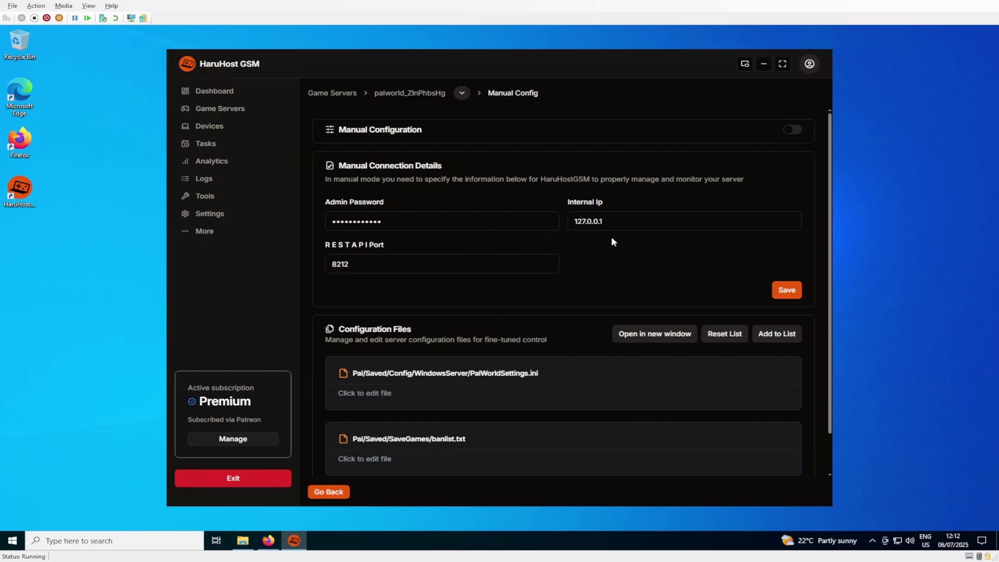
key(alt+Left)
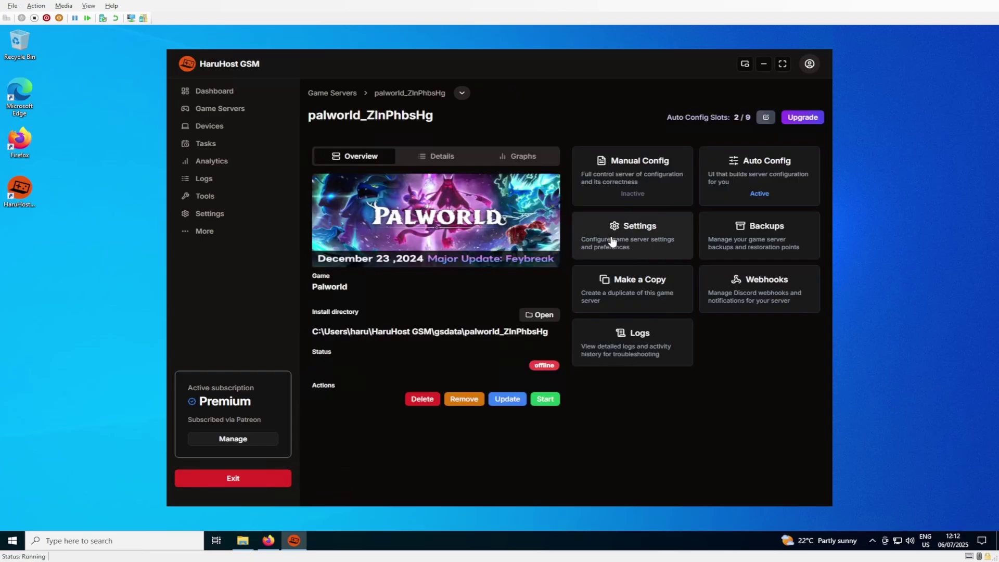
click(741, 184)
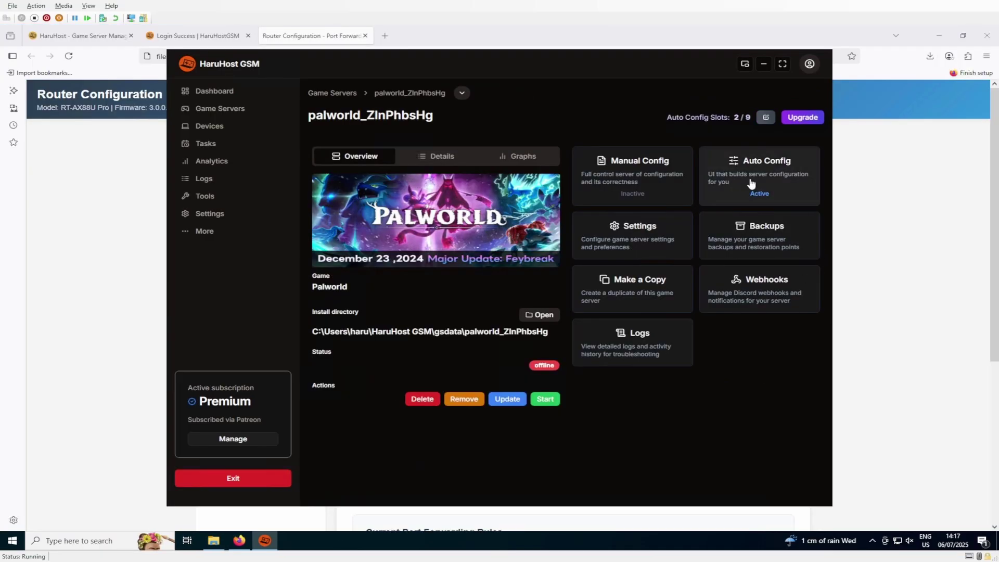
Step: Open Auto Config, expand Network Settings to view GamePort 12970 and QueryPort 16674, then collapse it
click(751, 183)
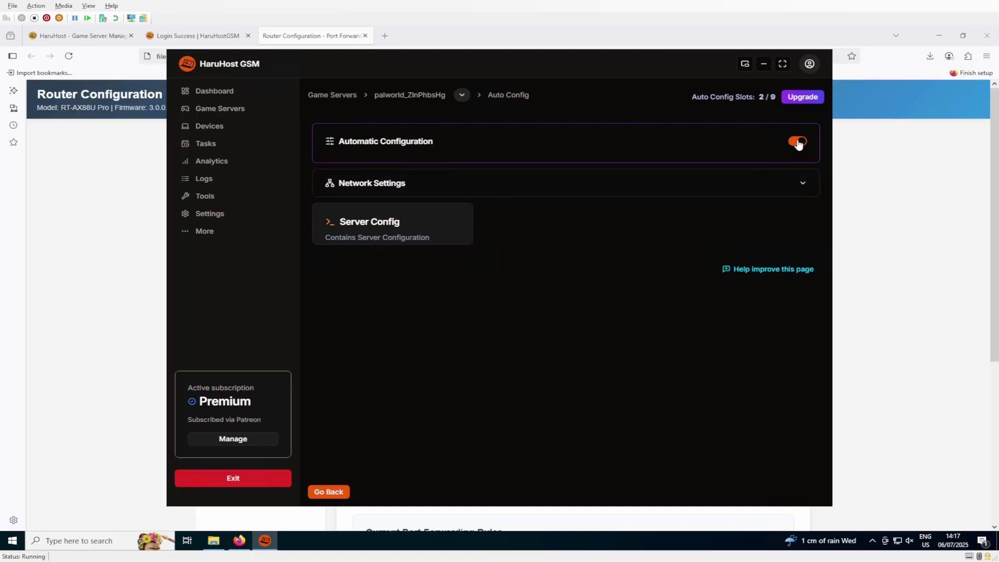
click(586, 182)
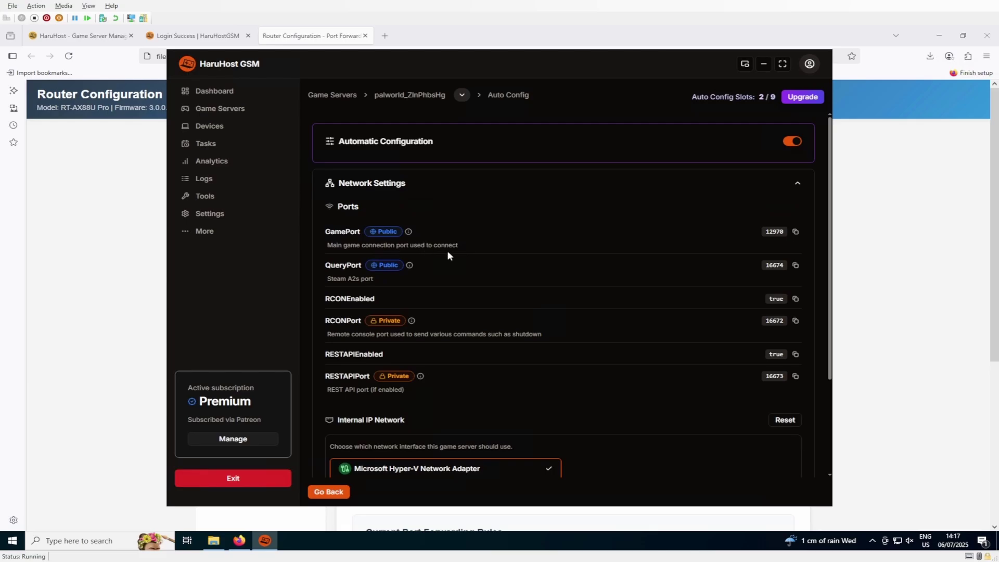
click(501, 193)
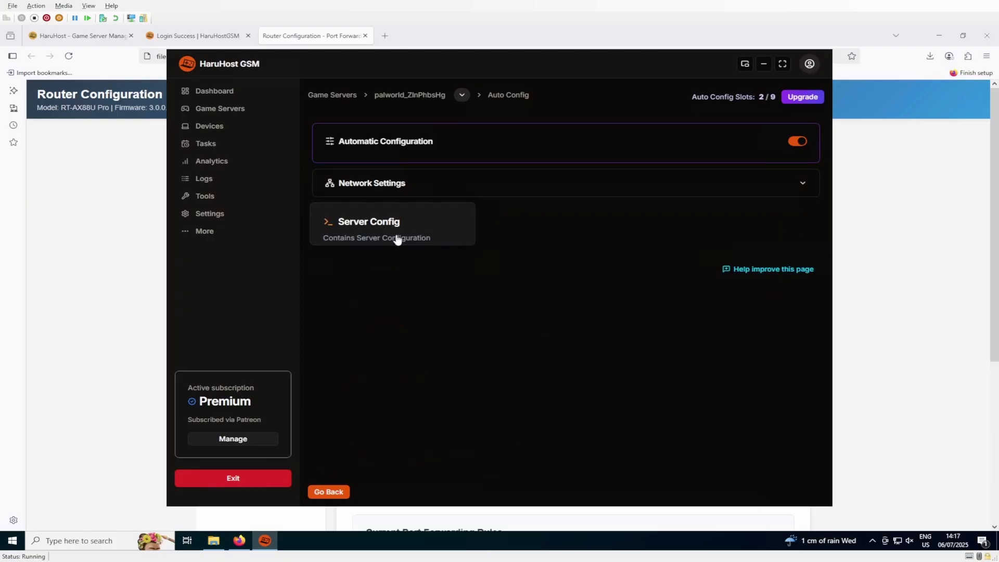
Step: Browse all config settings by stats and breeding tags, lowering Egg Hatching Time to 0.05
click(427, 239)
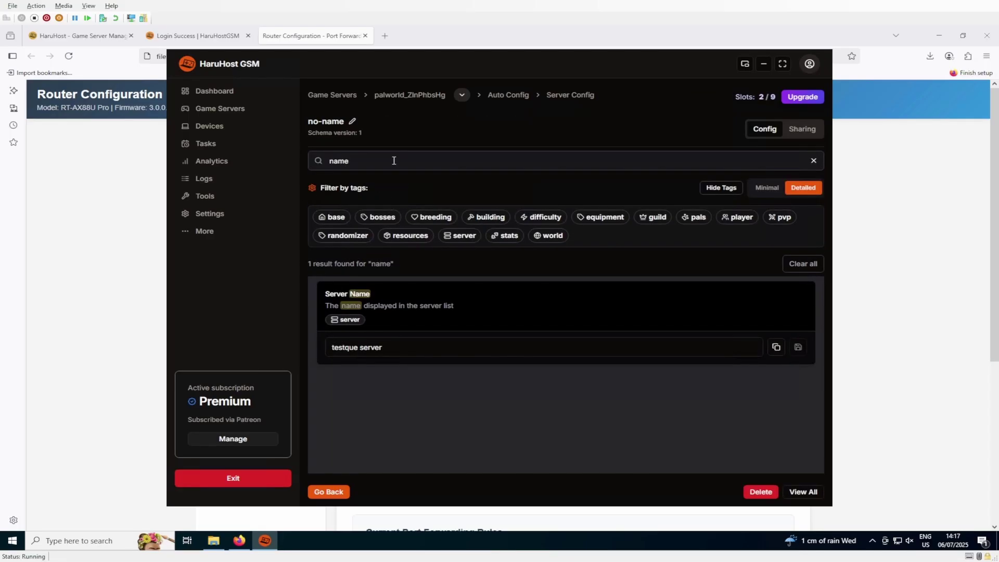
click(369, 163)
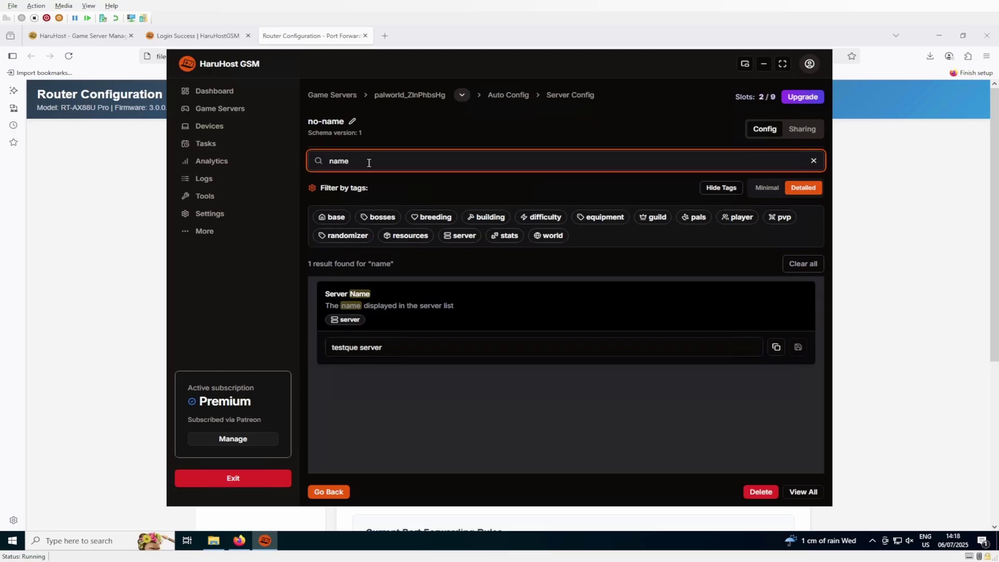
double_click(332, 162)
key(BackSpace)
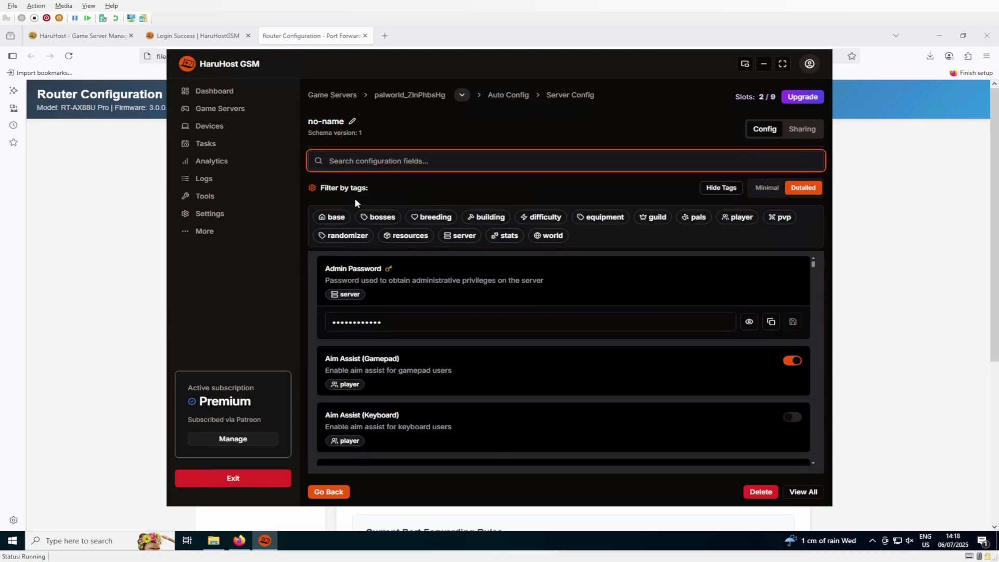
click(511, 237)
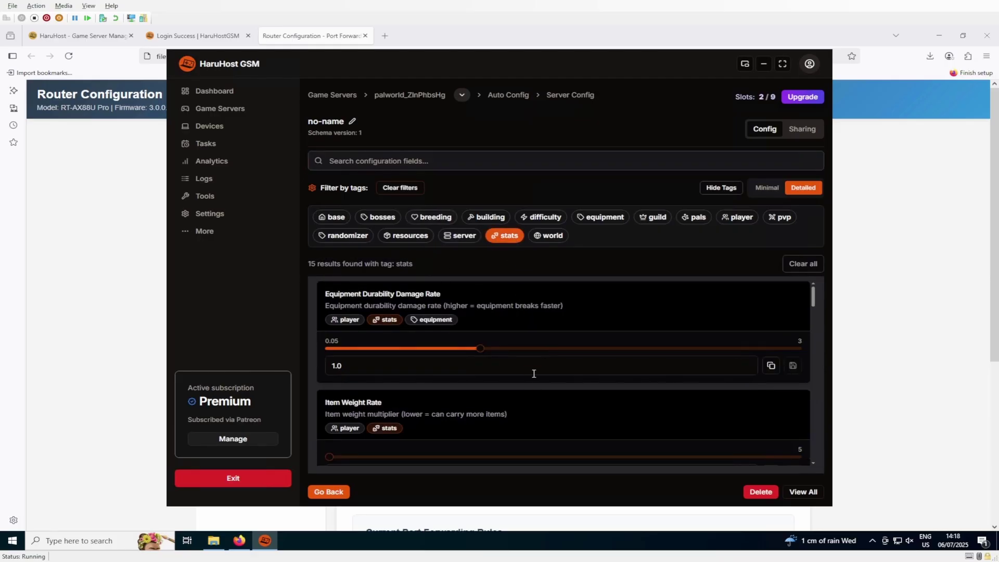
scroll(534, 378, down, 2)
scroll(531, 390, up, 2)
click(508, 235)
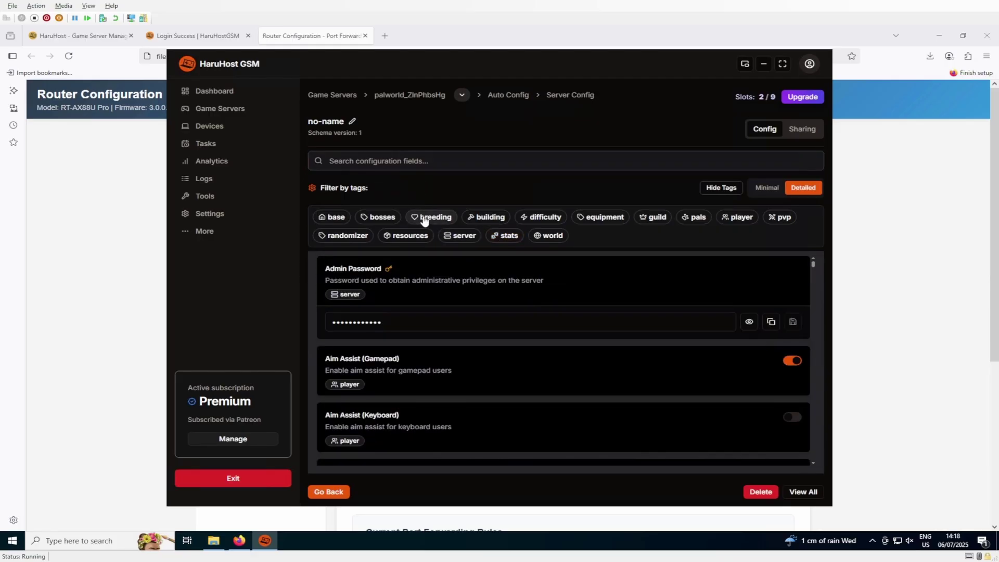
click(424, 219)
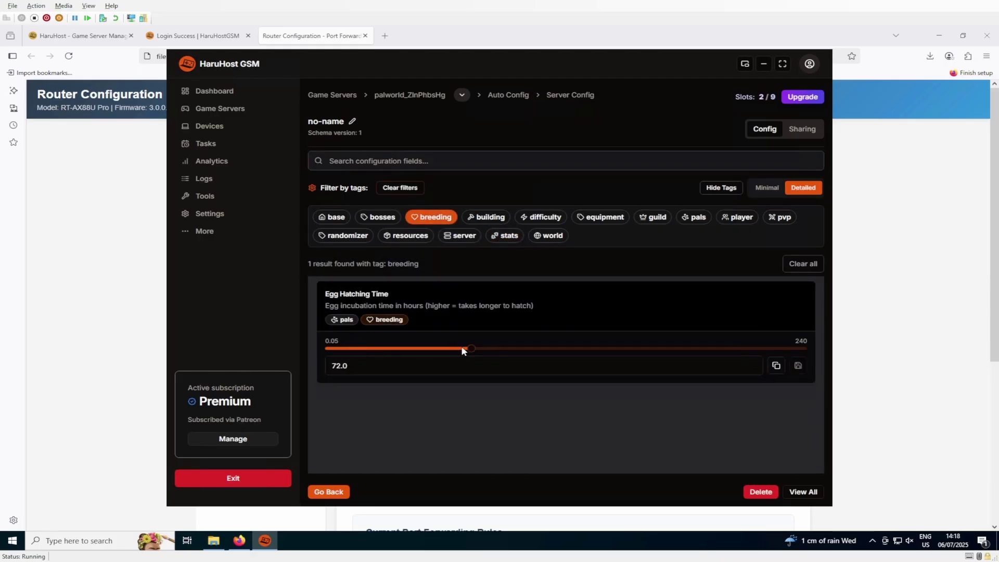
drag(465, 351, 313, 350)
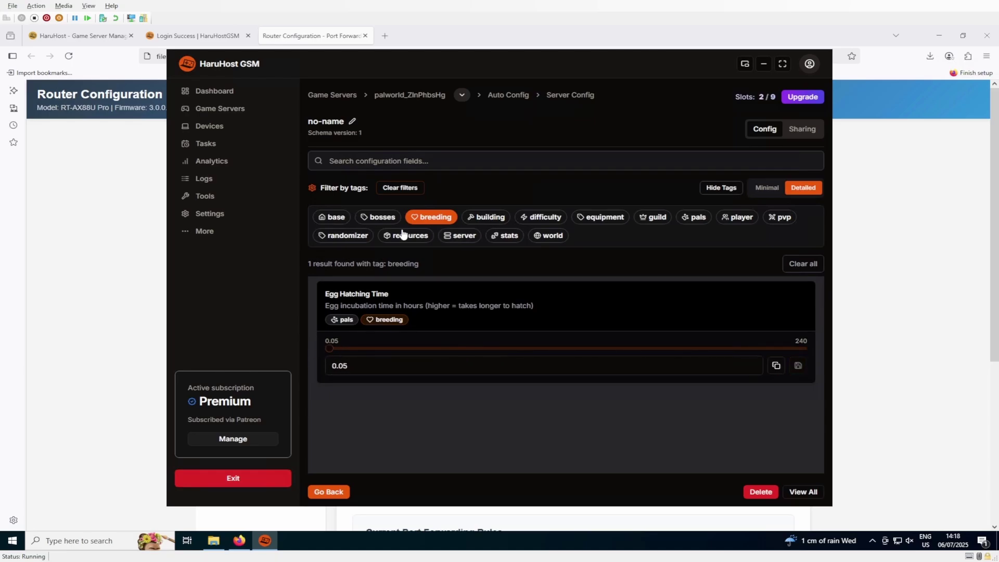
click(424, 218)
Step: Search 'weight', set Item Weight Rate to 1, save, and return to the server overview
click(397, 161)
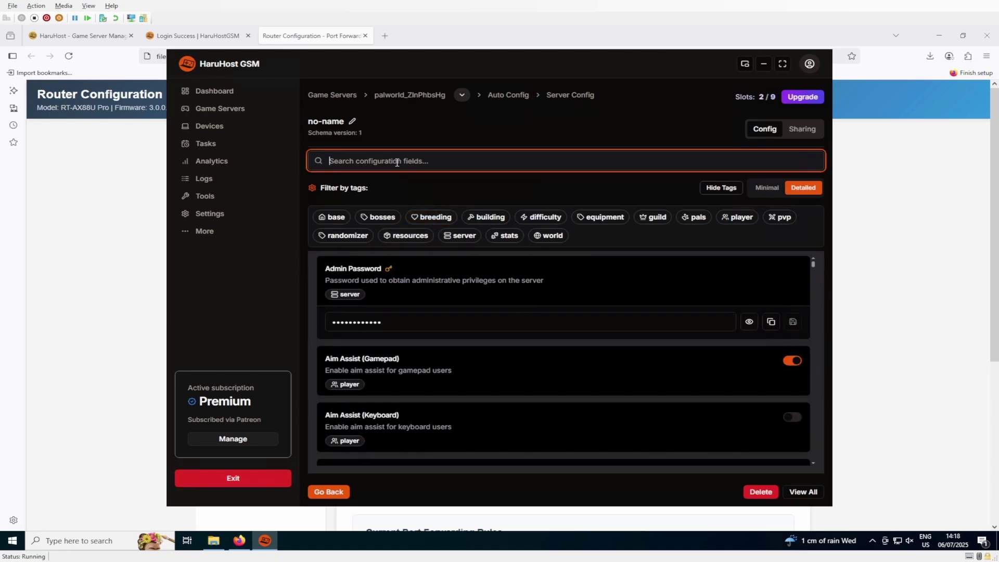
text(weight)
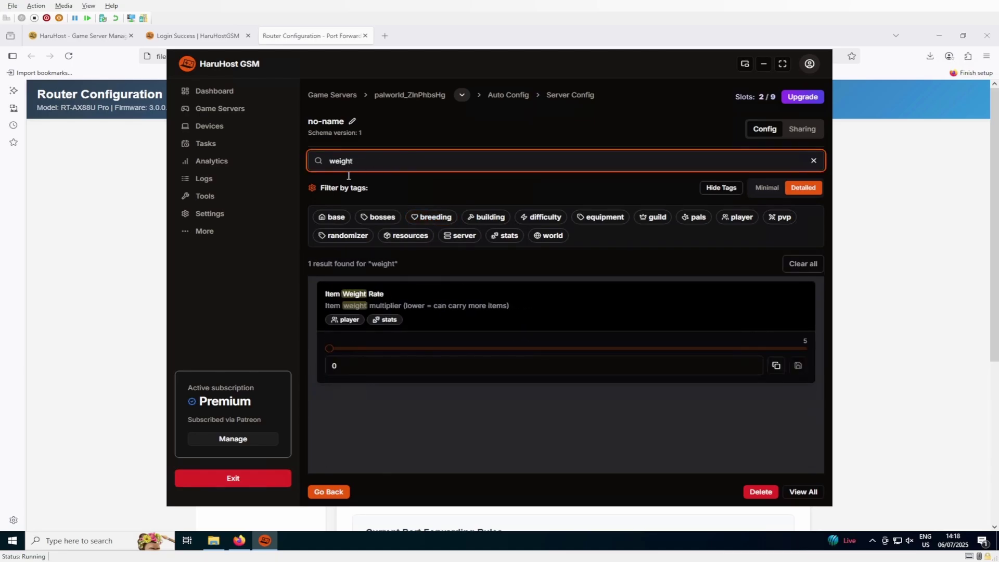
drag(332, 349, 546, 351)
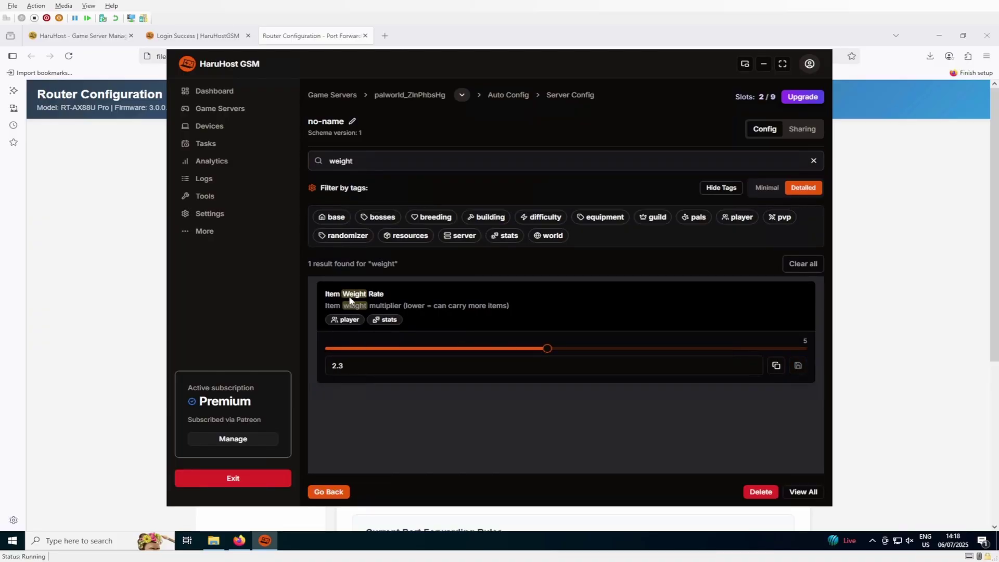
drag(548, 348, 416, 357)
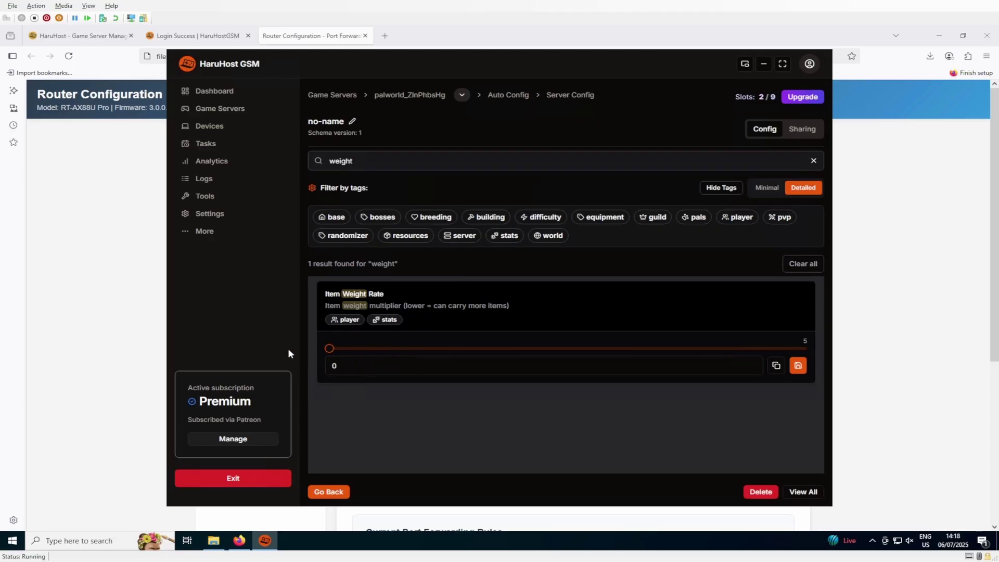
click(402, 364)
text(.3)
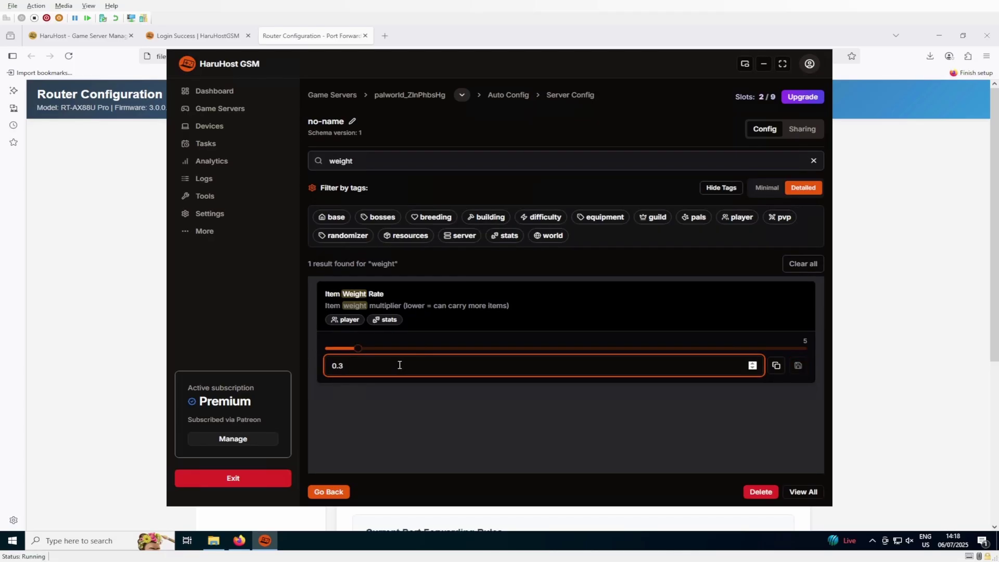
key(ctrl+a)
text(1)
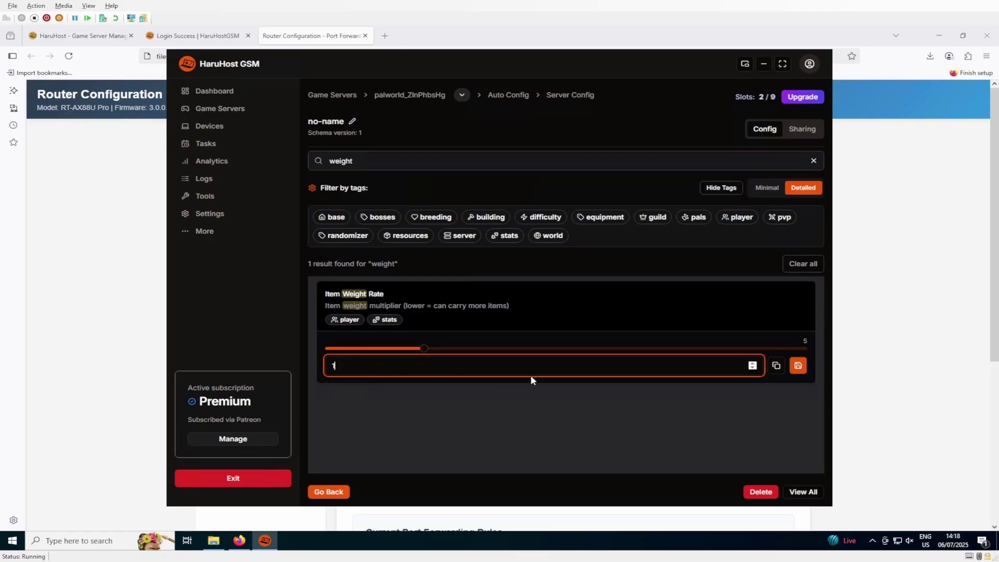
click(797, 367)
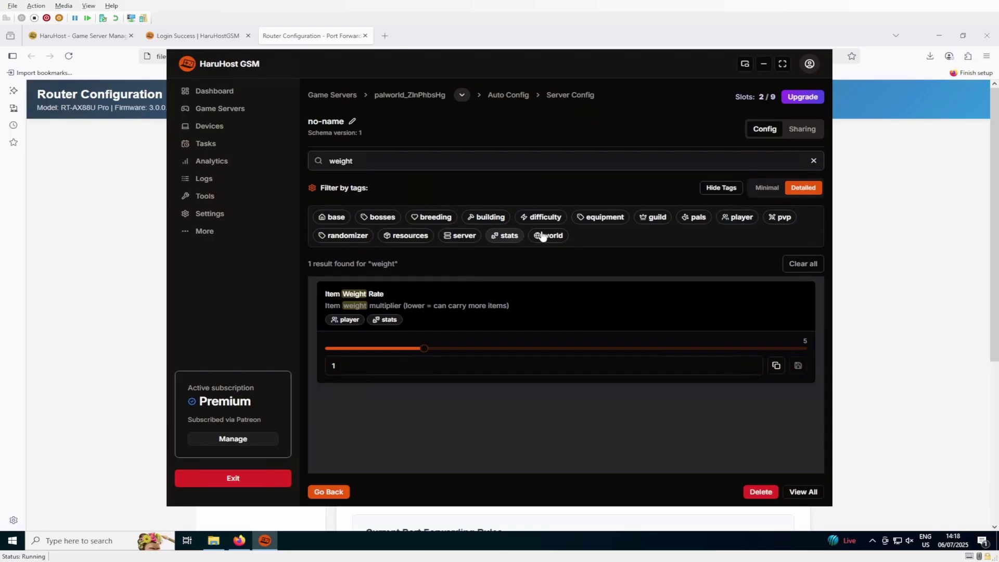
click(509, 96)
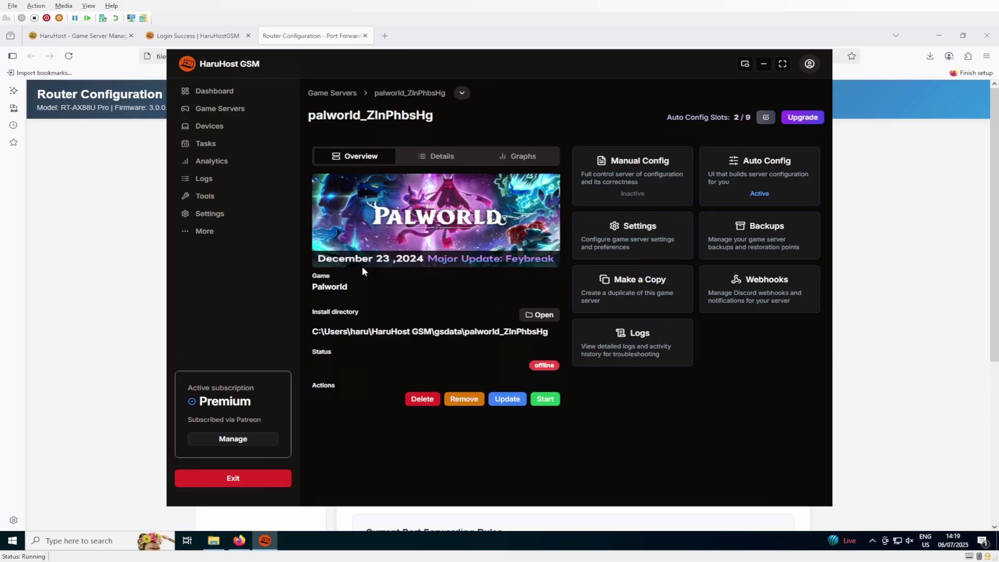
Step: In Settings, widen the game server port range to 12720–15980 and save the change
click(241, 217)
scroll(587, 320, down, 5)
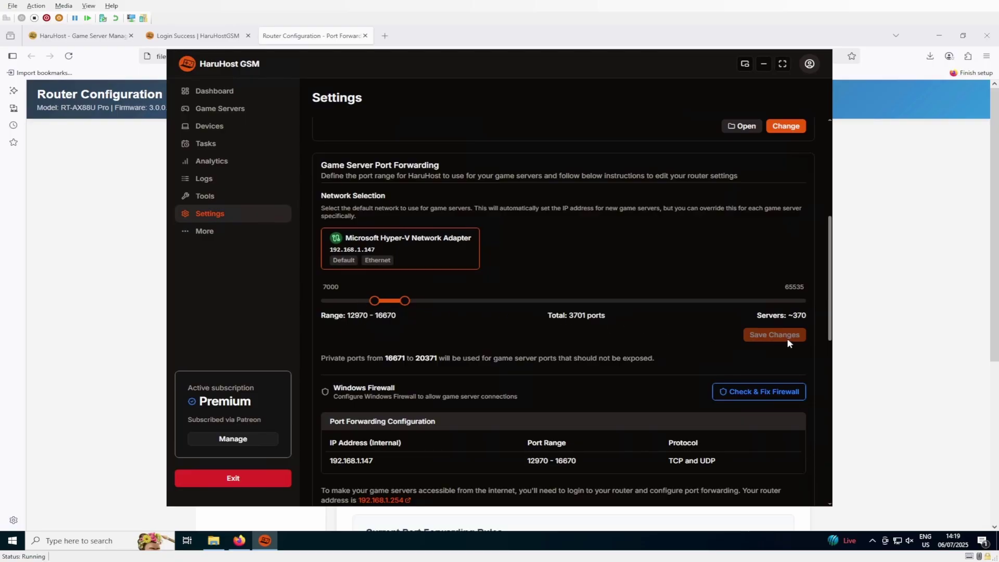
drag(375, 300, 367, 308)
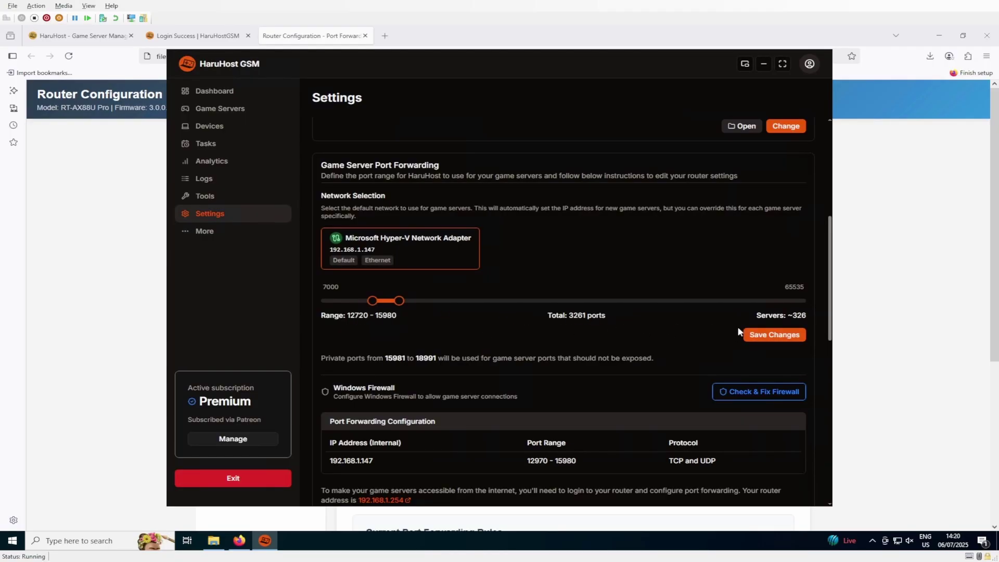
click(769, 336)
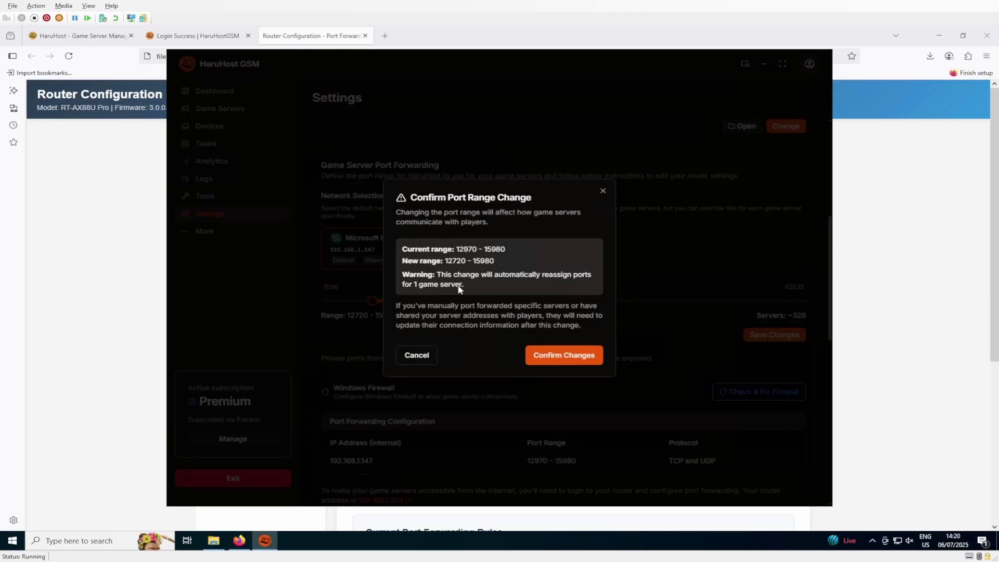
Step: Confirm the 12720–15980 port range and run the firewall status check as administrator
click(553, 356)
scroll(754, 346, down, 1)
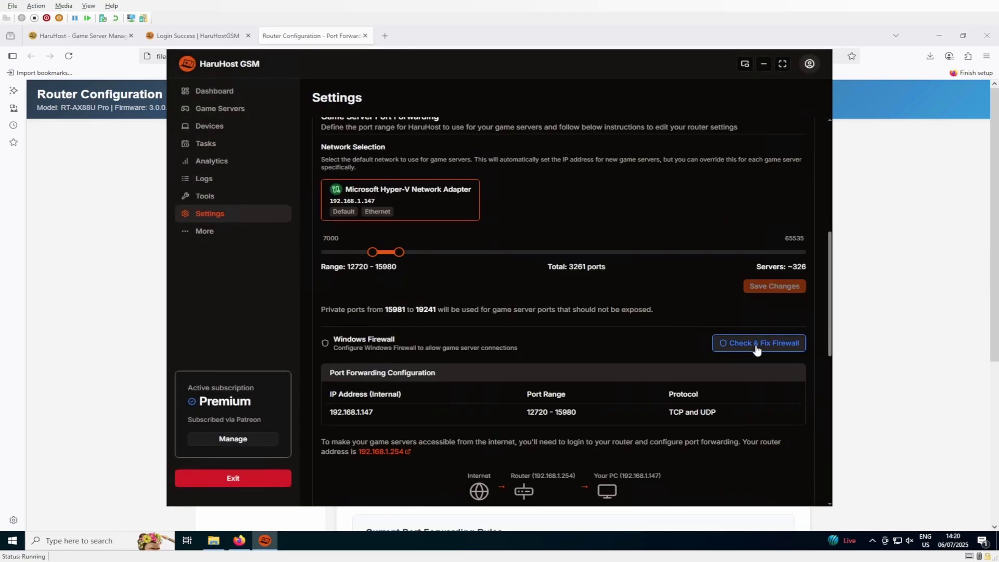
click(757, 348)
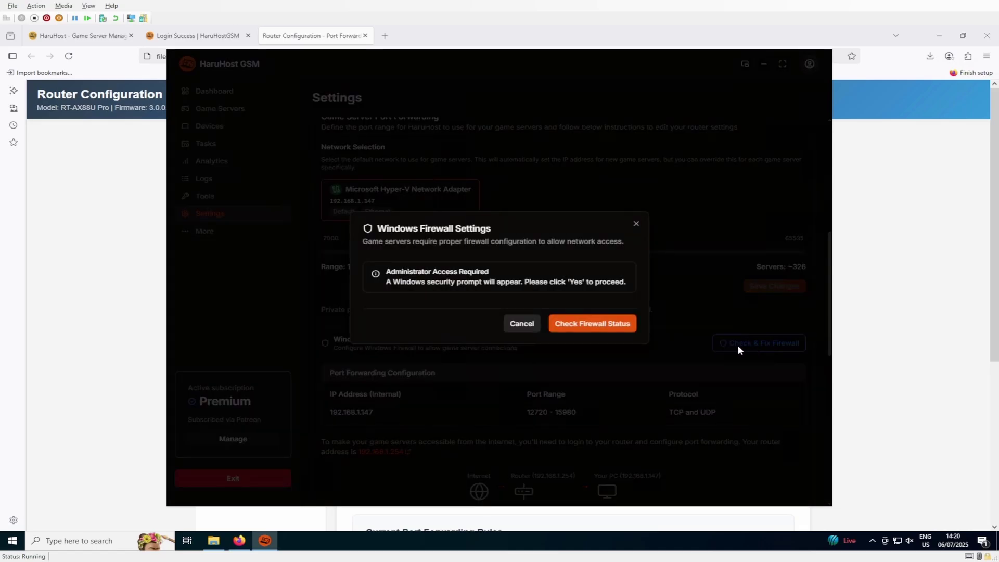
click(587, 325)
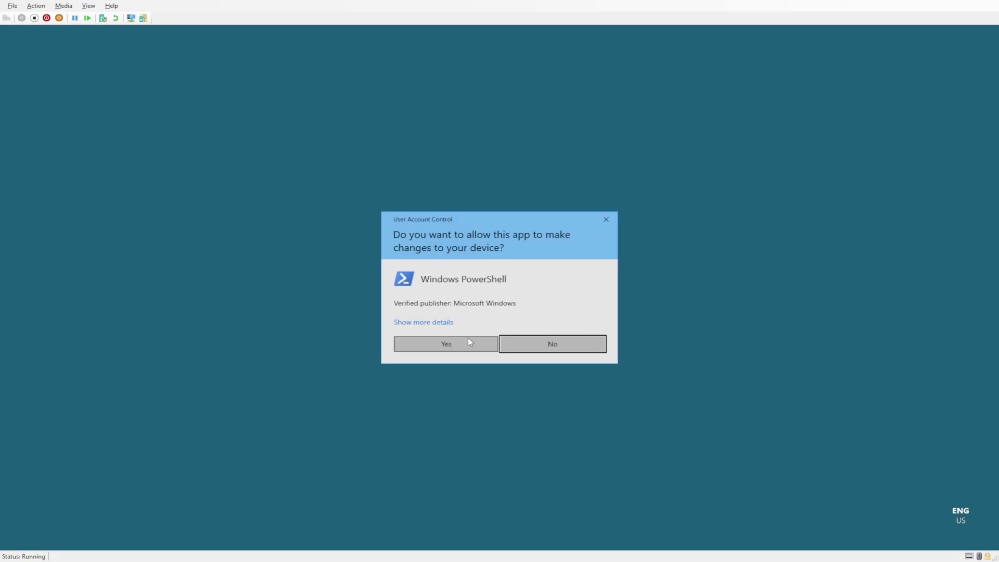
click(465, 341)
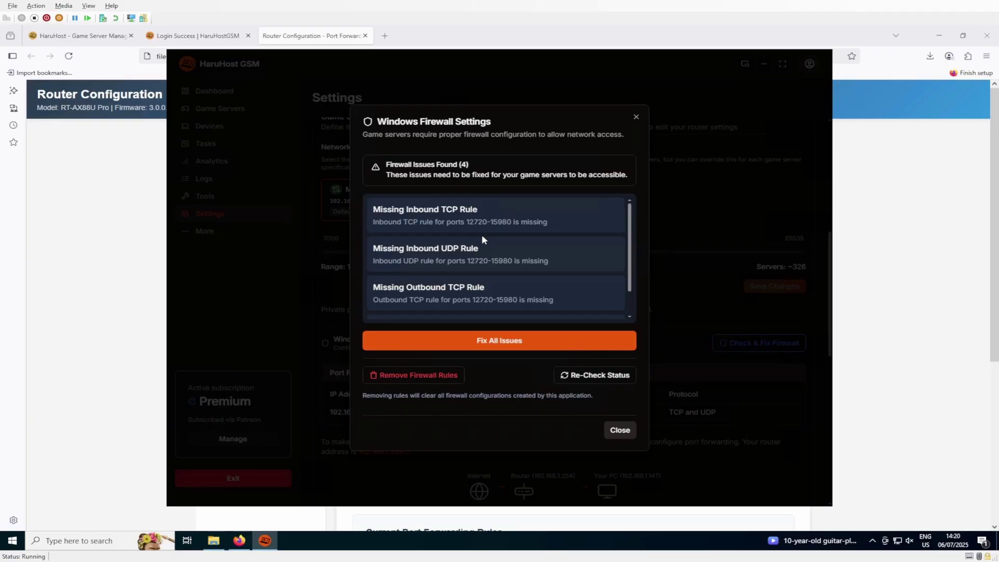
Step: Fix all four missing TCP/UDP firewall rules as administrator and close the dialog
scroll(482, 242, down, 1)
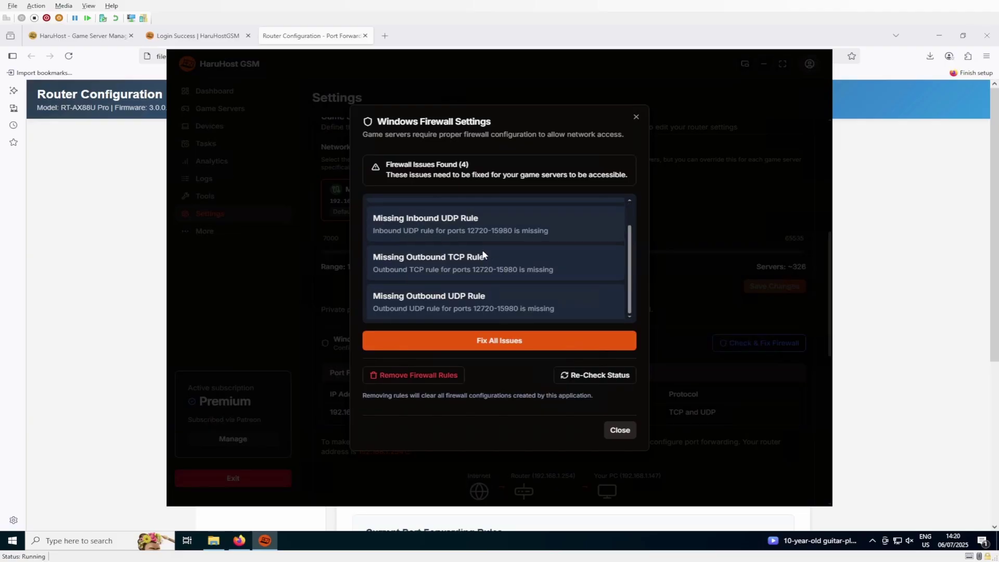
click(508, 341)
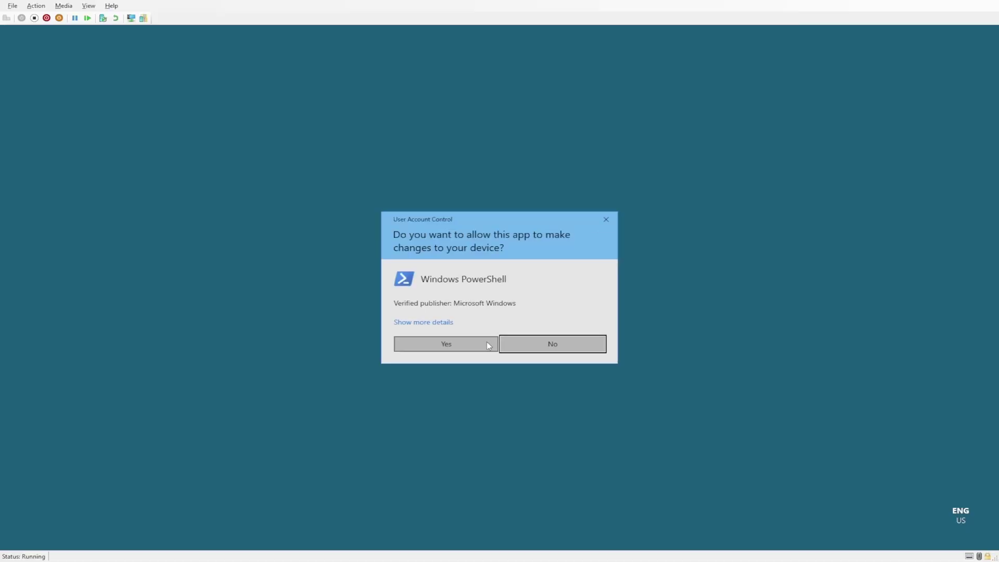
click(444, 343)
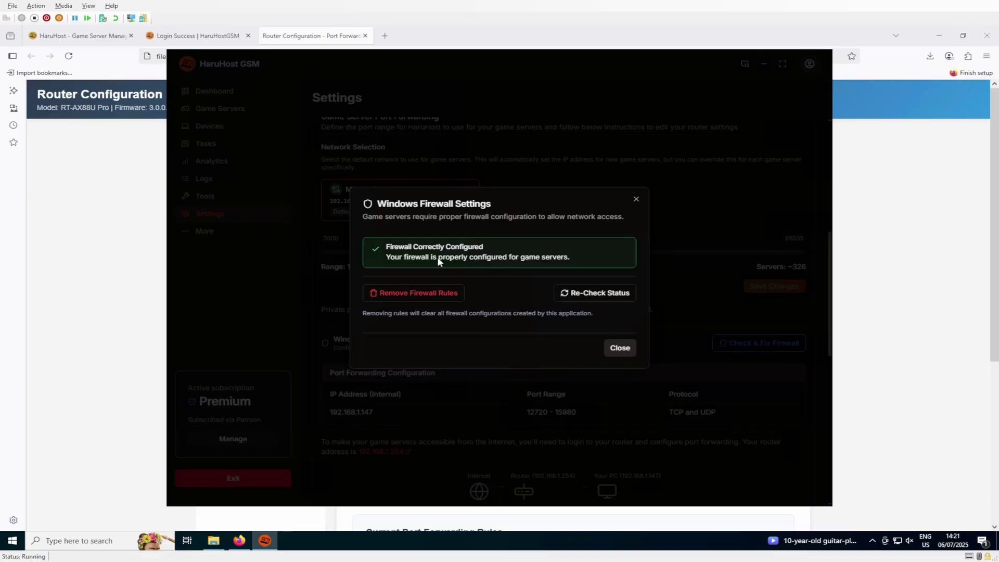
click(621, 347)
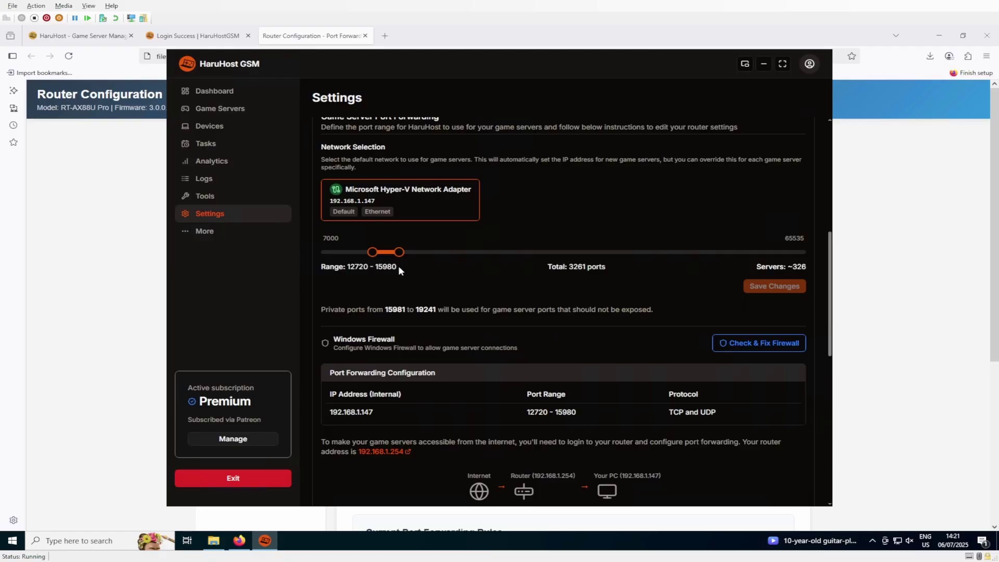
Step: View the palworld server's Auto Config ports: GamePort 12720, QueryPort 15984, RCONPort 15982, RESTAPIPort 15983
click(241, 112)
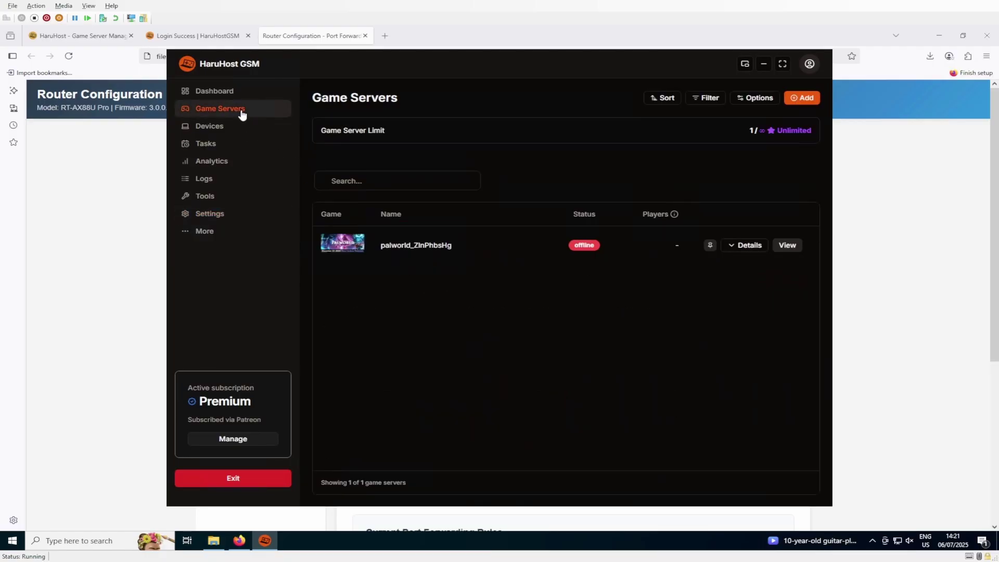
click(784, 253)
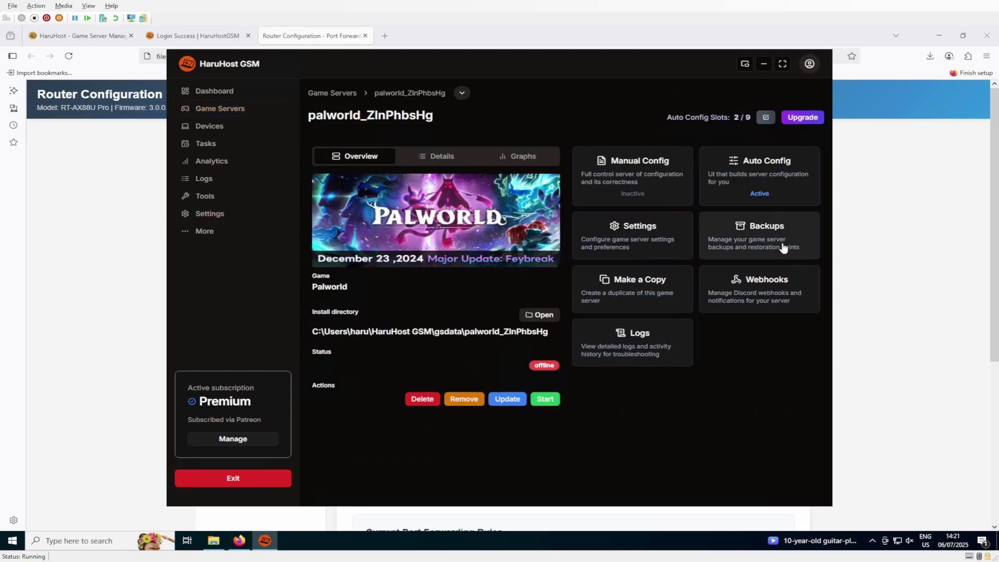
click(756, 166)
click(705, 183)
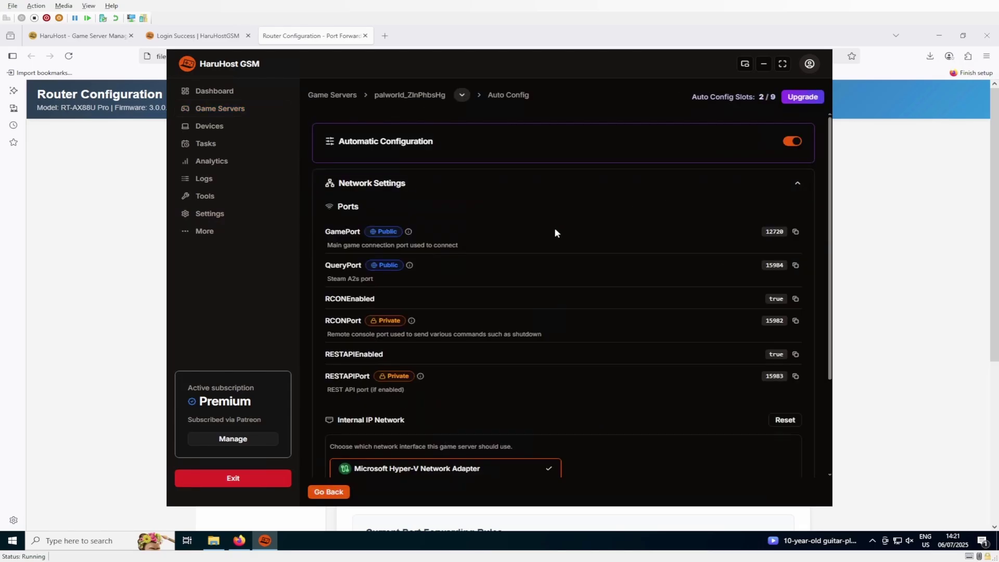
scroll(517, 226, down, 2)
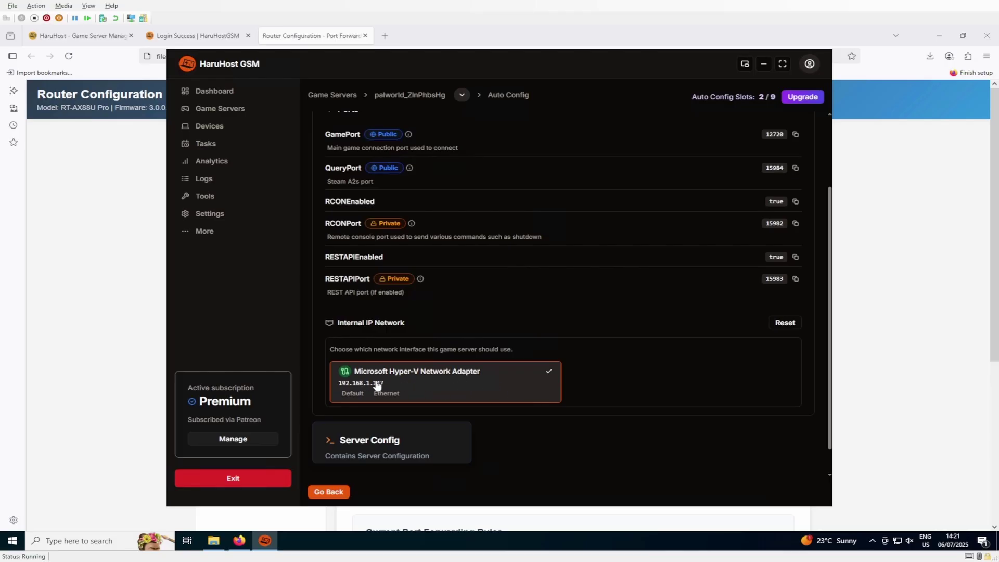
scroll(495, 387, up, 1)
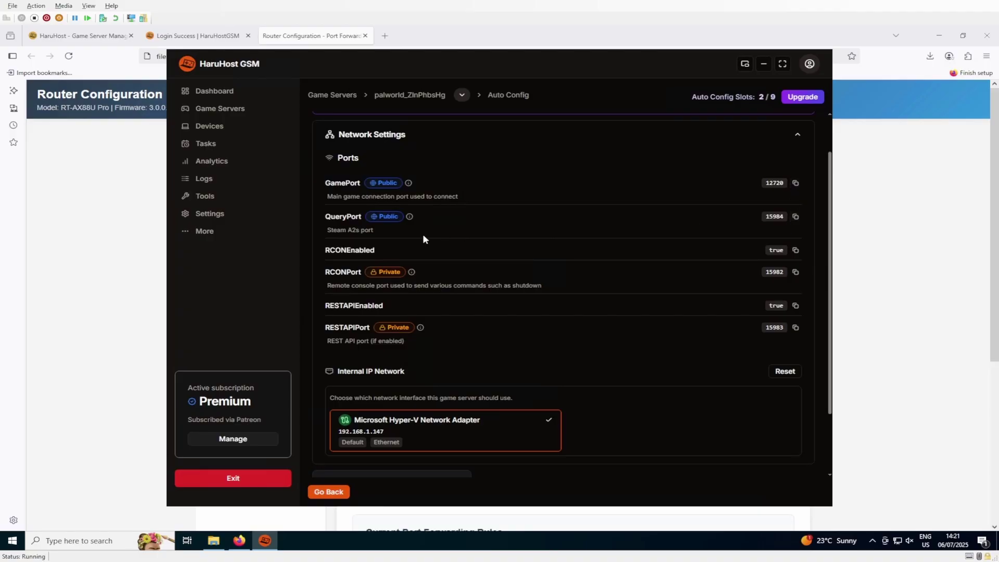
Step: Return to Settings' Game Server Port Forwarding section showing range 12720–15980 to router 192.168.1.254
click(231, 218)
scroll(526, 325, down, 7)
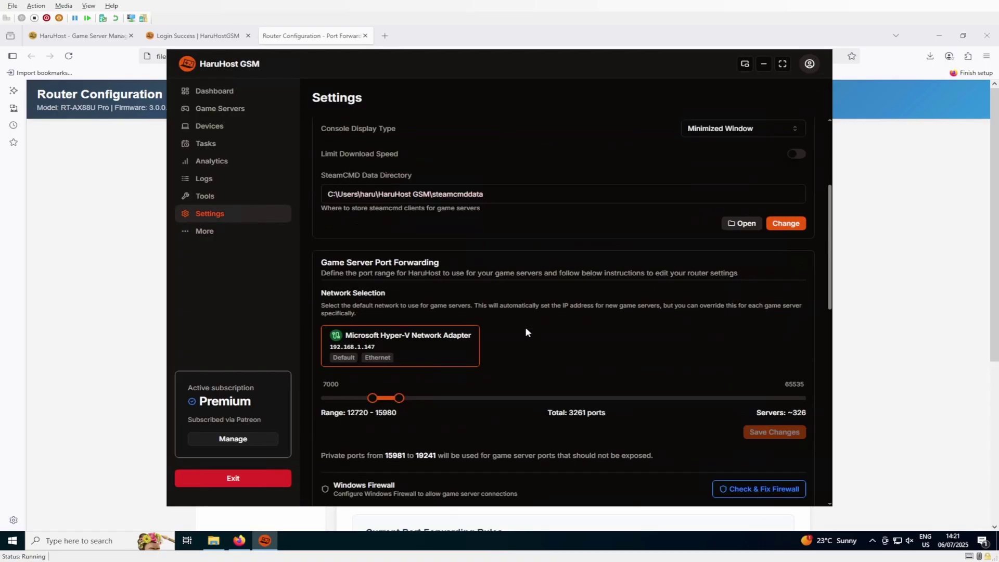
scroll(525, 328, down, 1)
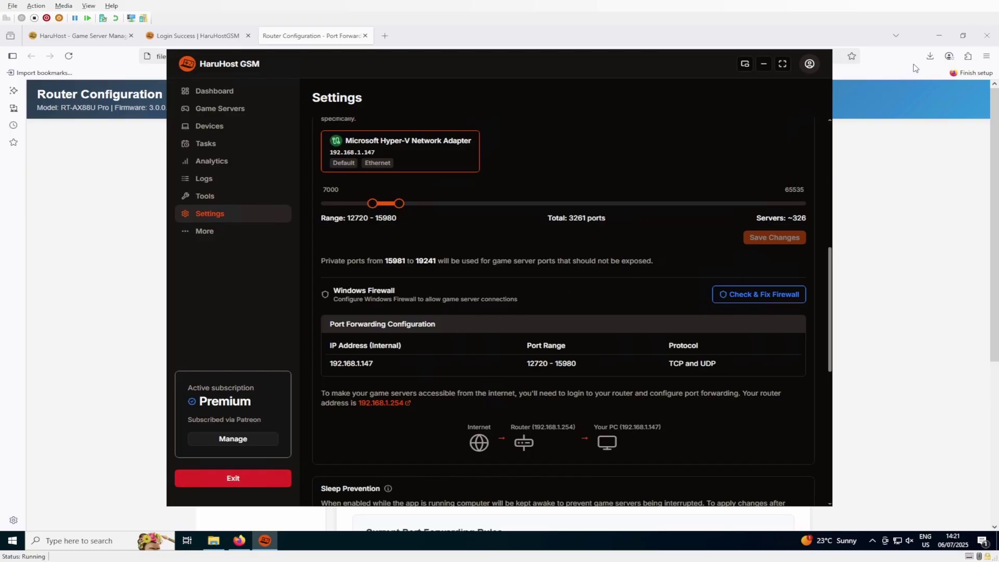
Step: Scroll the router's port-forwarding page down to the new rule form and select its service name field
scroll(489, 292, down, 2)
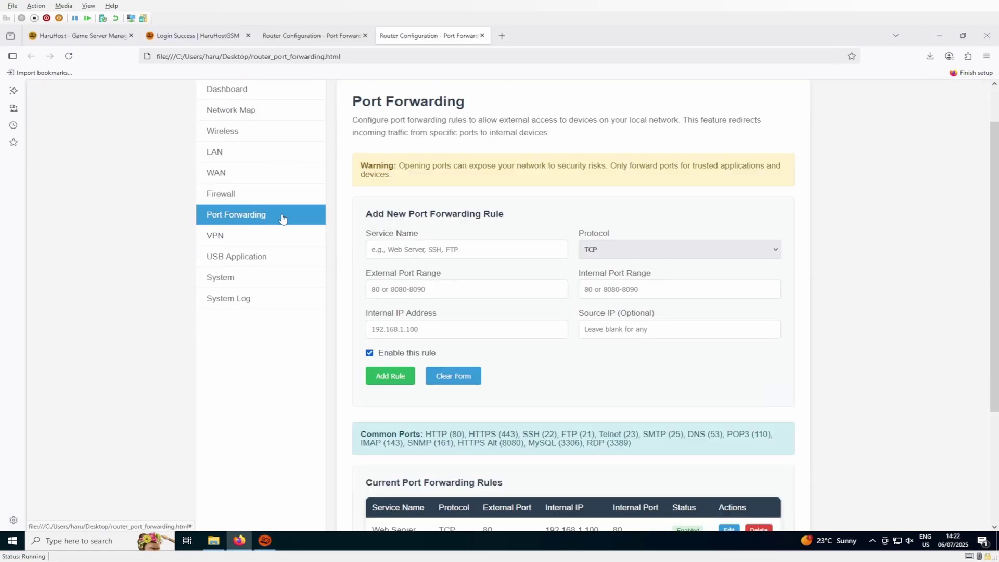
scroll(479, 258, down, 2)
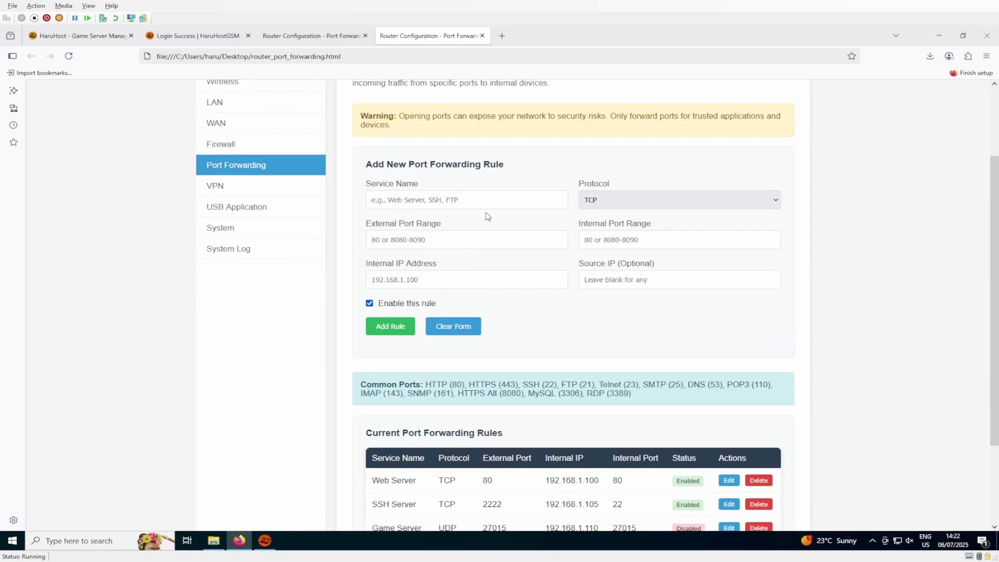
click(462, 200)
Step: Copy the GamePort value 12720 from the palworld server's Auto Config in HaruHost GSM
click(264, 541)
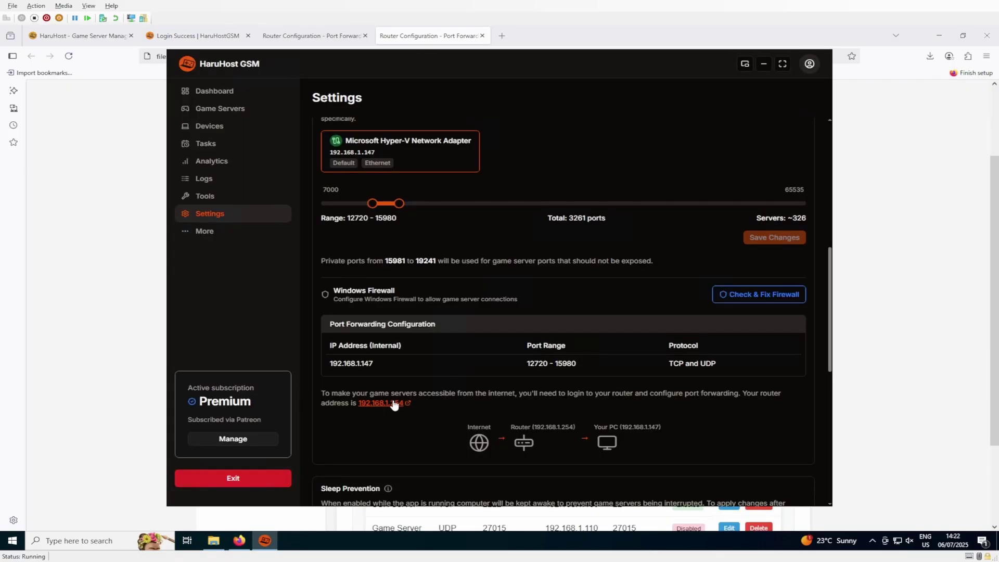
click(240, 111)
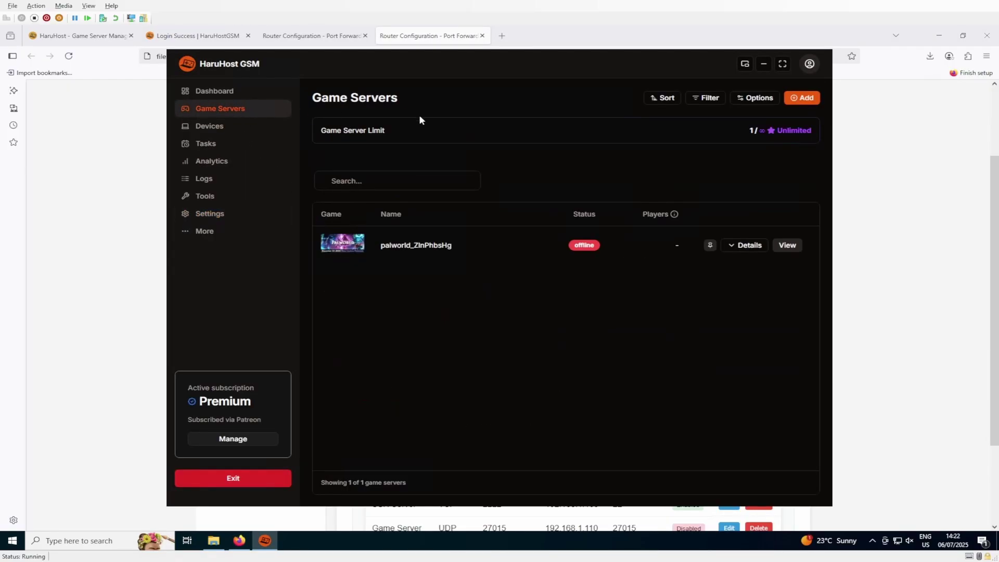
click(786, 247)
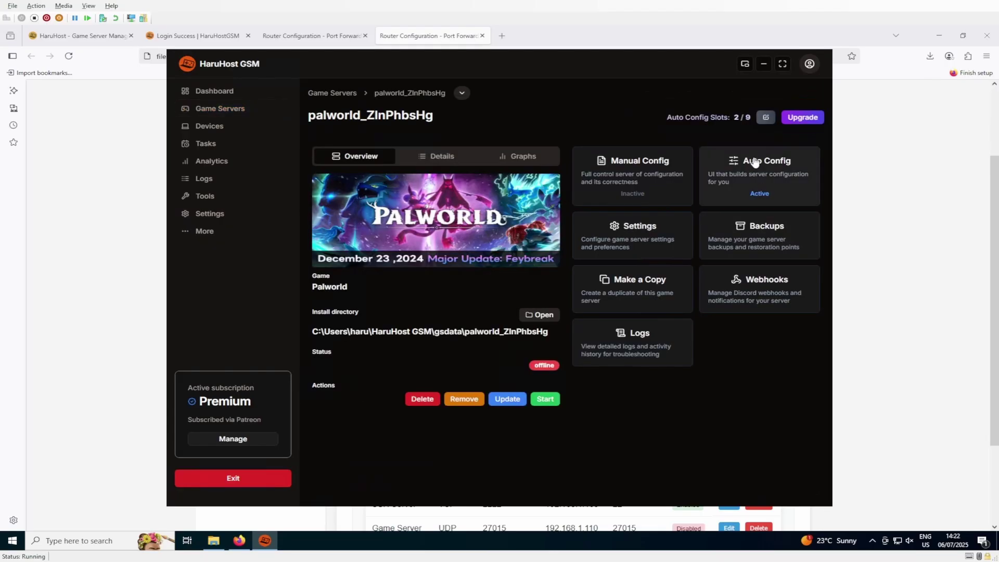
click(753, 156)
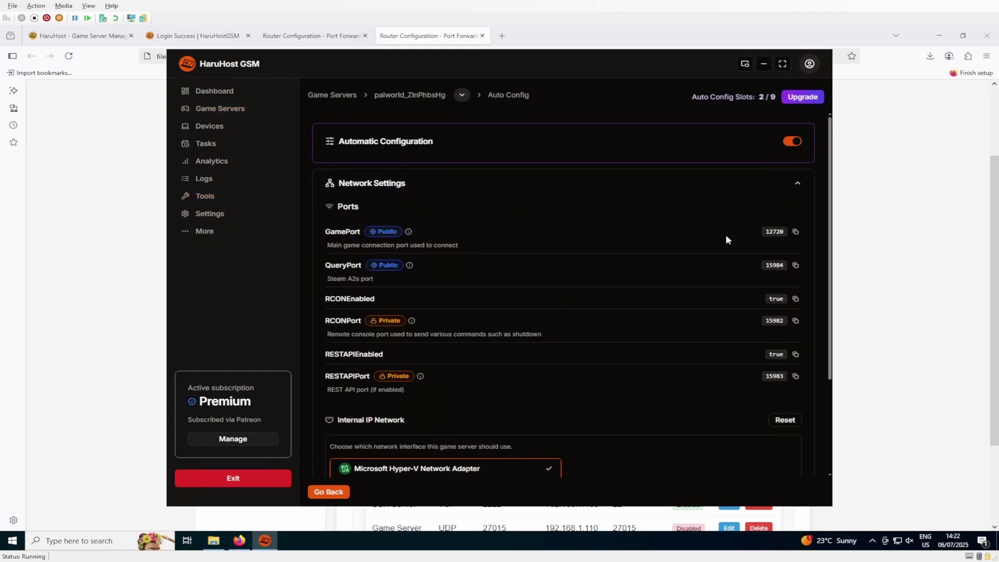
click(795, 233)
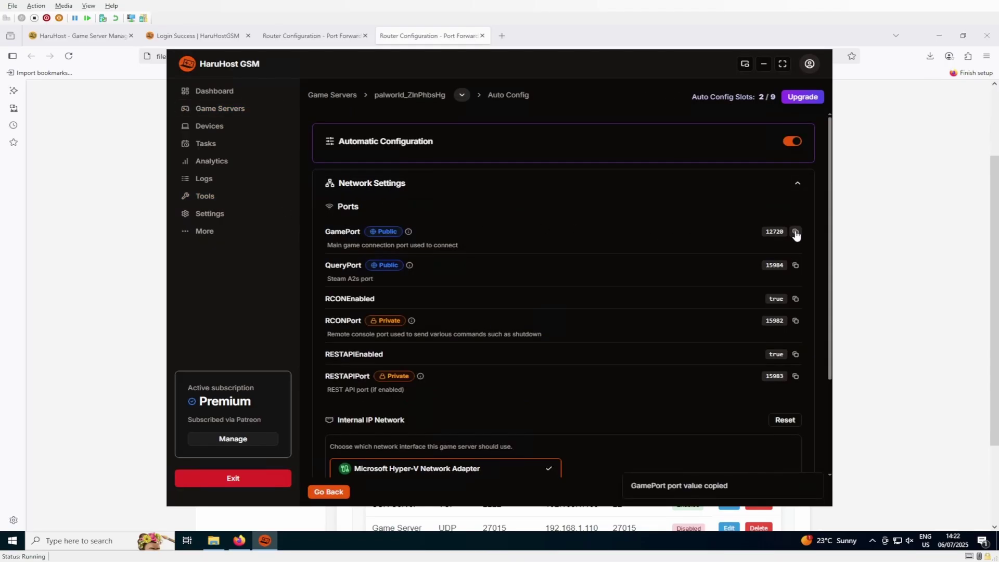
Step: Paste 12720 into the rule's external and internal port range fields
click(874, 258)
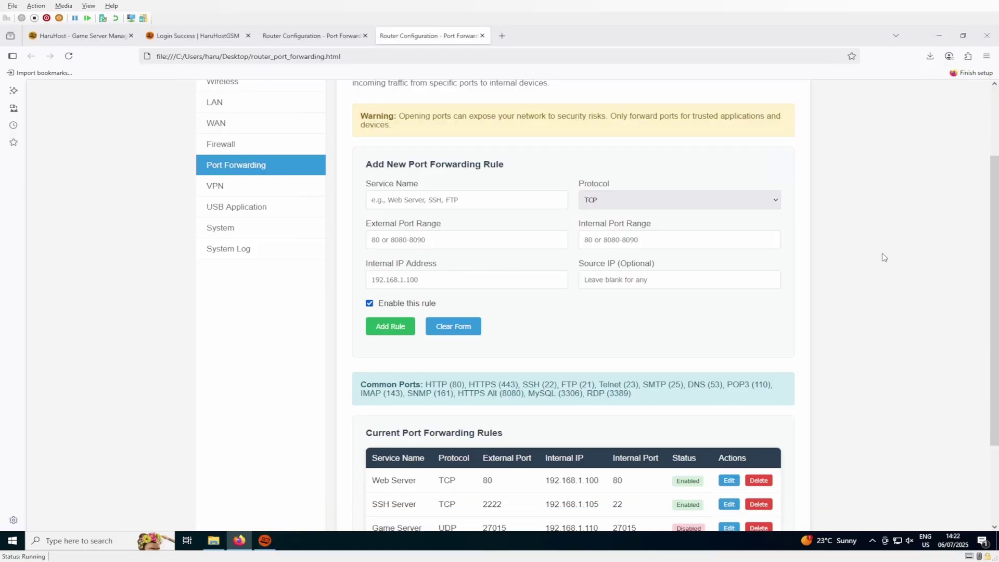
click(448, 234)
key(ctrl+v)
click(602, 243)
key(ctrl+v)
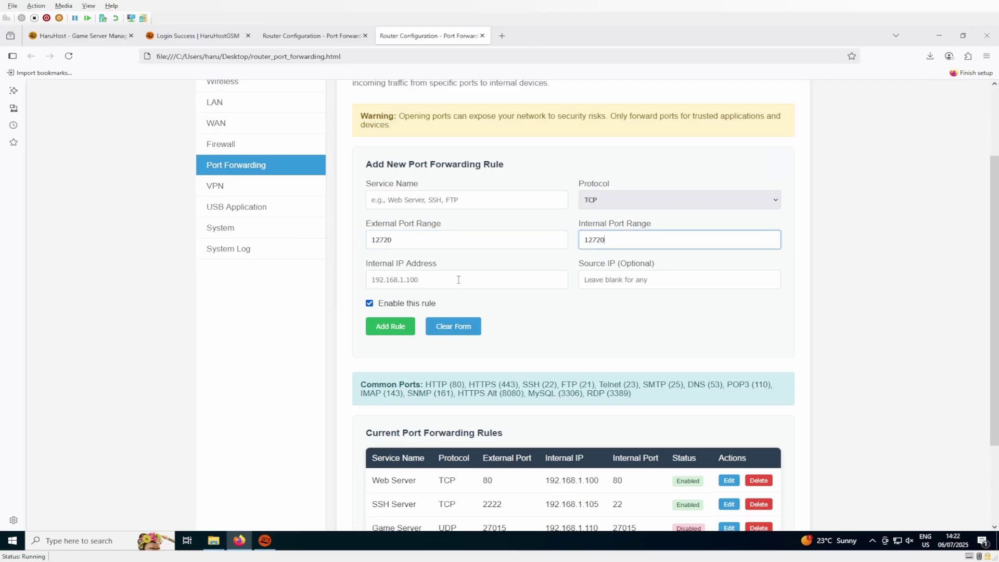
Step: Enter internal IP 192.168.1.147 and service name 'Palworld Game Port' for the rule
click(416, 271)
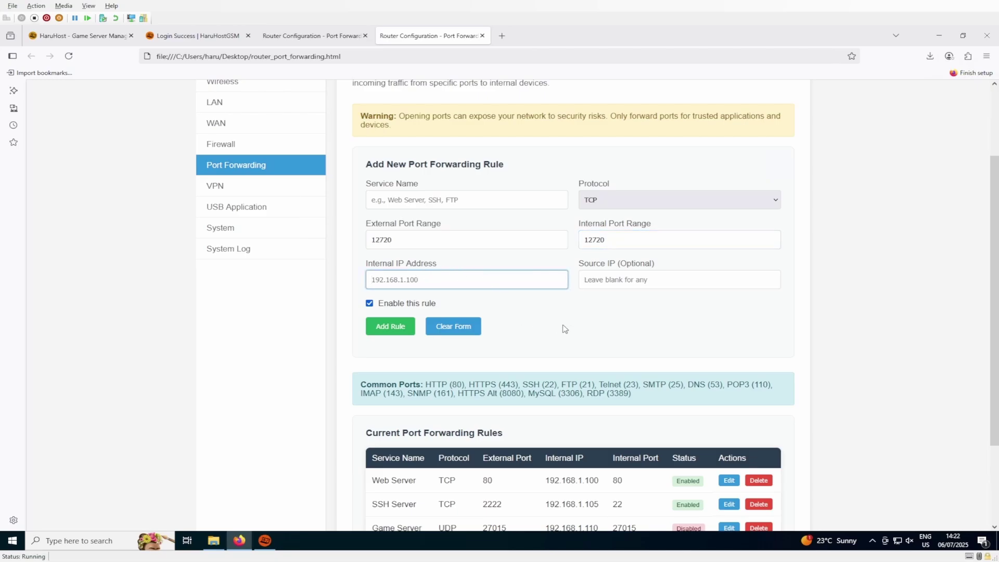
text(192.168.1.147)
click(265, 540)
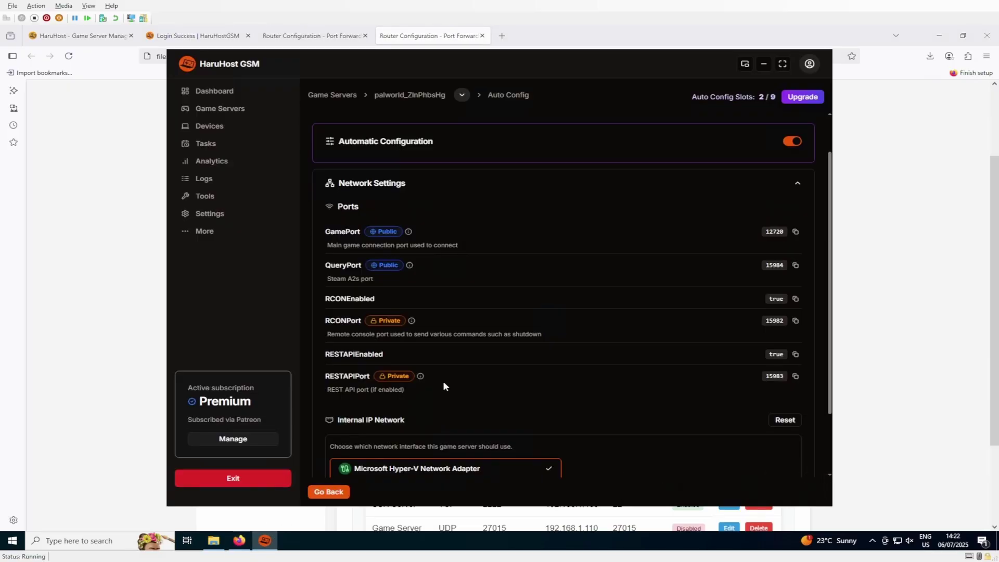
scroll(445, 387, down, 2)
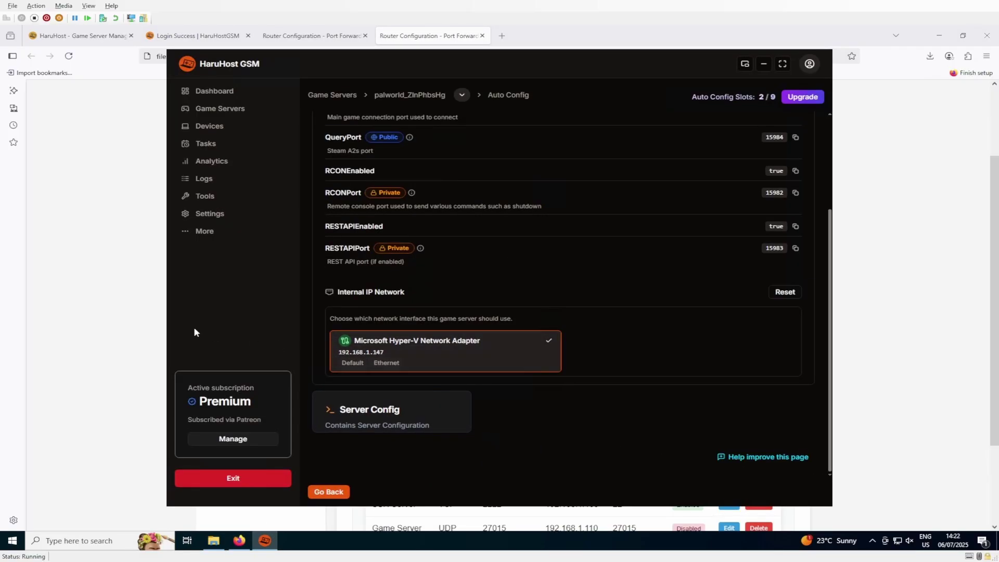
click(139, 295)
click(644, 276)
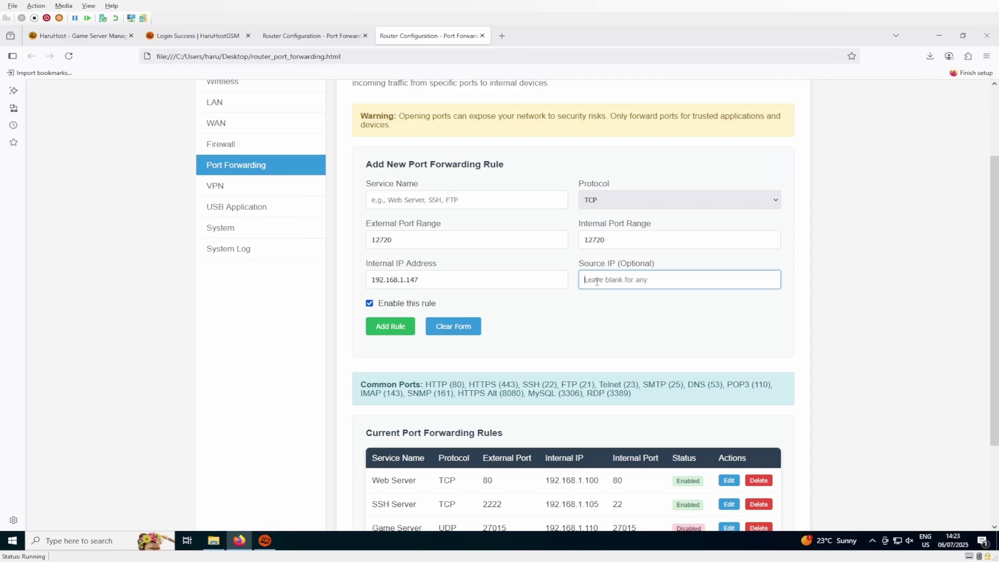
click(458, 205)
text(Palworld)
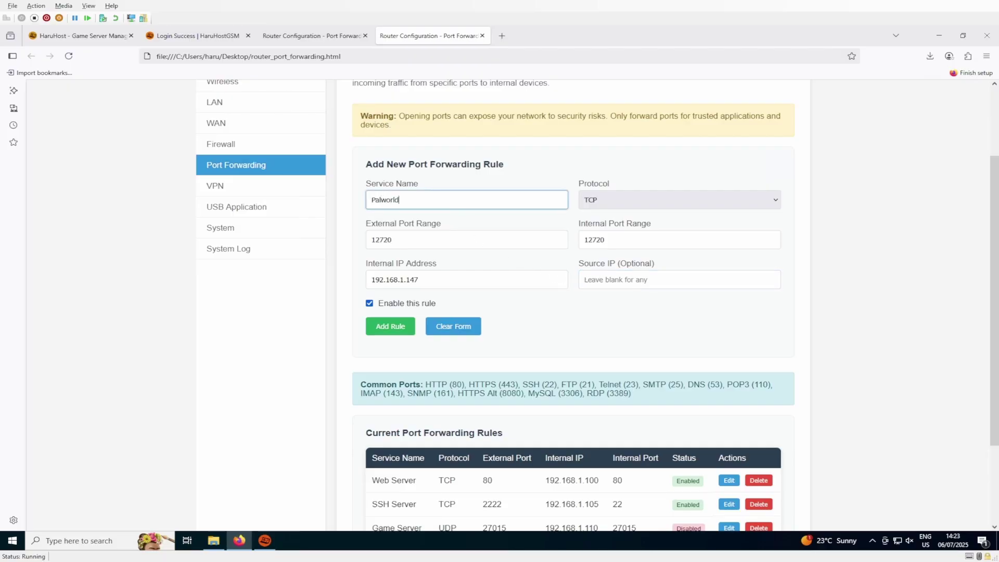
text( Game Port)
Step: Set the Palworld Game Port rule's protocol to TCP/UDP, add it, and acknowledge the success alert
scroll(416, 301, down, 1)
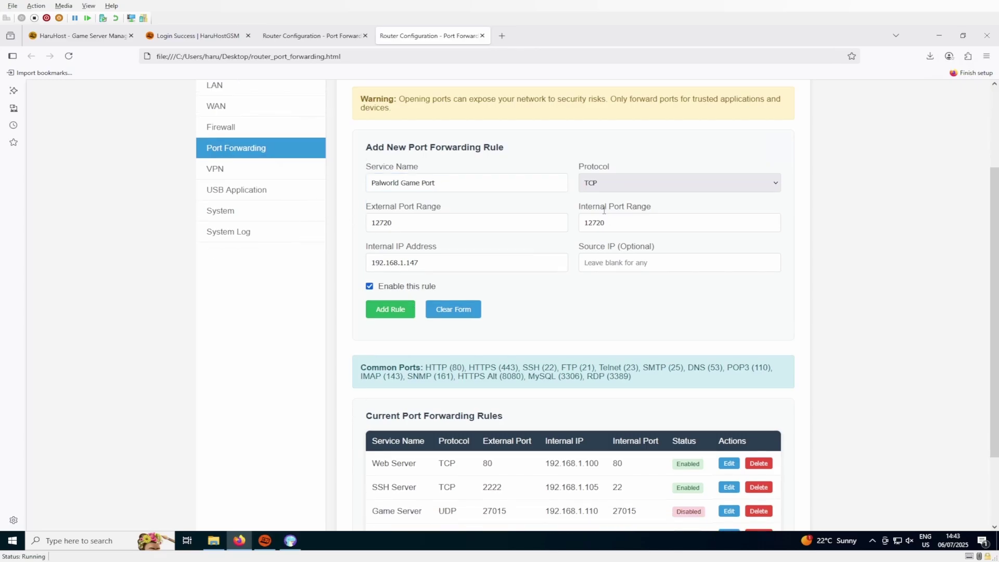
click(611, 185)
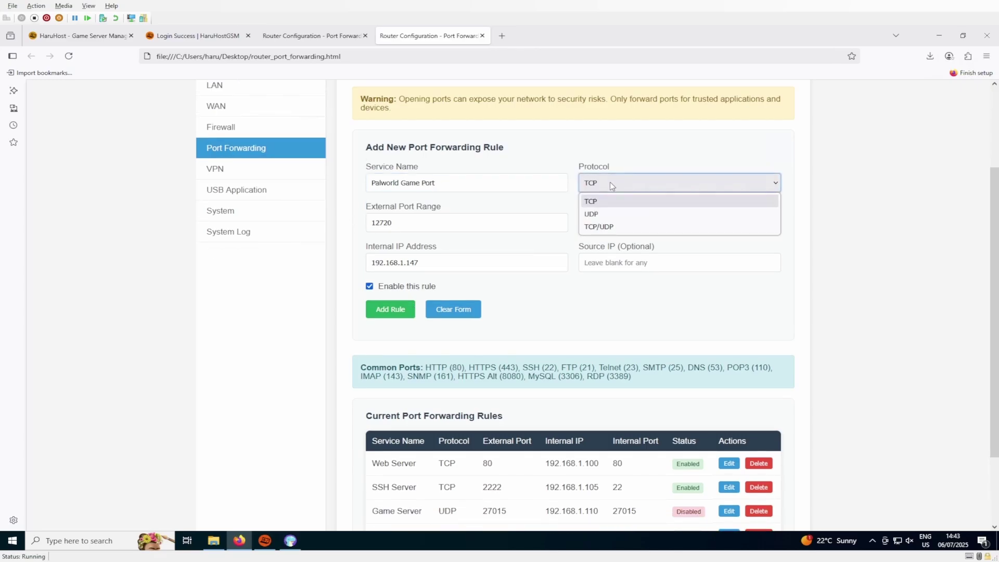
click(611, 228)
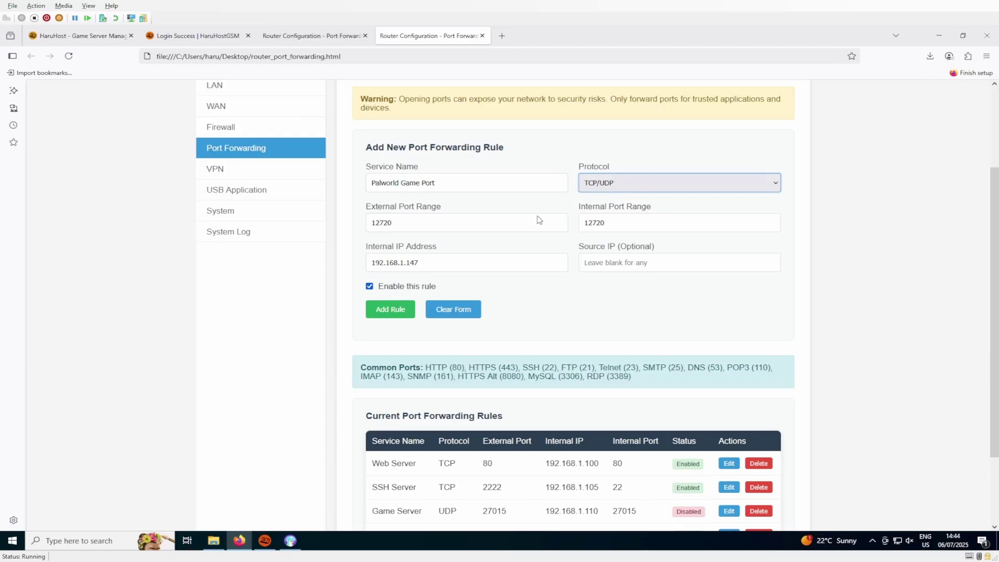
click(399, 314)
click(583, 322)
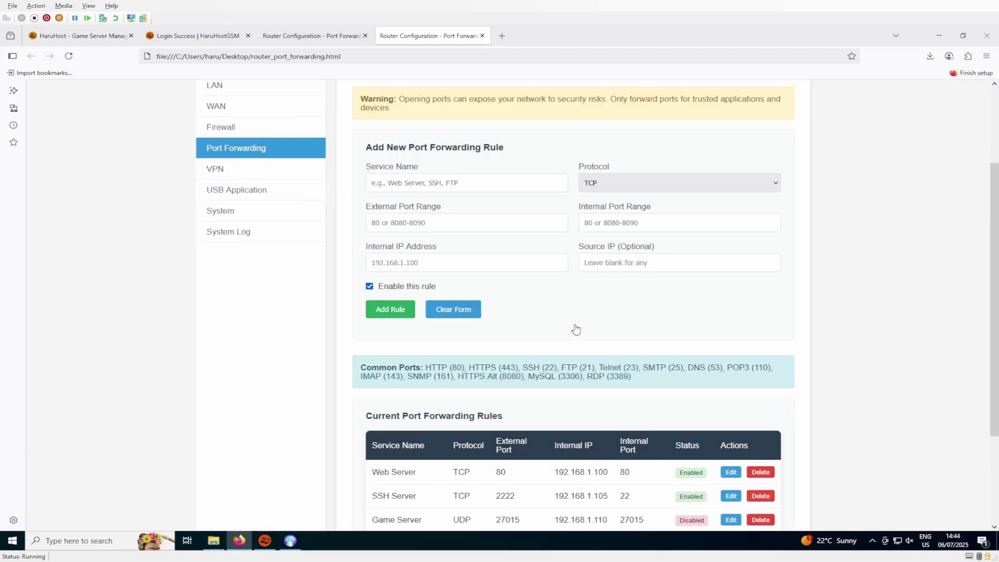
Step: Go back to the palworld_ZlnPhbsHg overview and reopen Auto Config, showing GamePort 12720 and QueryPort 15984
scroll(573, 328, down, 3)
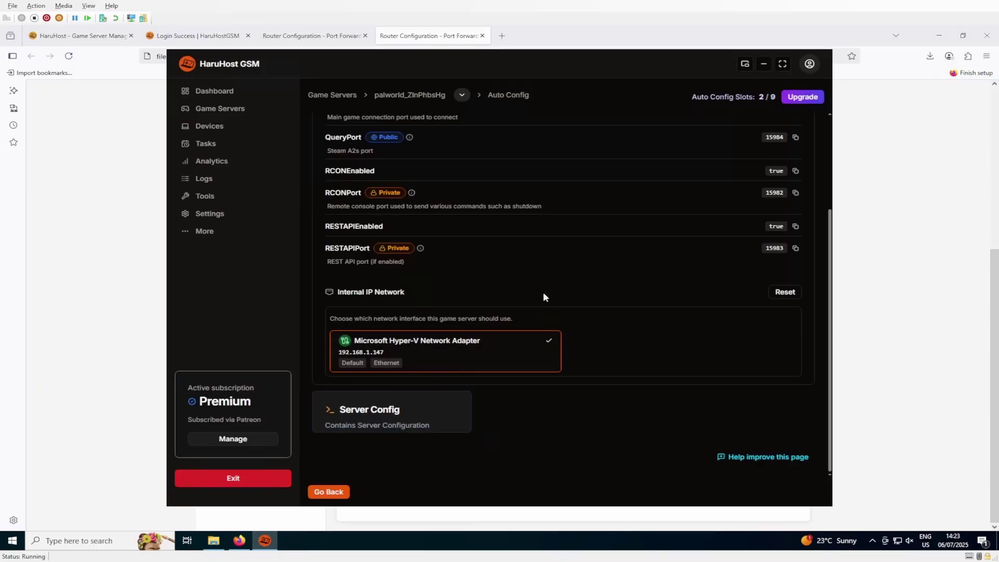
scroll(546, 281, up, 2)
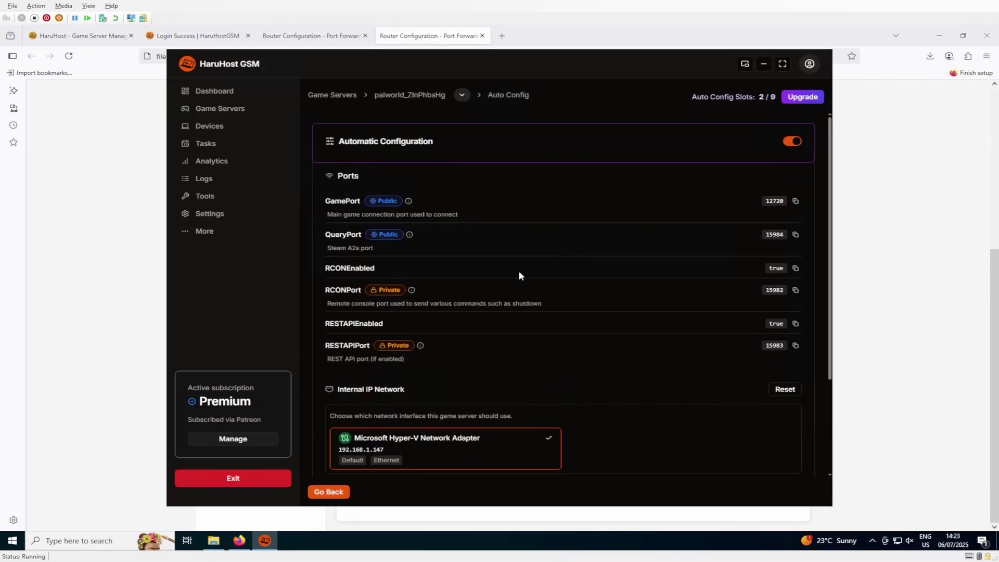
scroll(518, 275, down, 1)
click(423, 96)
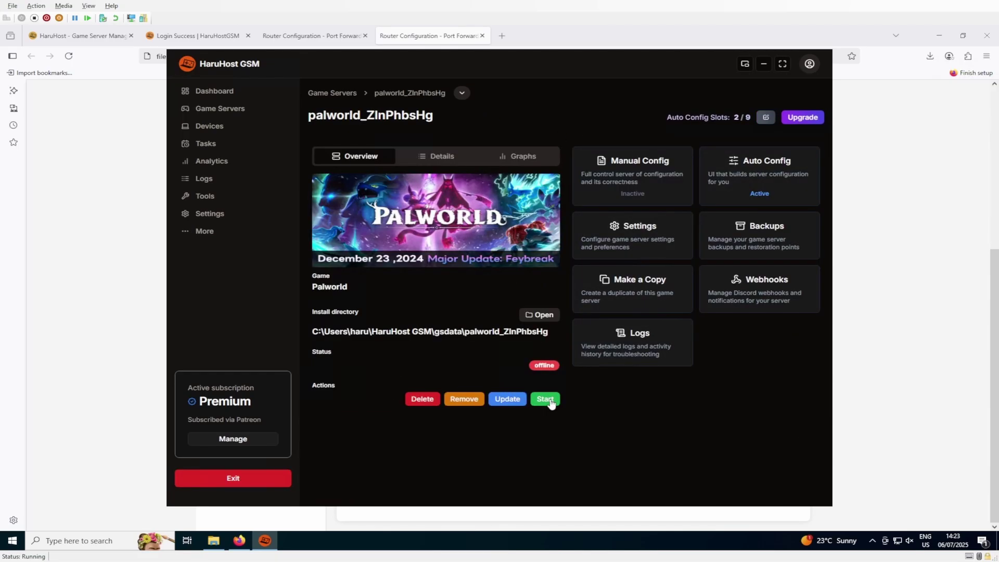
click(753, 186)
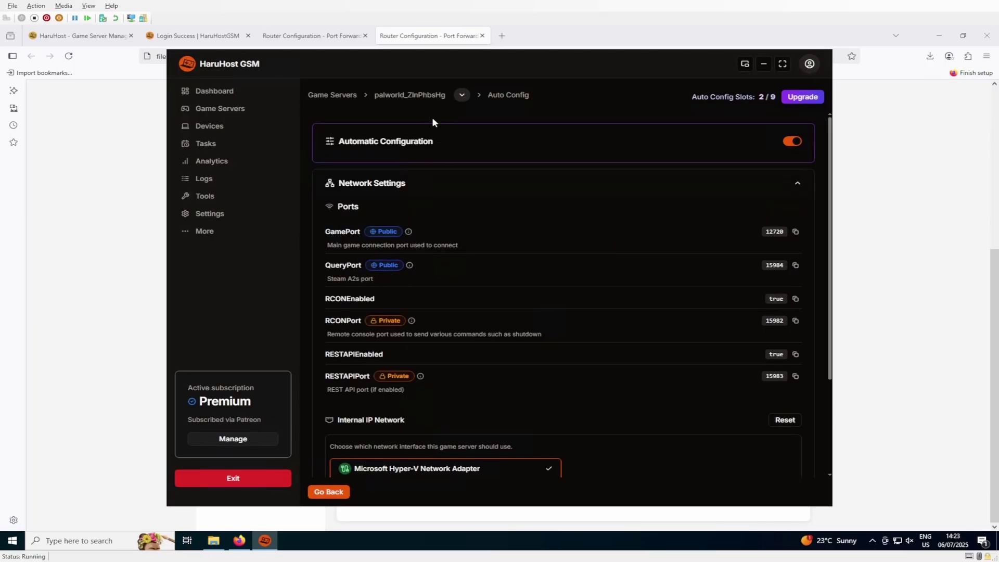
Step: Start the palworld server from its overview and move the PalServer console aside until it shows online
click(418, 99)
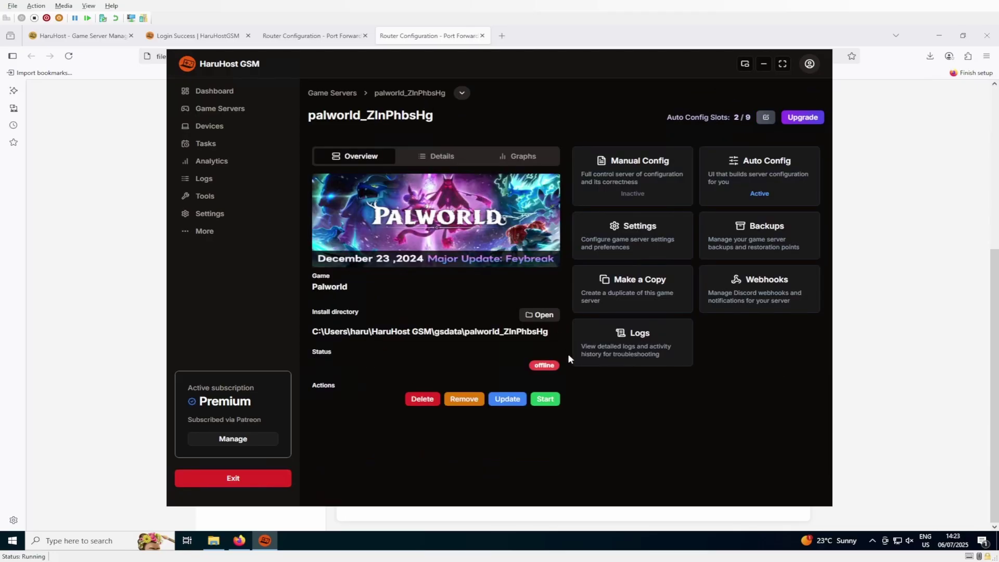
click(554, 400)
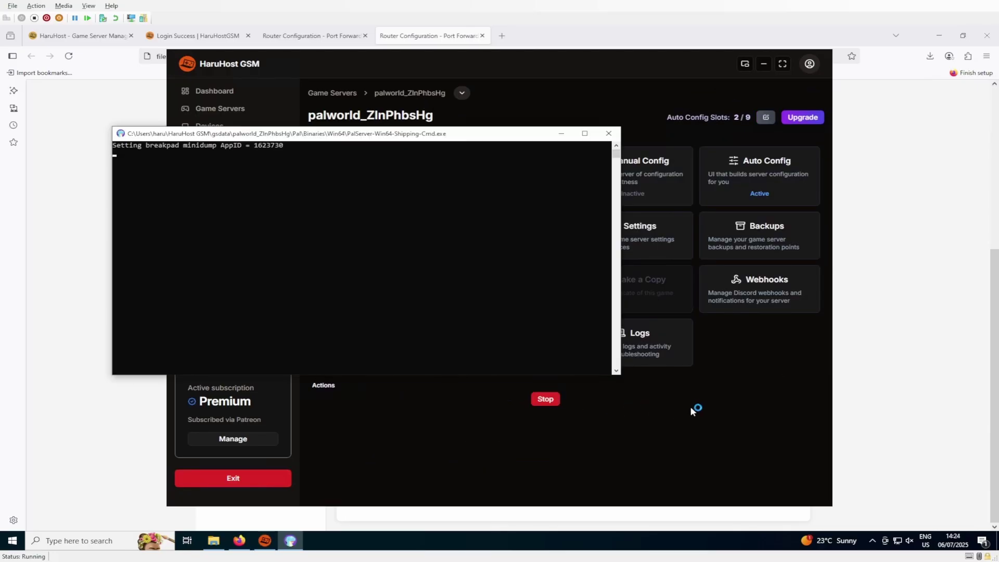
click(741, 410)
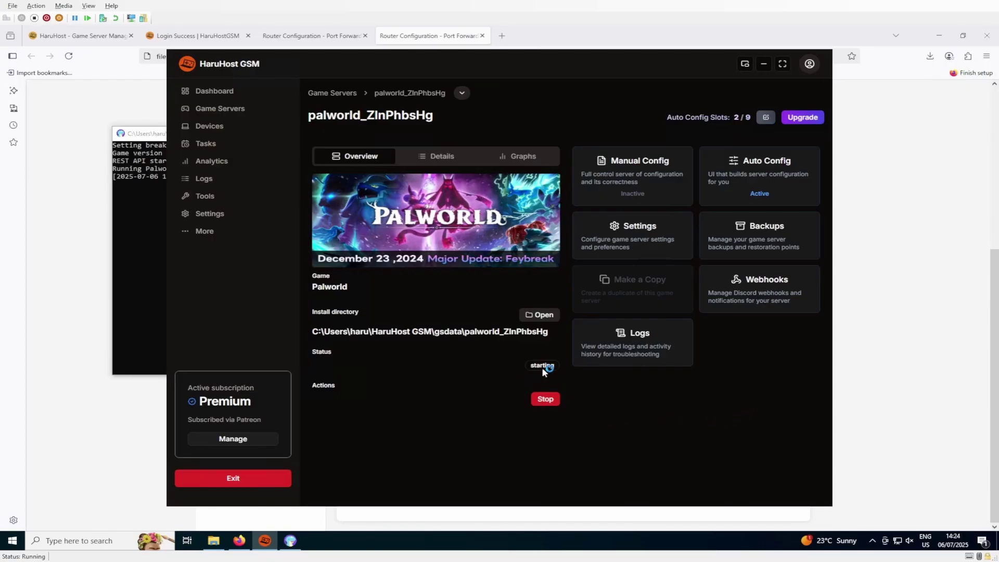
click(150, 263)
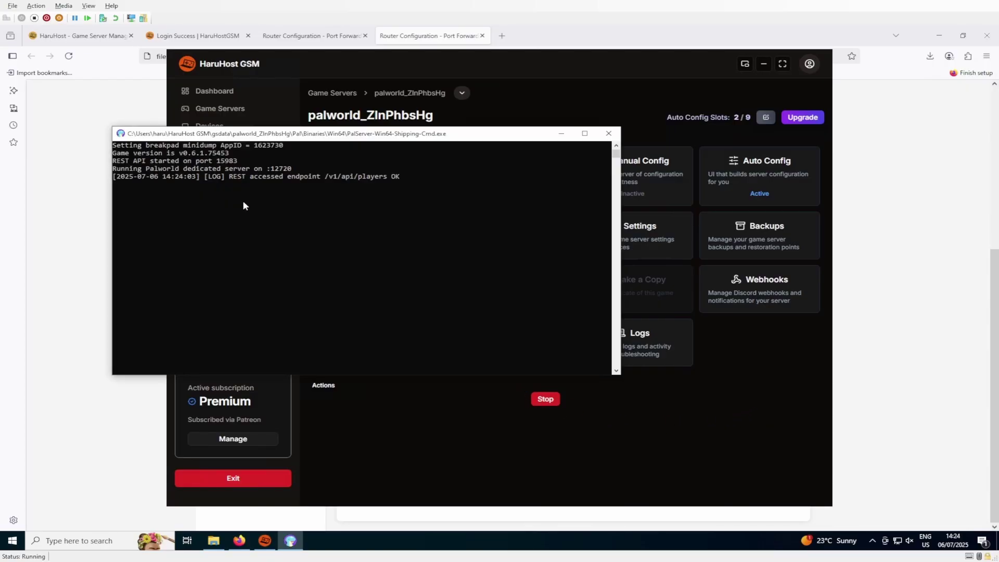
drag(371, 136, 301, 60)
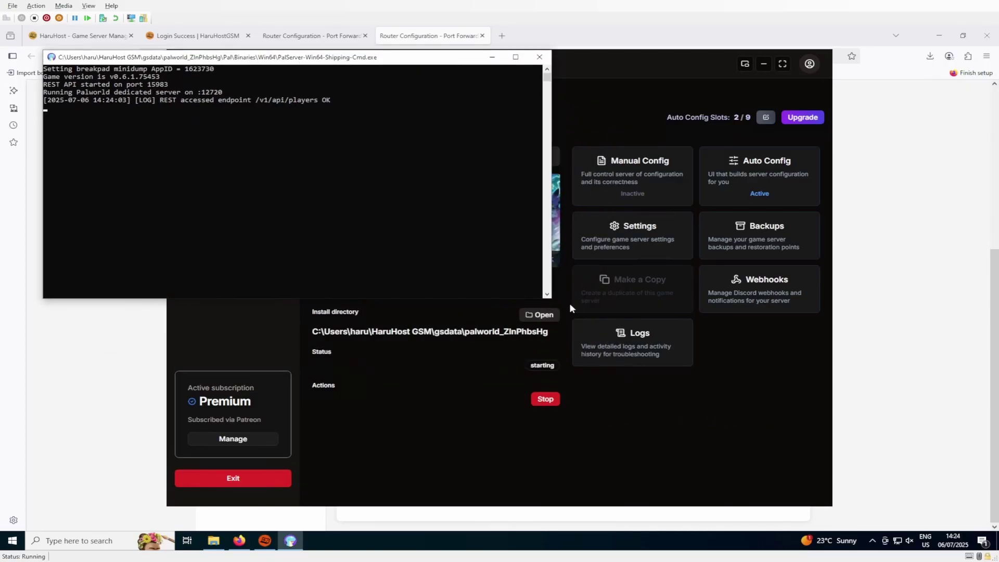
click(703, 416)
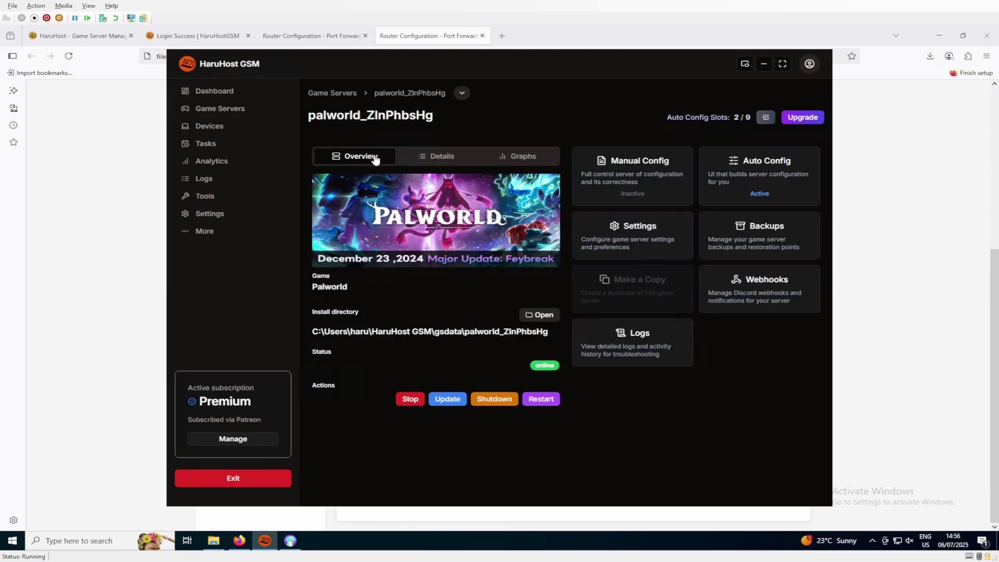
Step: Copy the server title 'testque server', then launch Palworld and open its dedicated server browser
click(434, 158)
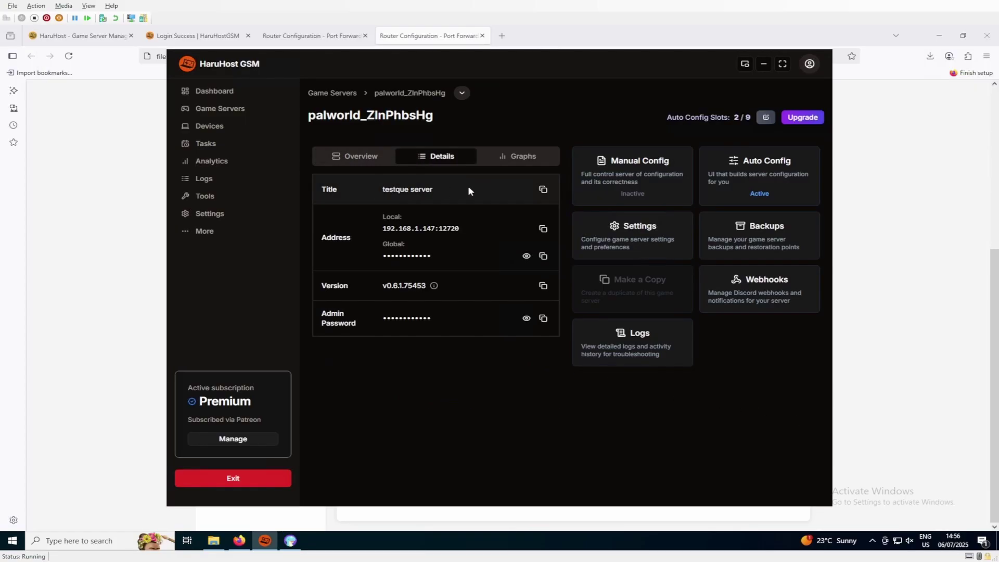
click(544, 190)
key(super)
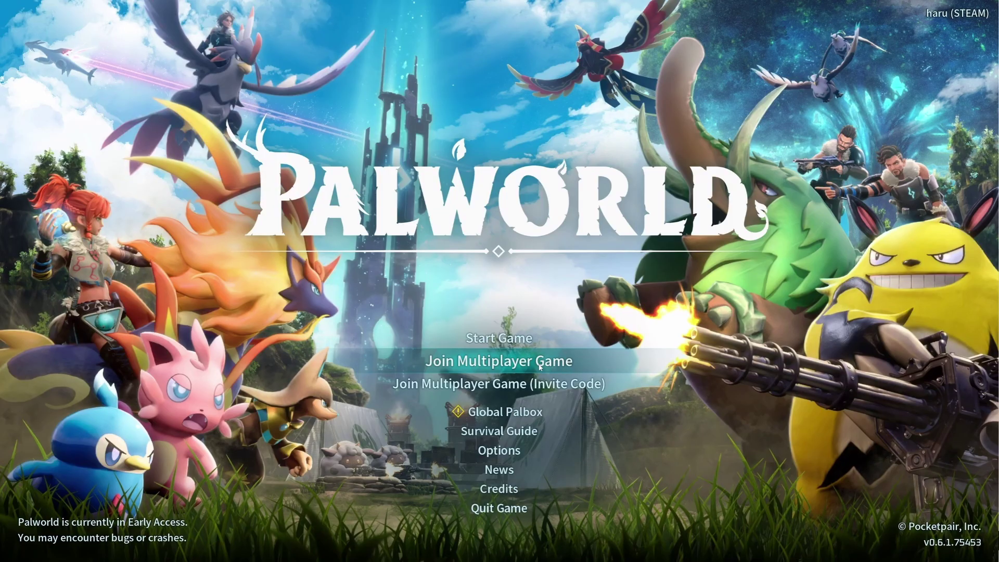
click(539, 367)
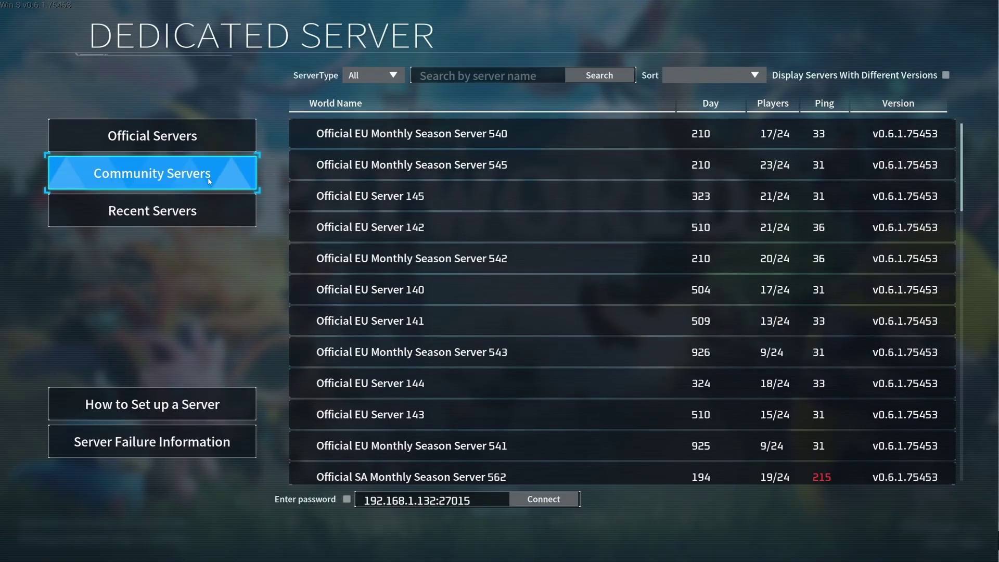
Step: Search Palworld's community servers for 'testque server', join it, and run the character forward
click(152, 173)
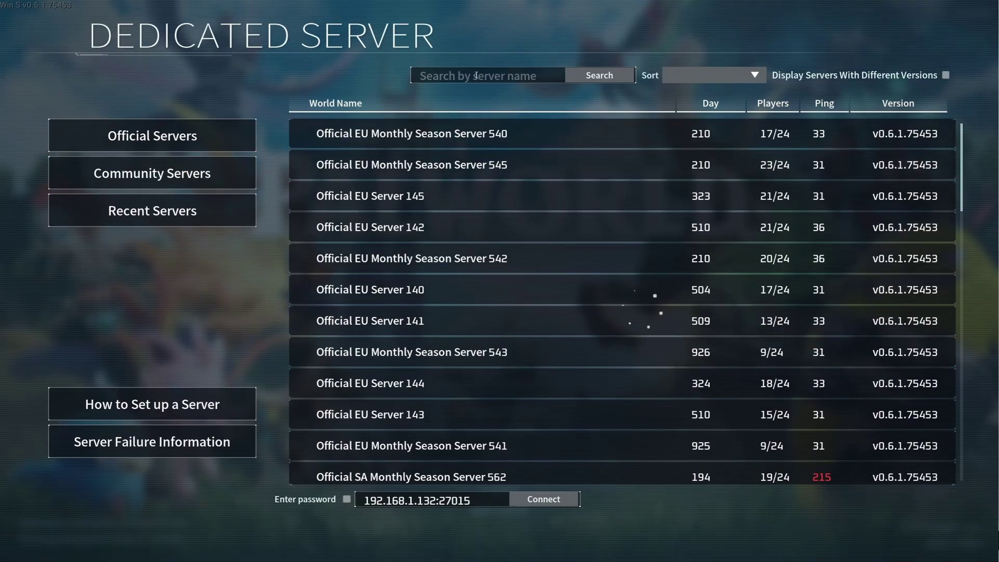
key(ctrl+v)
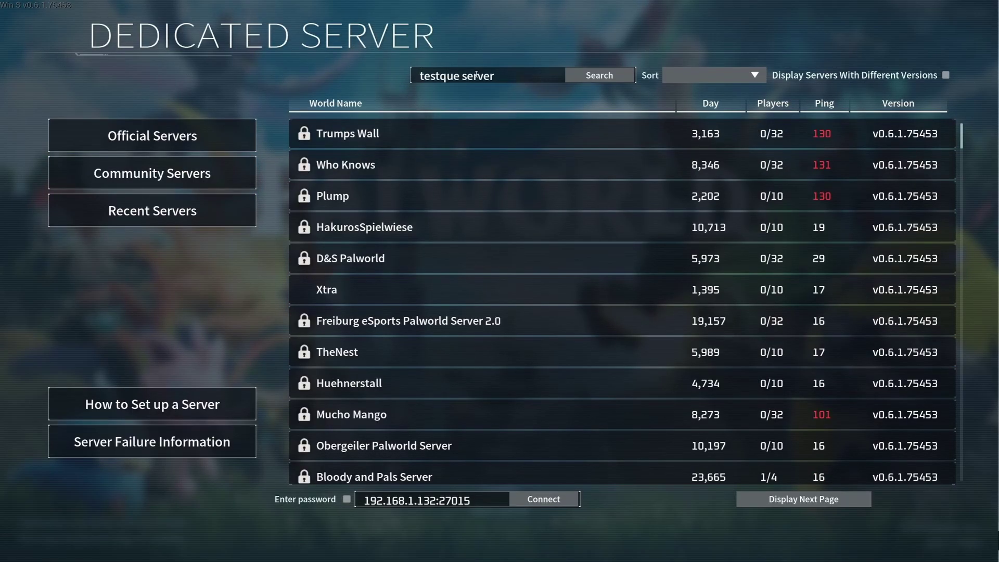
click(587, 76)
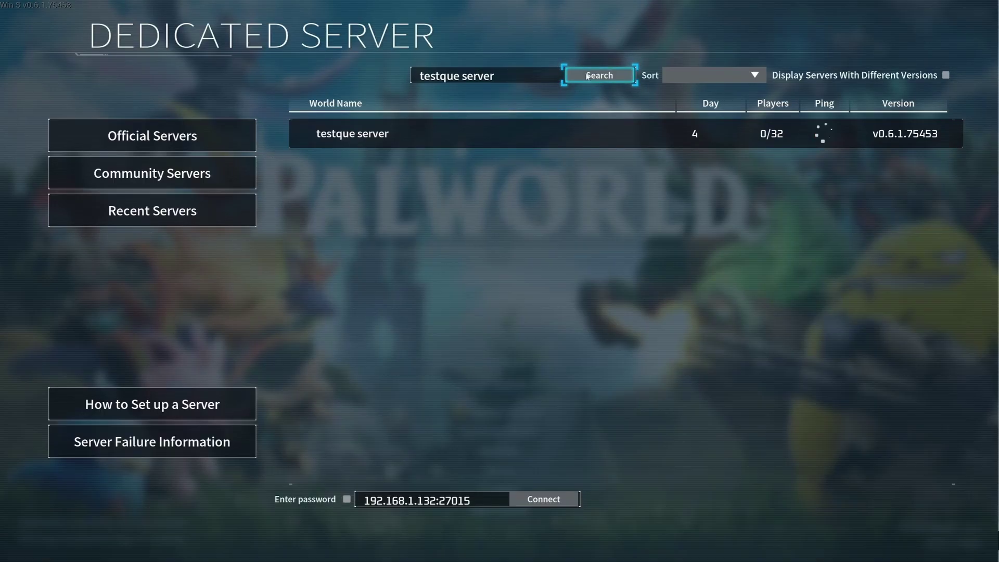
double_click(604, 130)
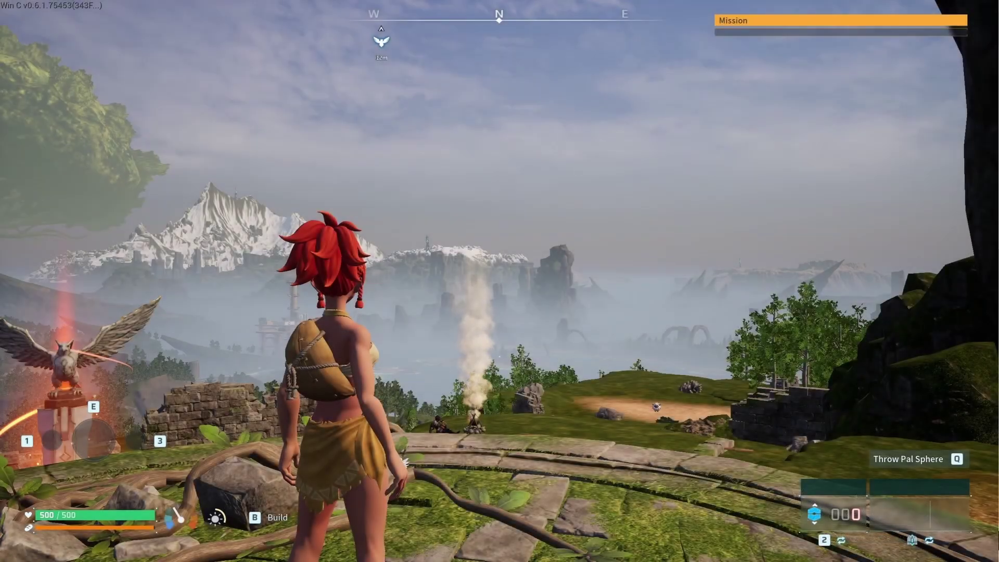
key(w)
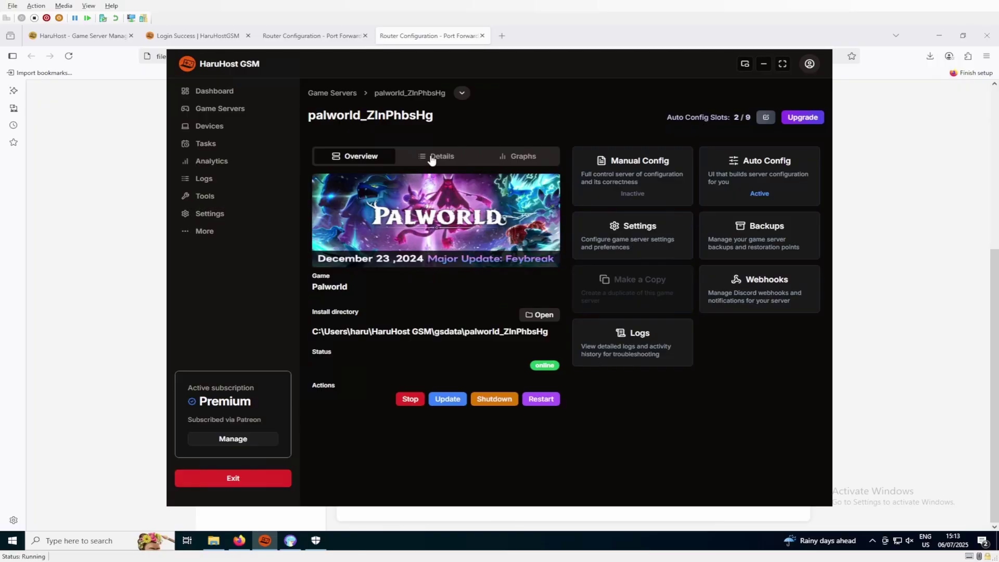
Step: View the Palworld server's Players, RAM and CPU usage graphs over a 6 Hours frequency
click(432, 160)
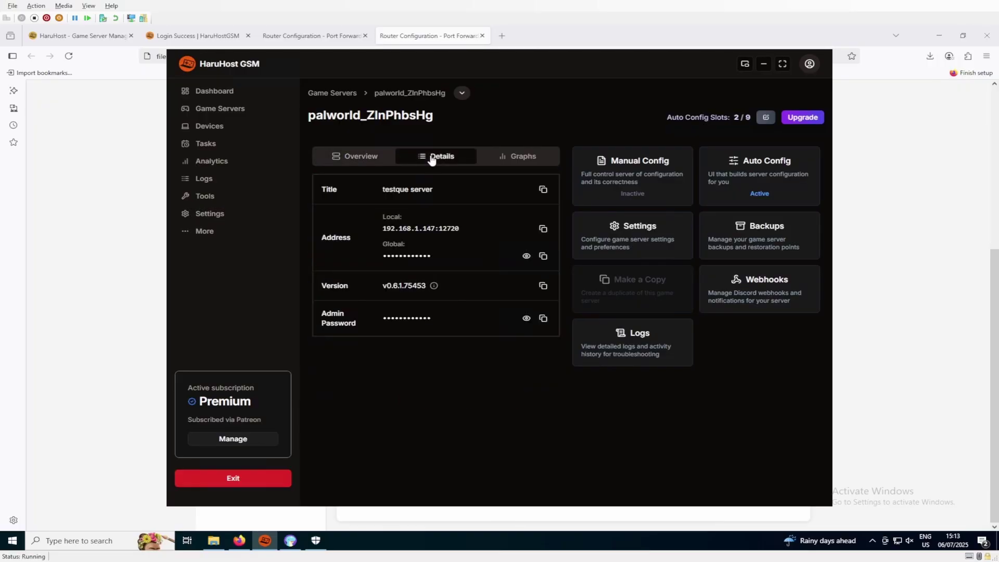
click(514, 163)
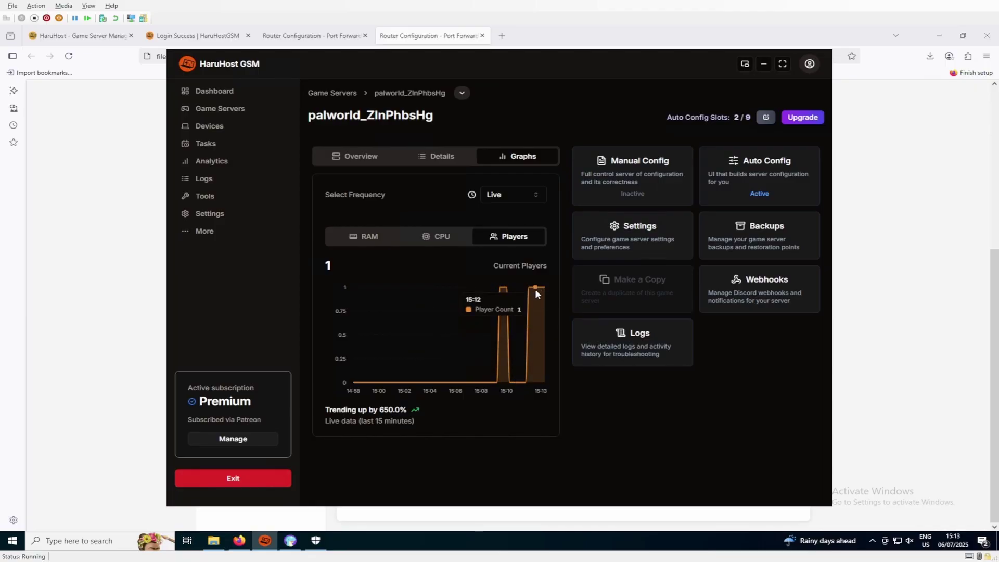
click(361, 240)
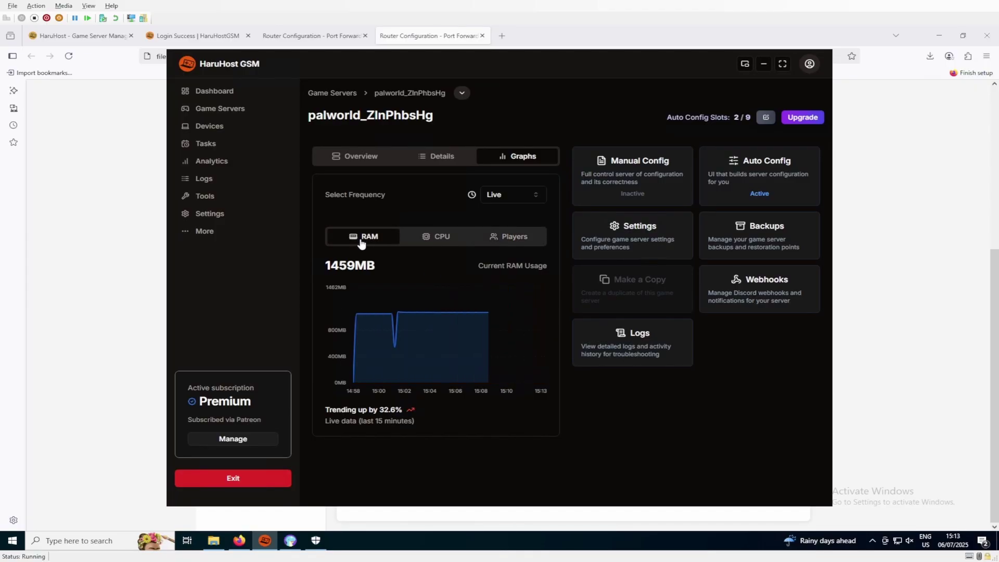
click(438, 240)
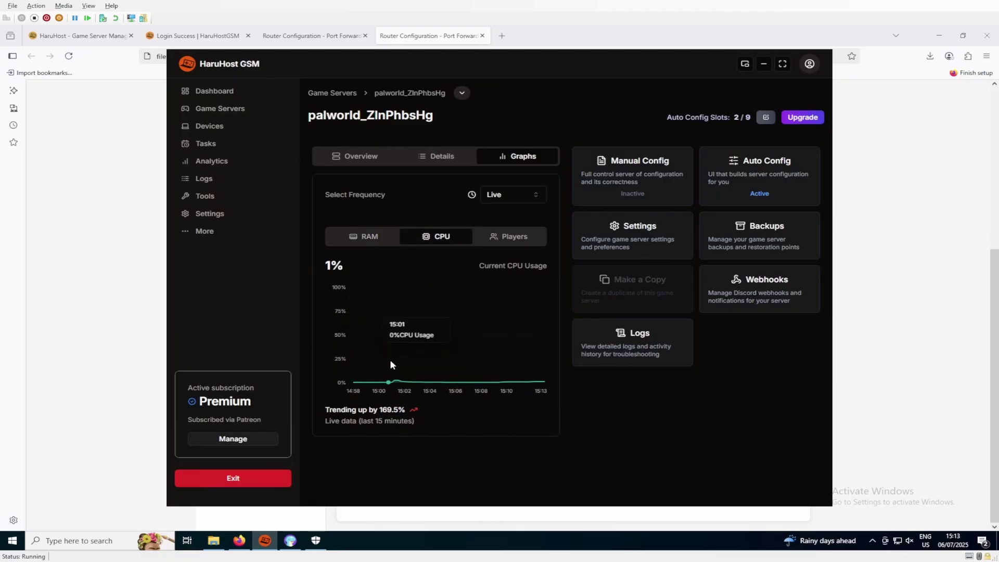
click(371, 241)
click(543, 195)
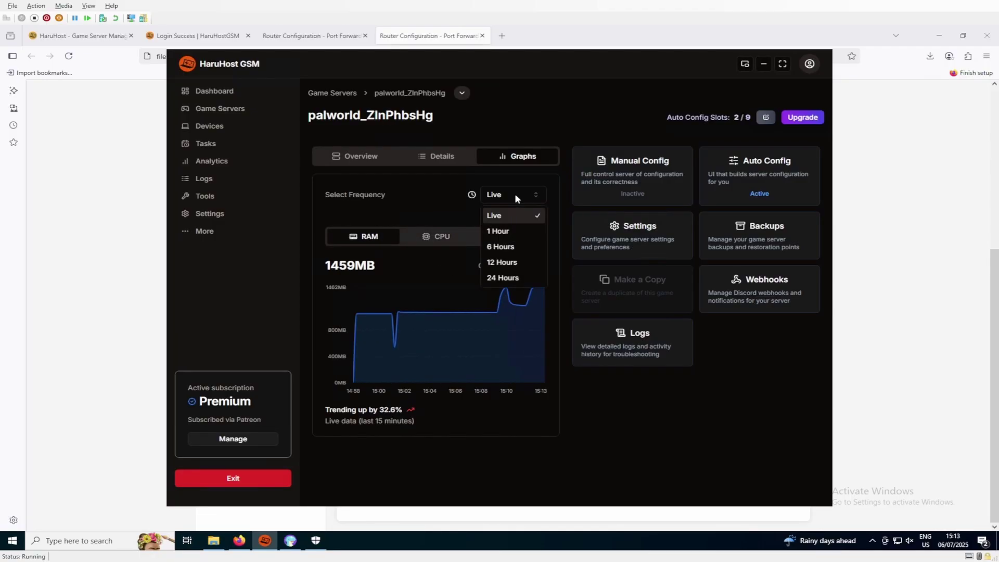
click(504, 245)
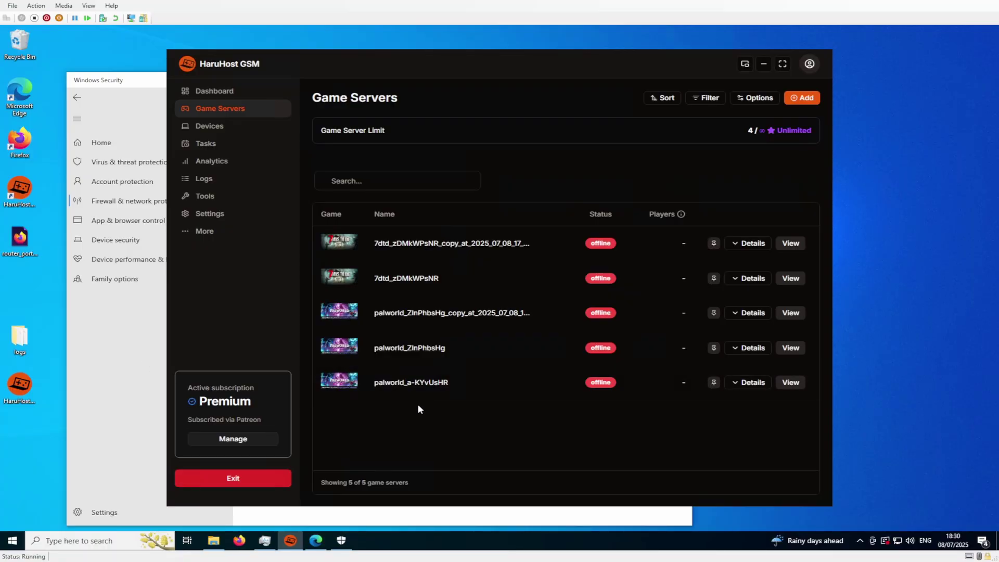
Step: Open Windows Defender Firewall with Advanced Security from Windows Security's Firewall & network protection page
click(141, 346)
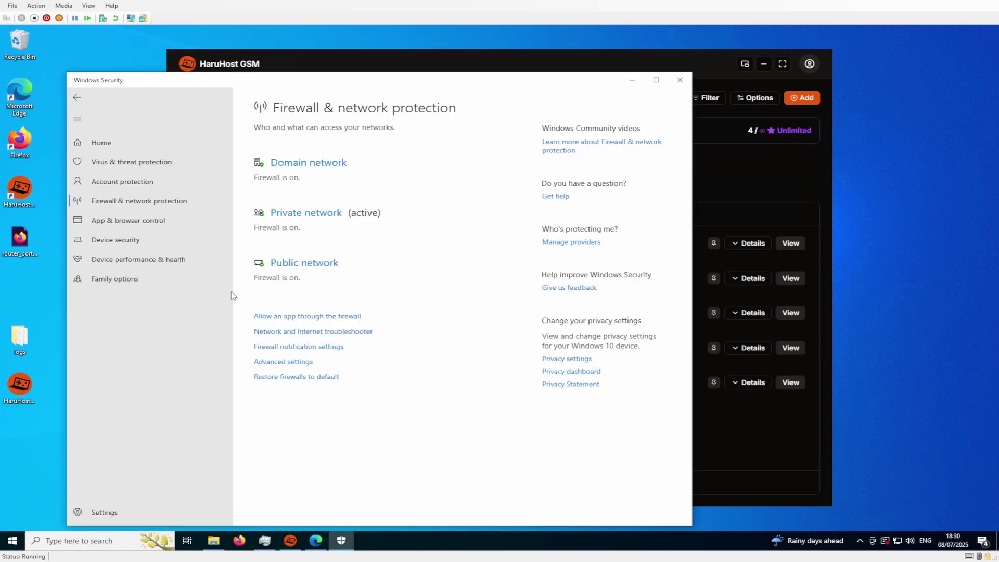
click(169, 207)
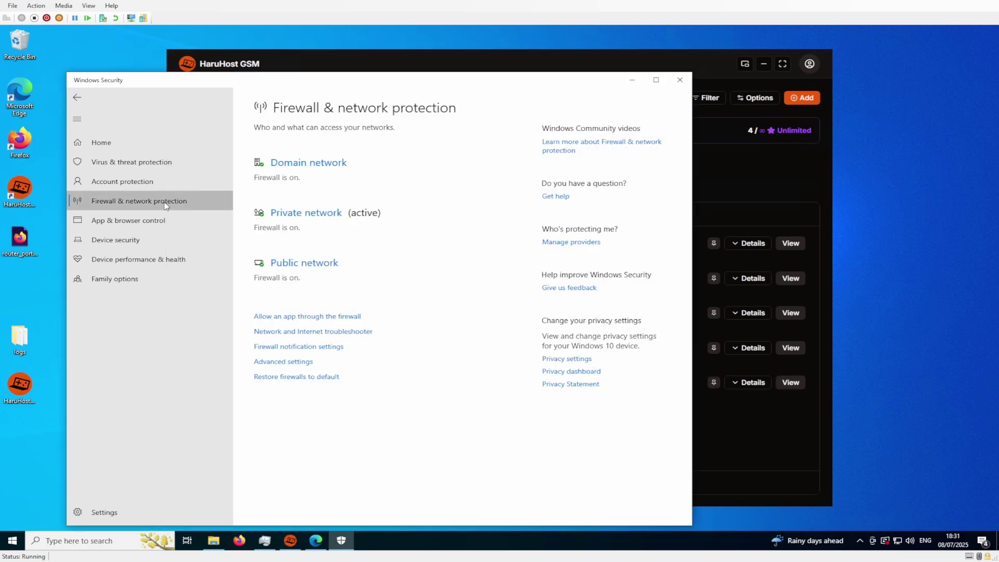
click(286, 364)
click(427, 344)
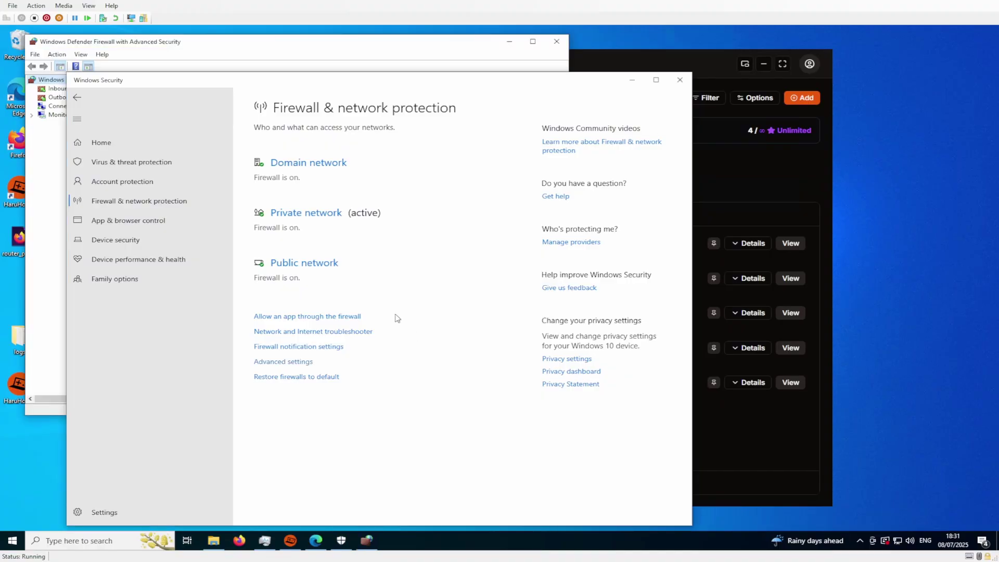
Step: List the inbound firewall rules and compare the two blocking palserver-win64-shipping-cmd.exe rules
click(302, 52)
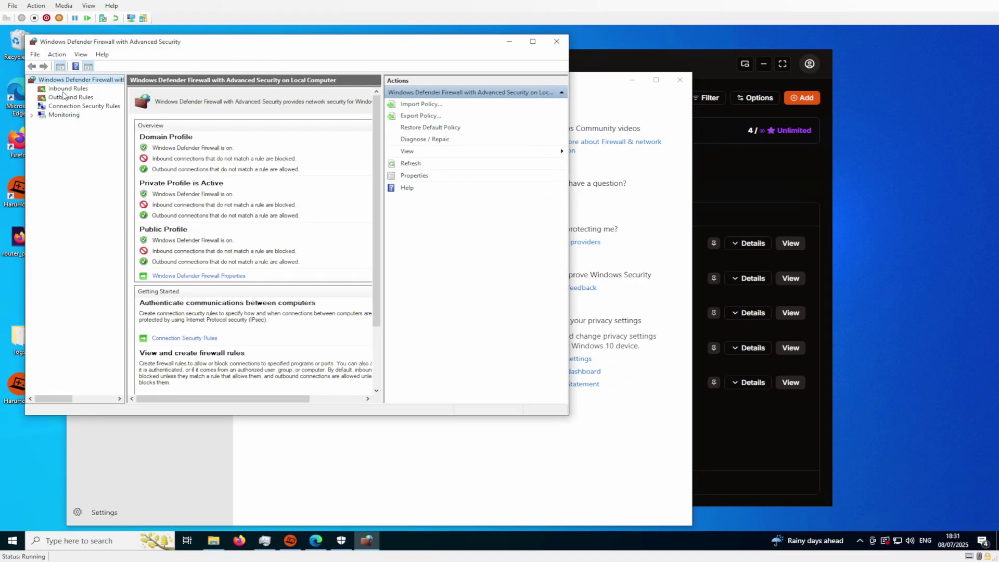
click(65, 90)
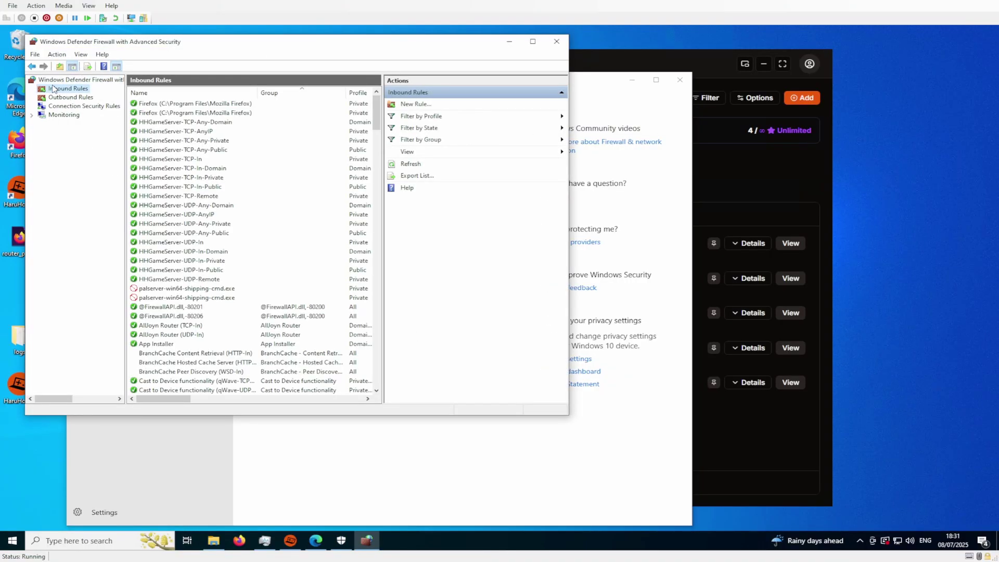
click(204, 298)
click(192, 289)
click(199, 300)
click(196, 289)
click(204, 298)
click(228, 289)
click(229, 299)
click(228, 289)
click(729, 448)
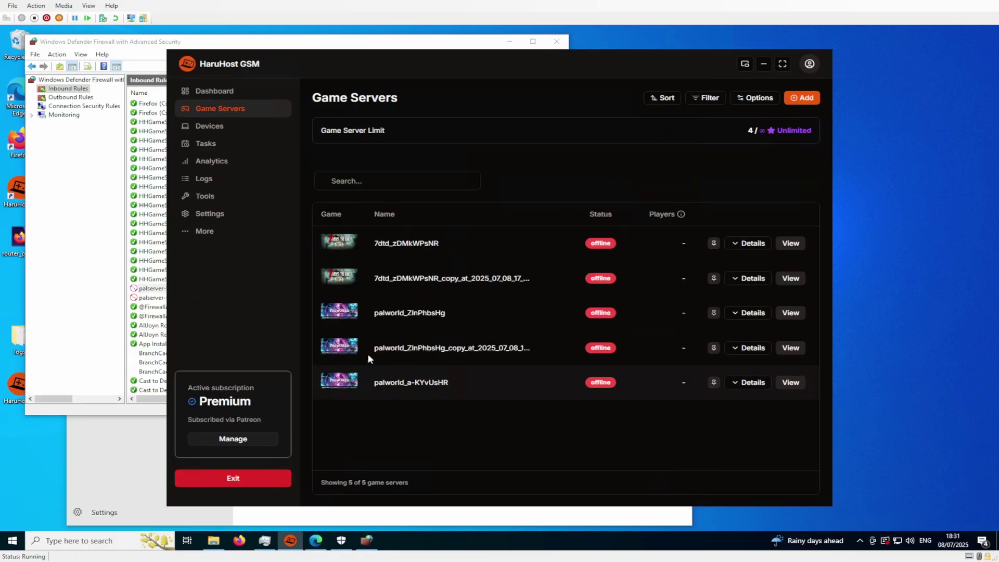
Step: Run Unblock Game Servers from Settings and check whether the palserver firewall rules remain
click(220, 214)
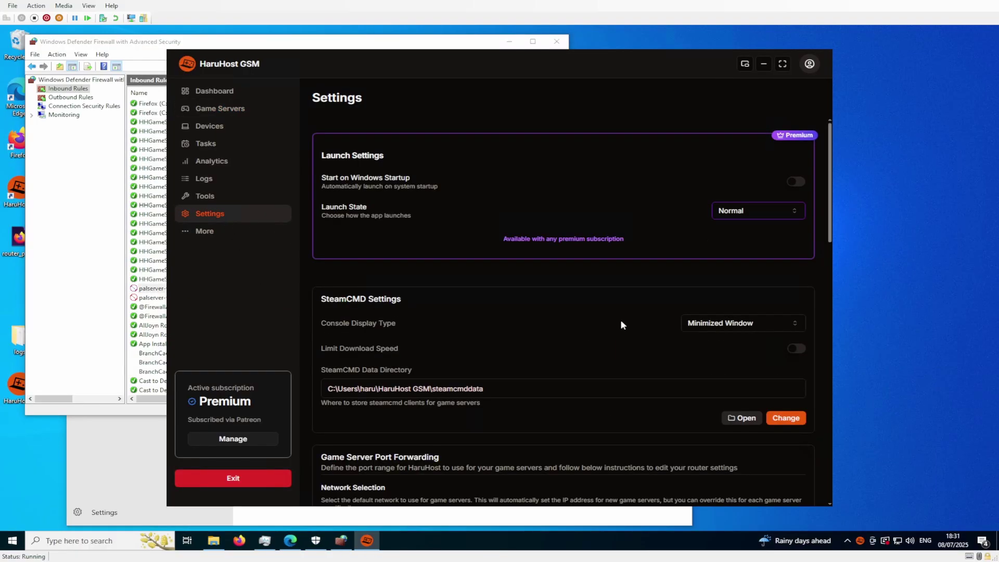
scroll(625, 324, down, 8)
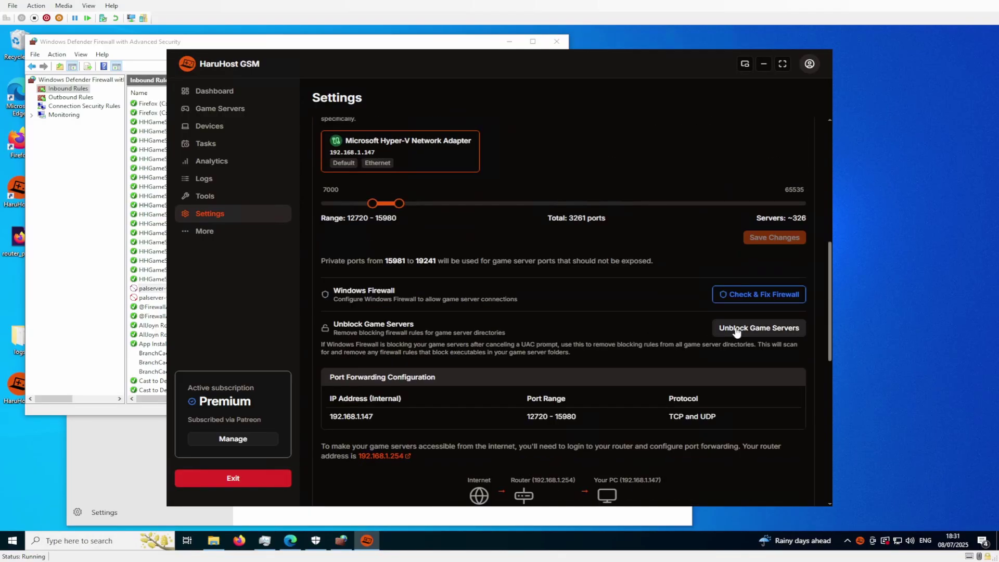
click(771, 334)
click(90, 245)
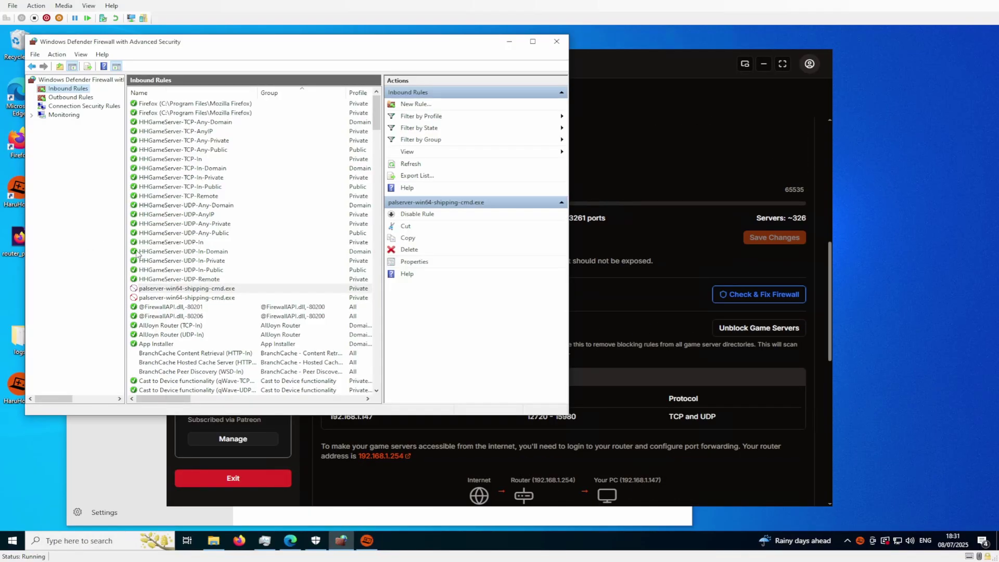
click(204, 299)
click(203, 289)
click(209, 295)
click(649, 312)
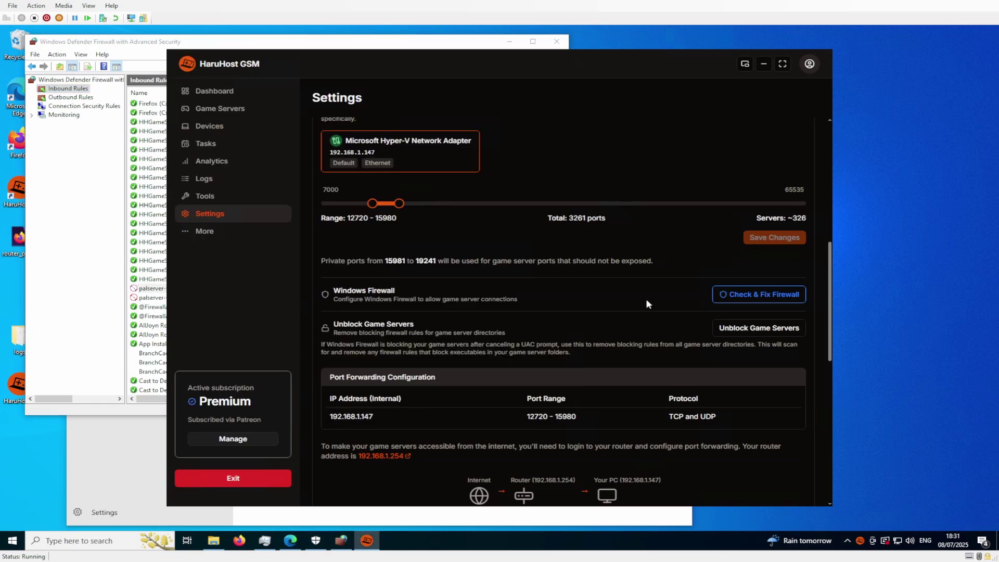
Step: Unblock the game server directories again, approving the administrator prompt
click(230, 111)
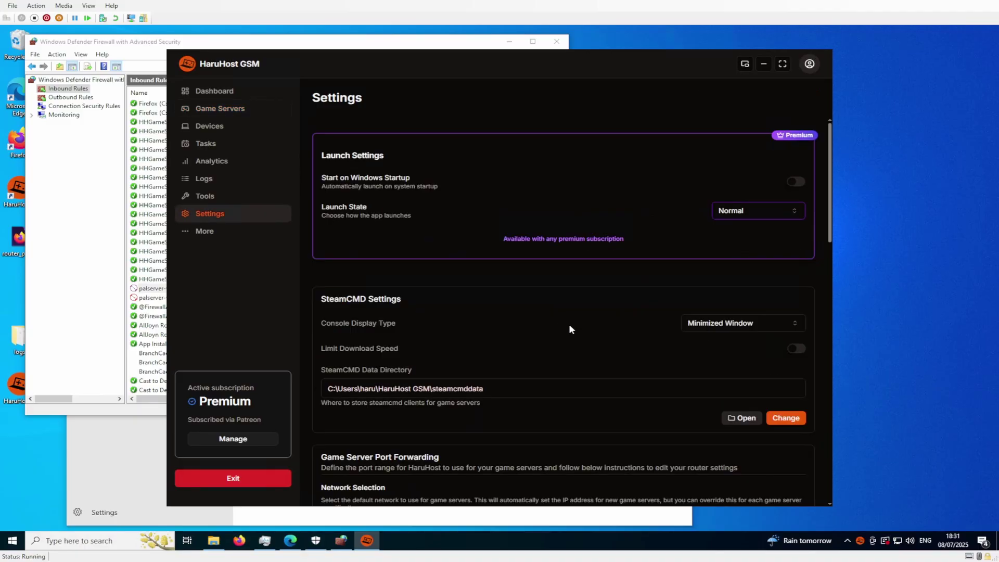
scroll(680, 352, down, 4)
scroll(679, 352, down, 2)
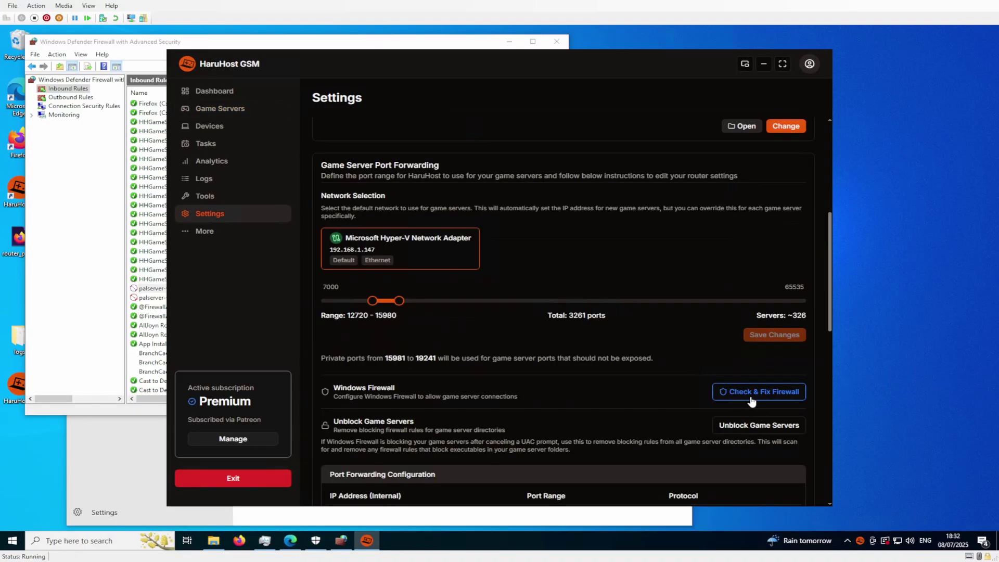
click(760, 426)
click(448, 344)
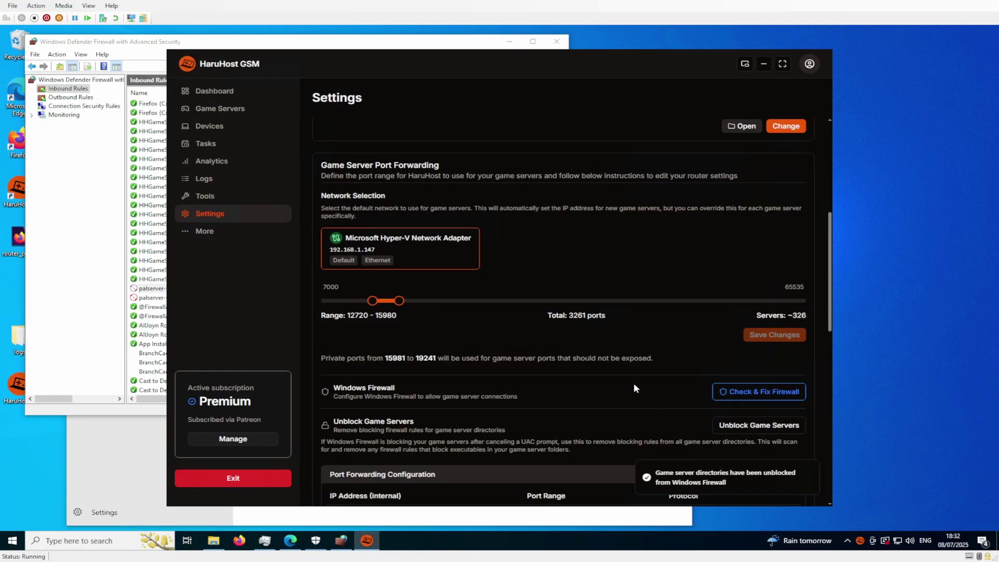
Step: Refresh the inbound rules to confirm only the HHGameServer TCP/UDP rules remain, no palserver entries
click(67, 239)
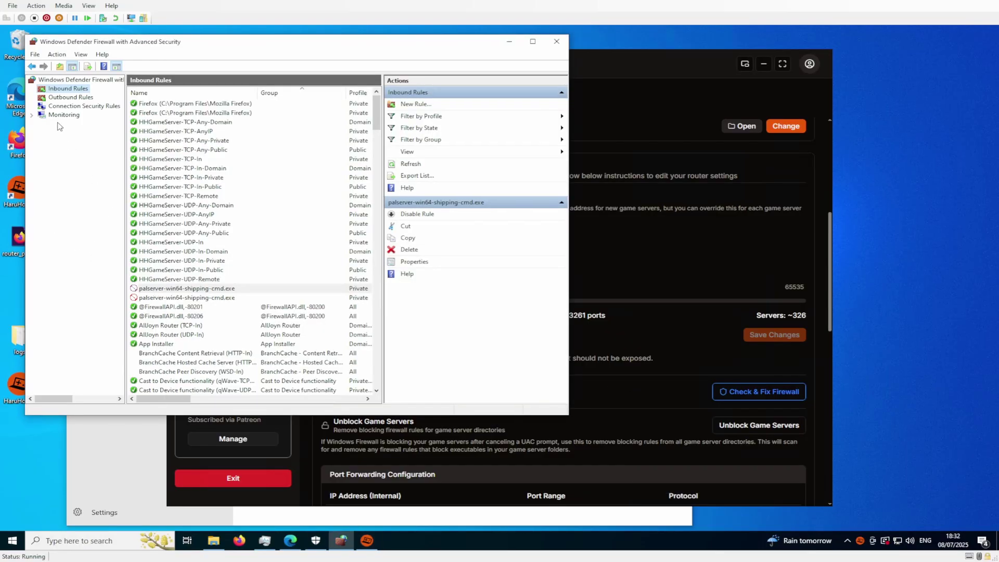
click(67, 99)
click(67, 89)
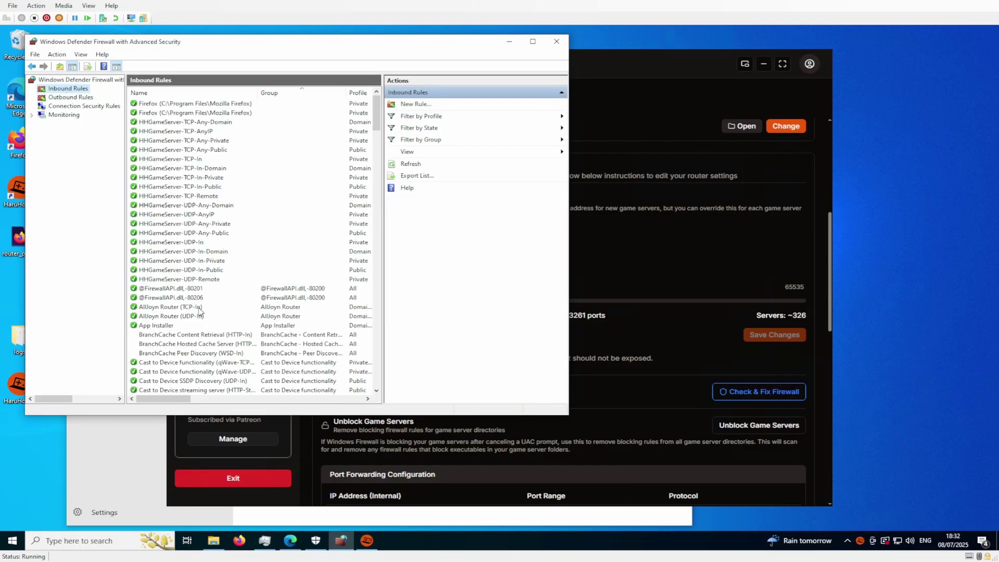
scroll(219, 256, down, 3)
scroll(224, 268, up, 3)
click(654, 256)
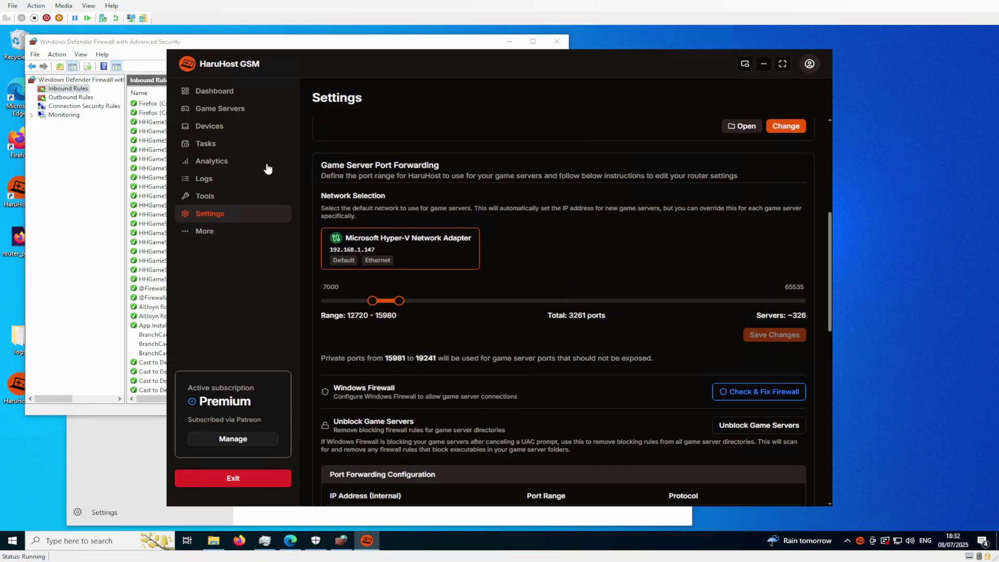
Step: Open the palworld server from Game Servers and go to its Webhooks page
click(220, 112)
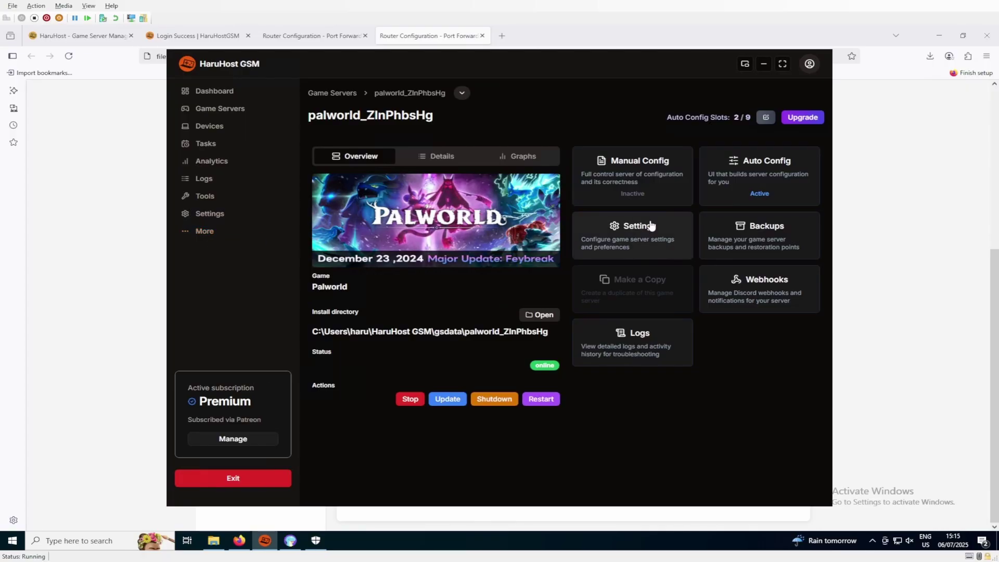
click(748, 296)
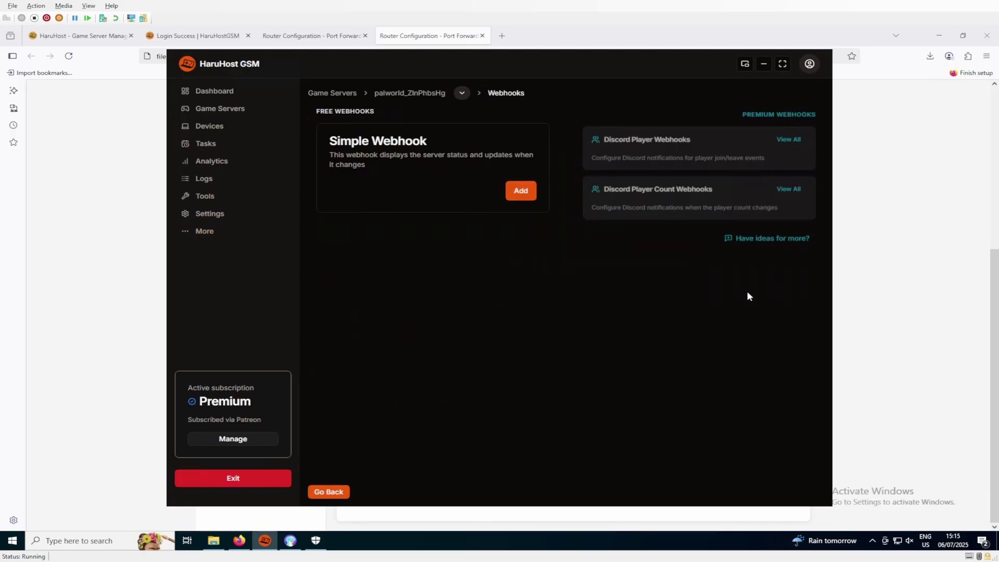
Step: In the Discord player join/leave webhook settings, insert the Multi-Colored Variables message template
click(680, 146)
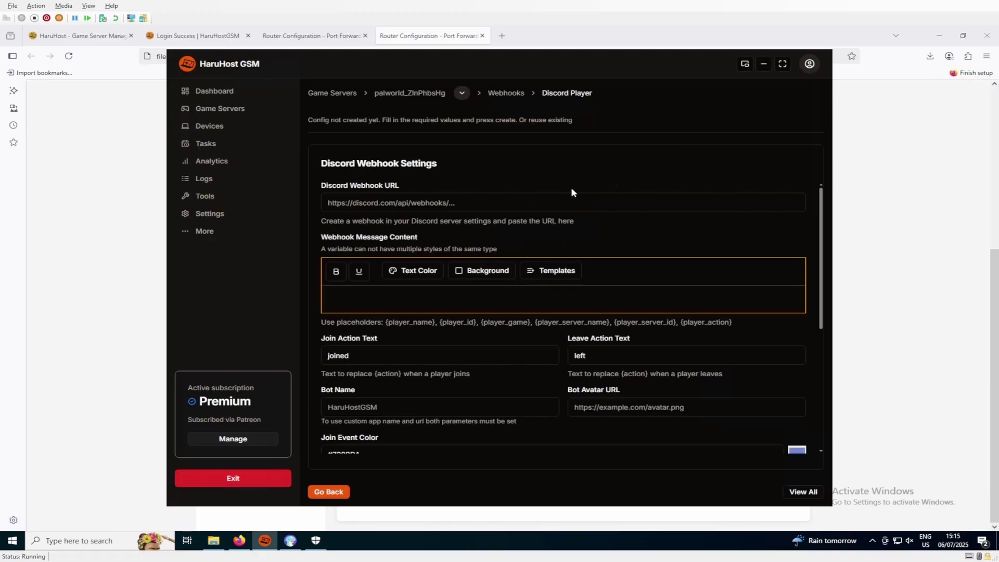
click(430, 202)
scroll(421, 229, down, 1)
scroll(419, 239, up, 1)
click(548, 271)
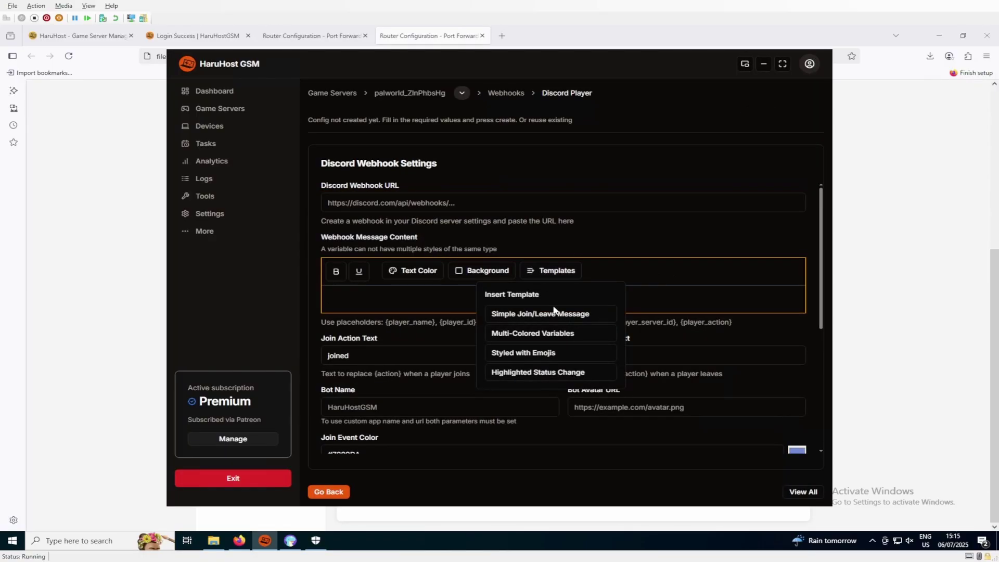
click(556, 333)
Step: Select the whole Multi-Colored Variables message line and delete it
double_click(370, 301)
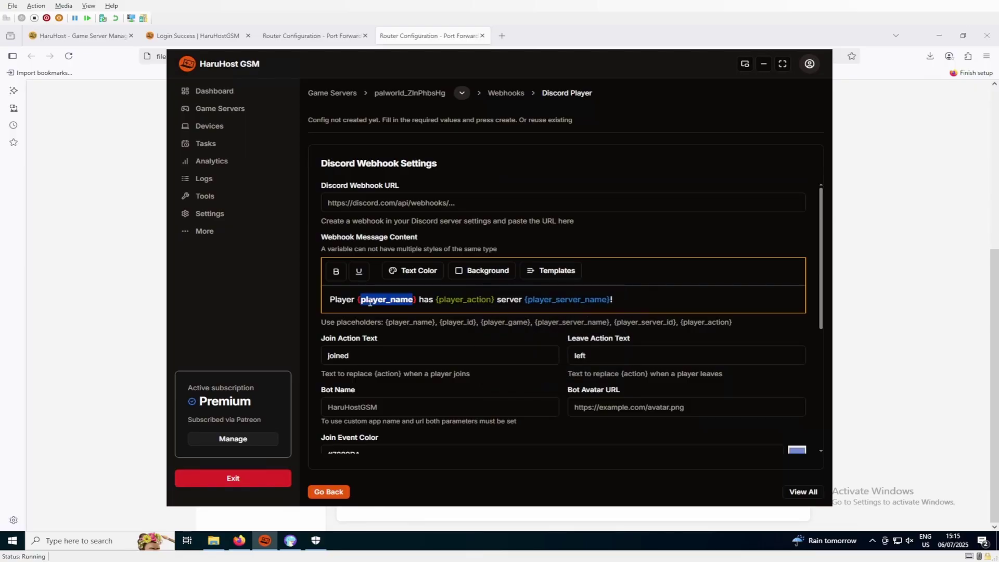
click(608, 299)
double_click(386, 299)
drag(634, 301, 312, 304)
click(643, 303)
drag(618, 299, 320, 299)
key(BackSpace)
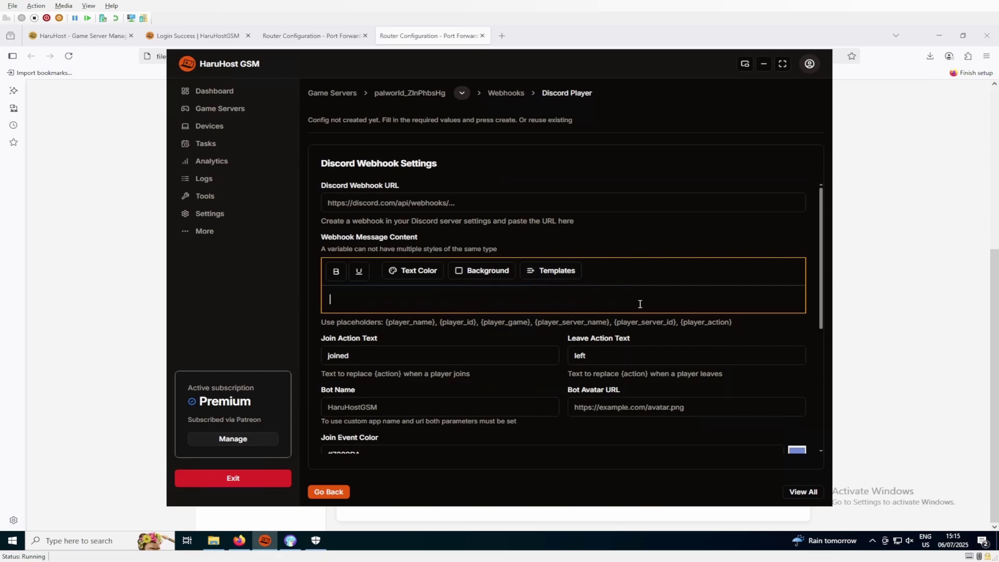
Step: Insert the Styled with Emojis template, then delete its text
click(562, 275)
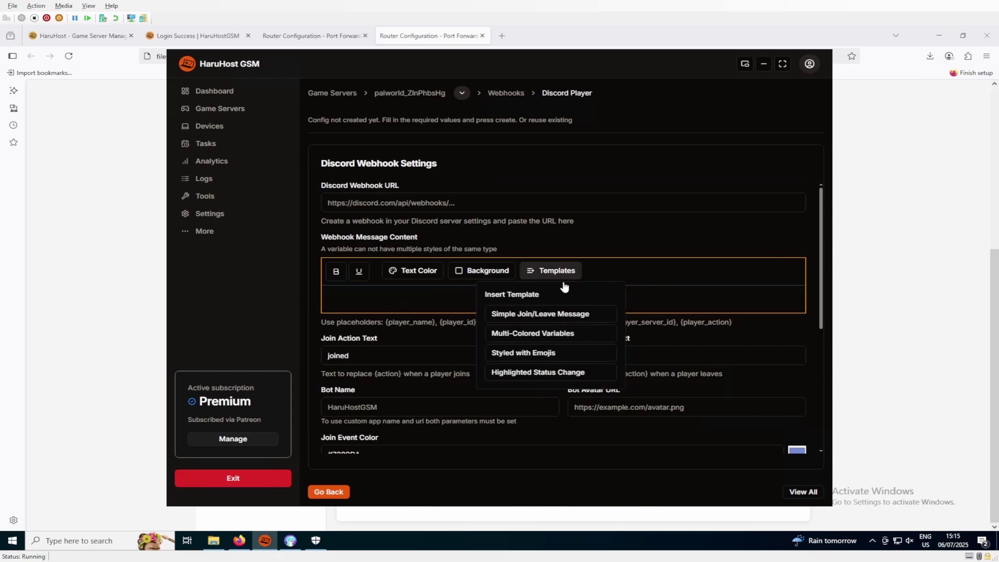
click(561, 354)
drag(604, 312, 305, 293)
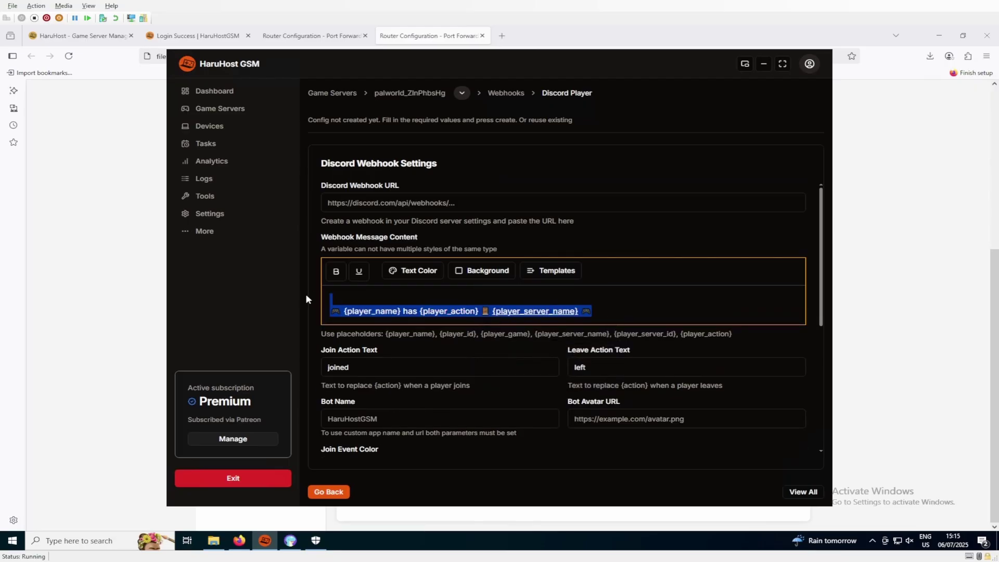
key(BackSpace)
Step: Insert the Highlighted Status Change template and review the Join/Leave Action Text, Bot Name and Avatar fields
click(555, 277)
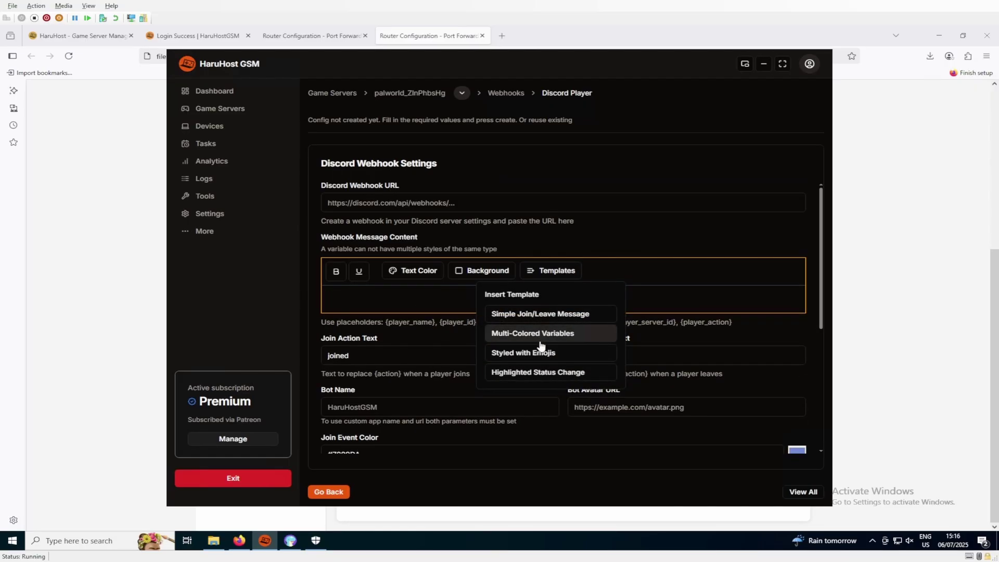
click(541, 373)
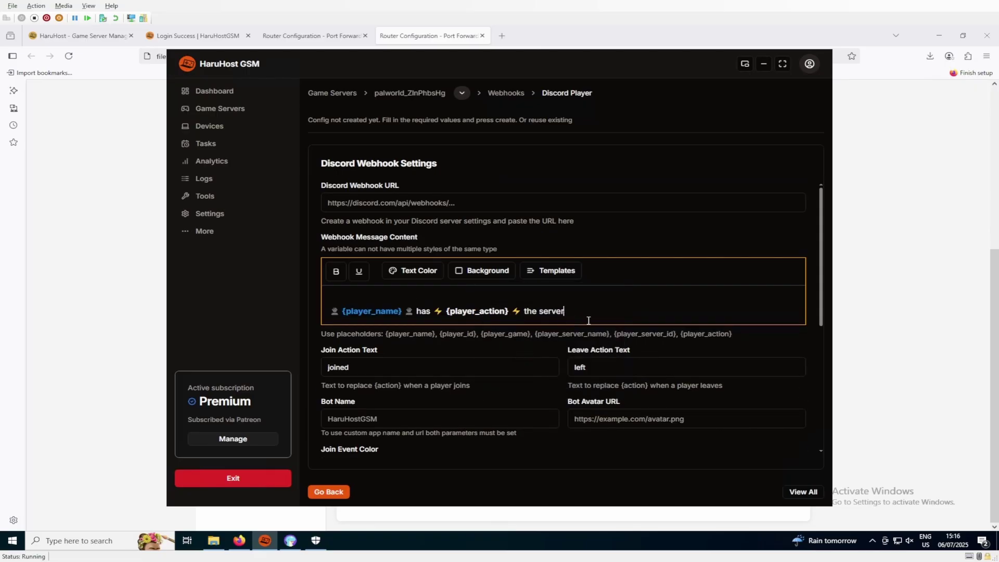
scroll(578, 371, down, 2)
click(370, 270)
click(607, 274)
click(459, 327)
key(Tab)
key(shift+Tab)
key(Tab)
Step: Scroll through the remaining webhook settings and leave the Bot Avatar URL field
scroll(499, 335, down, 2)
scroll(515, 339, down, 1)
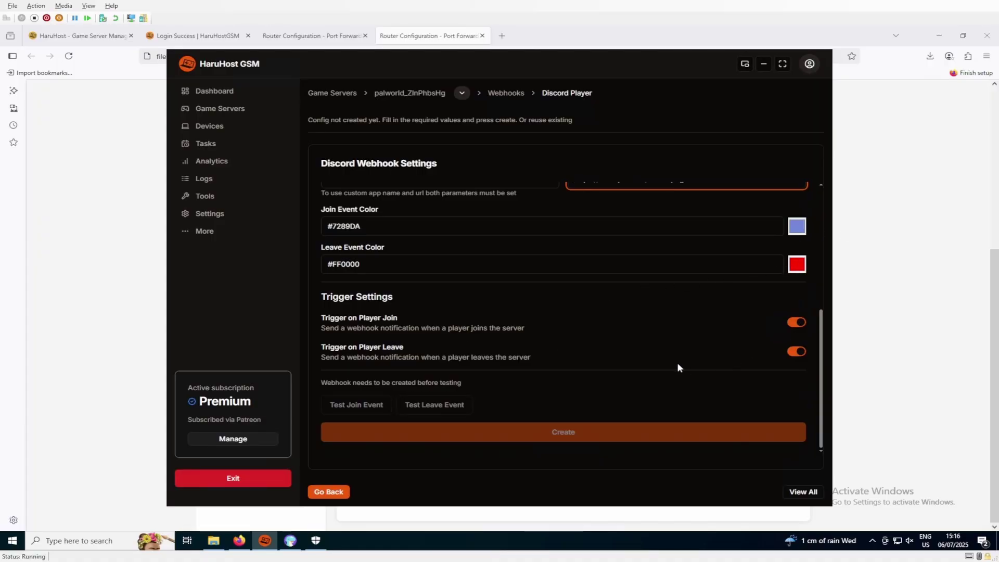
scroll(625, 366, up, 2)
scroll(598, 371, down, 2)
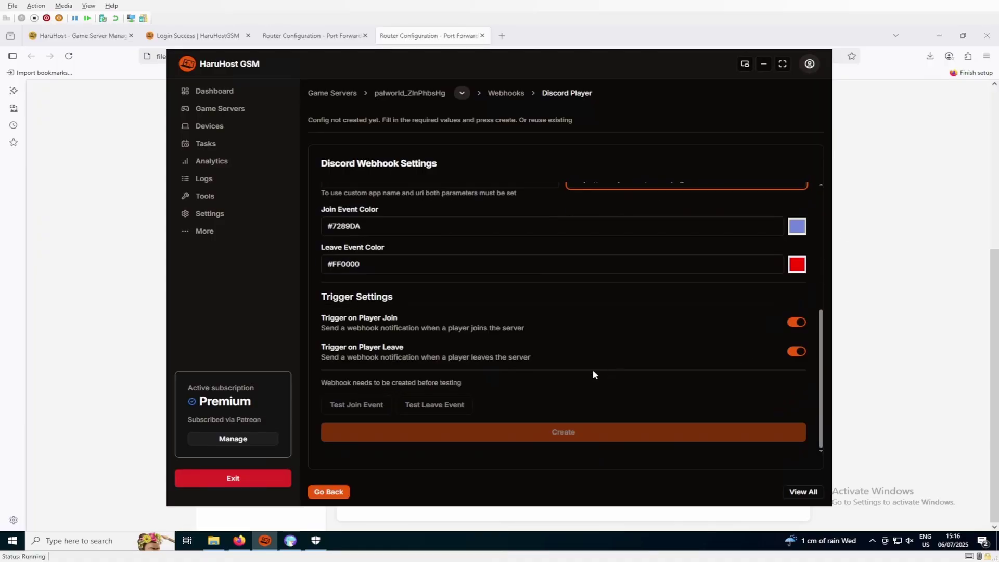
click(401, 409)
Step: Check the Crash Recovery Tasks list, then start a new task under Advanced Tasks
click(232, 149)
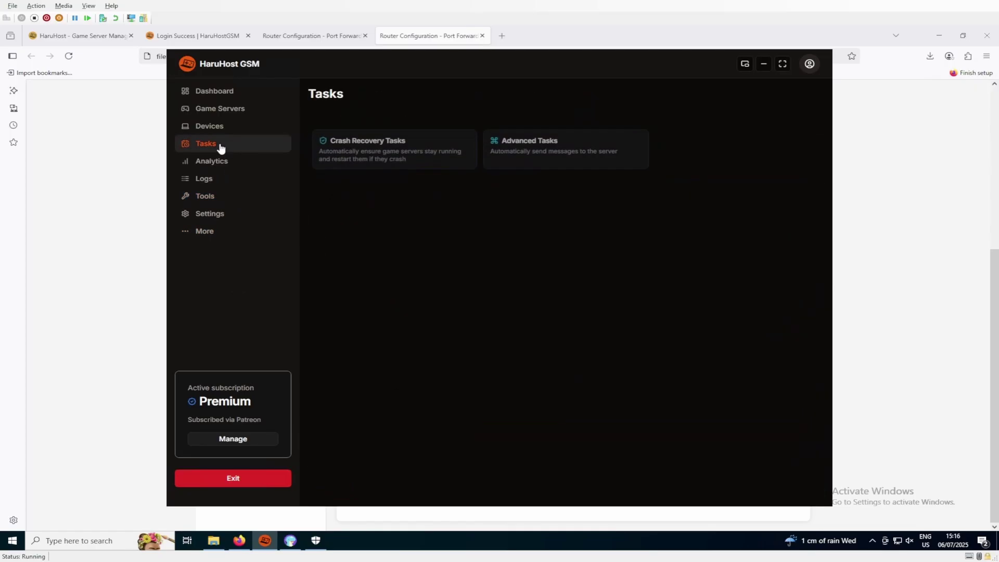
click(383, 151)
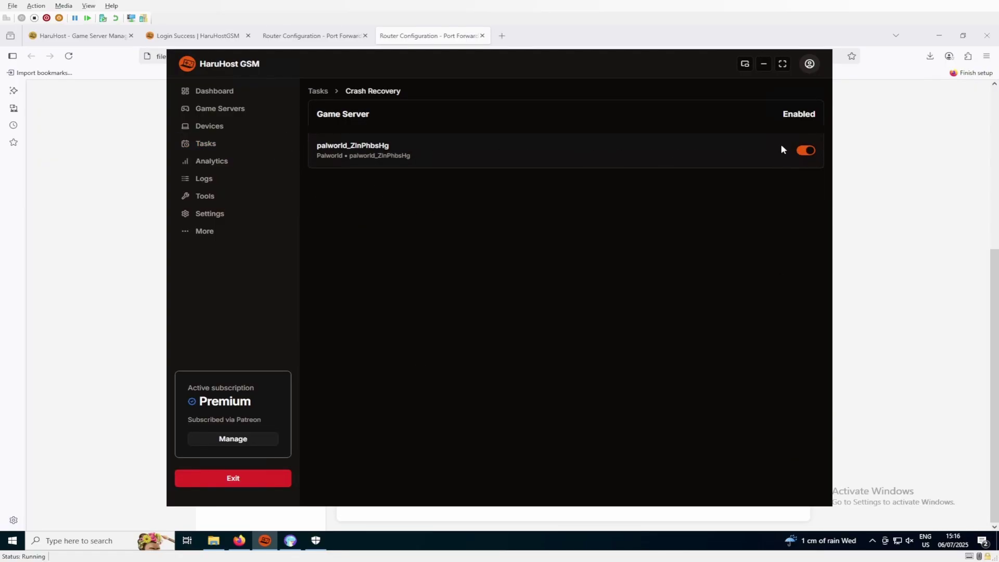
key(Escape)
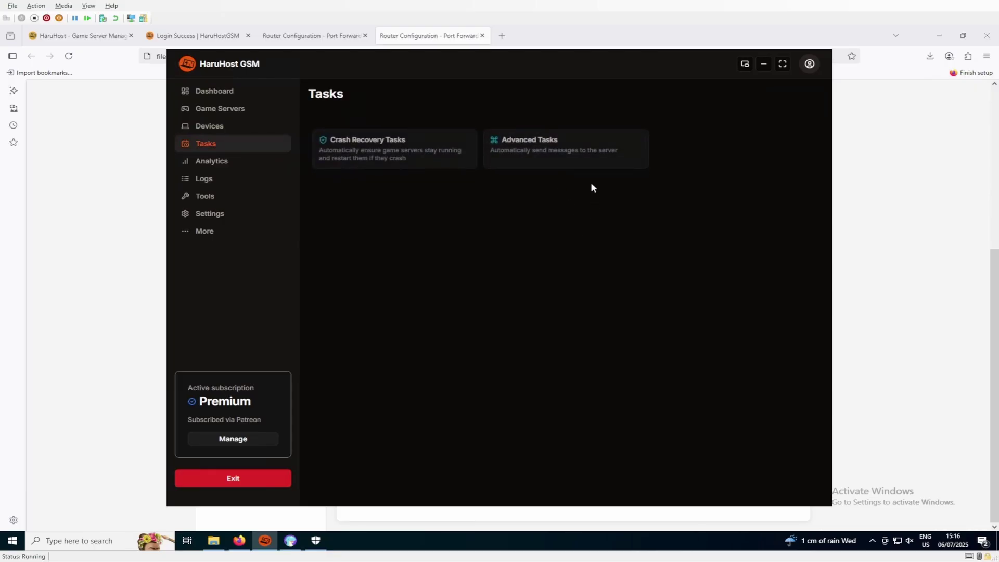
click(561, 142)
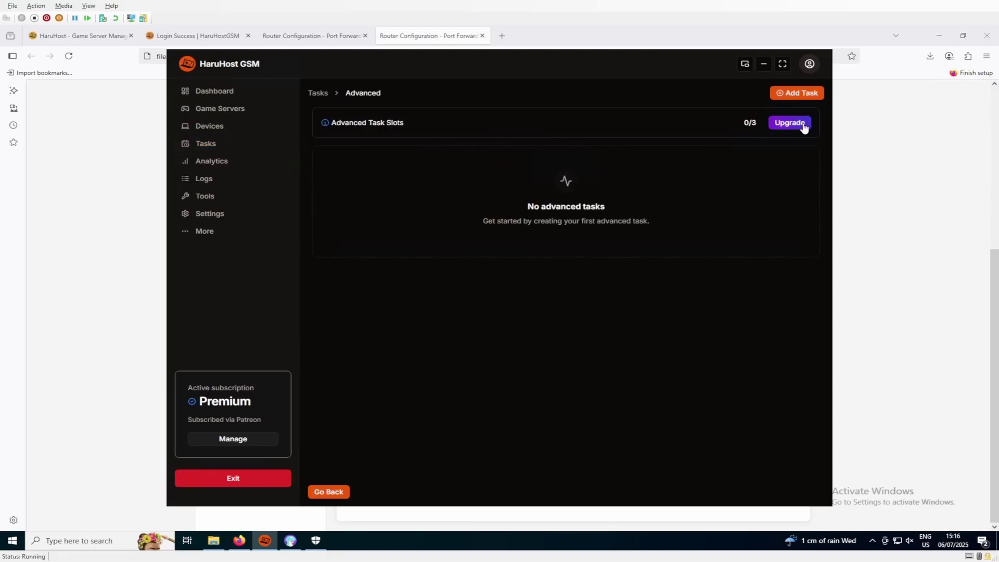
click(796, 93)
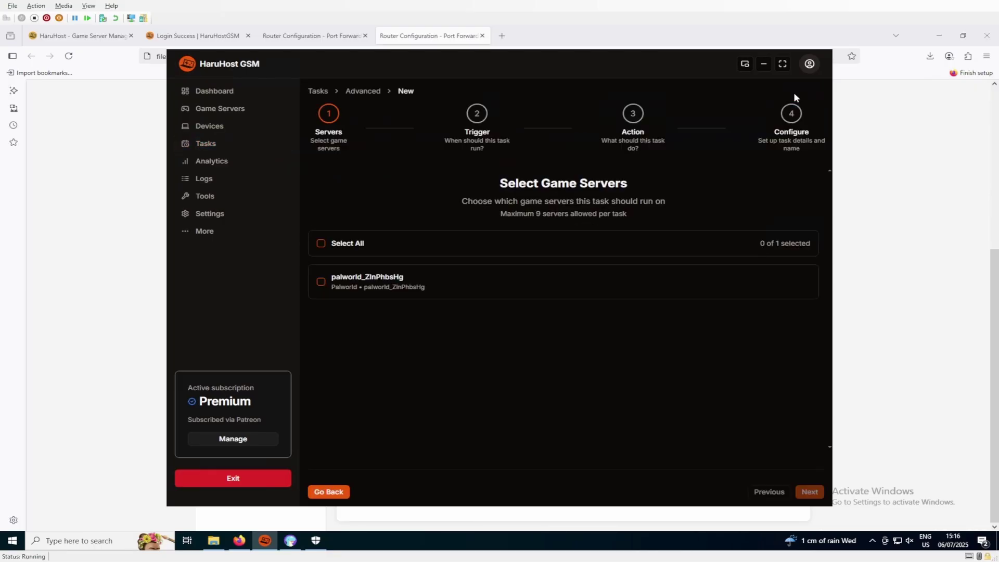
Step: Target all game servers and set the task trigger to a 15-second time interval
click(343, 248)
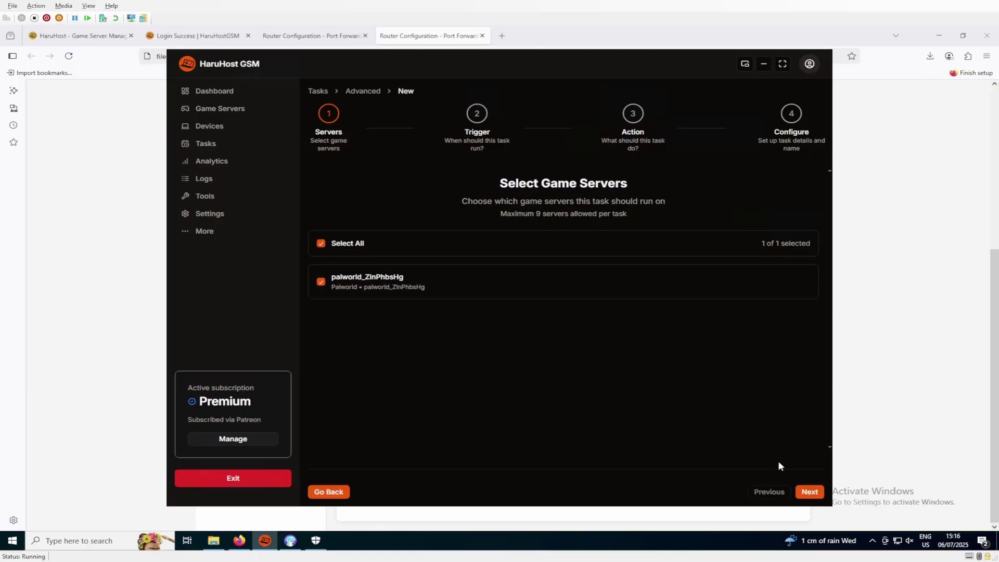
click(810, 492)
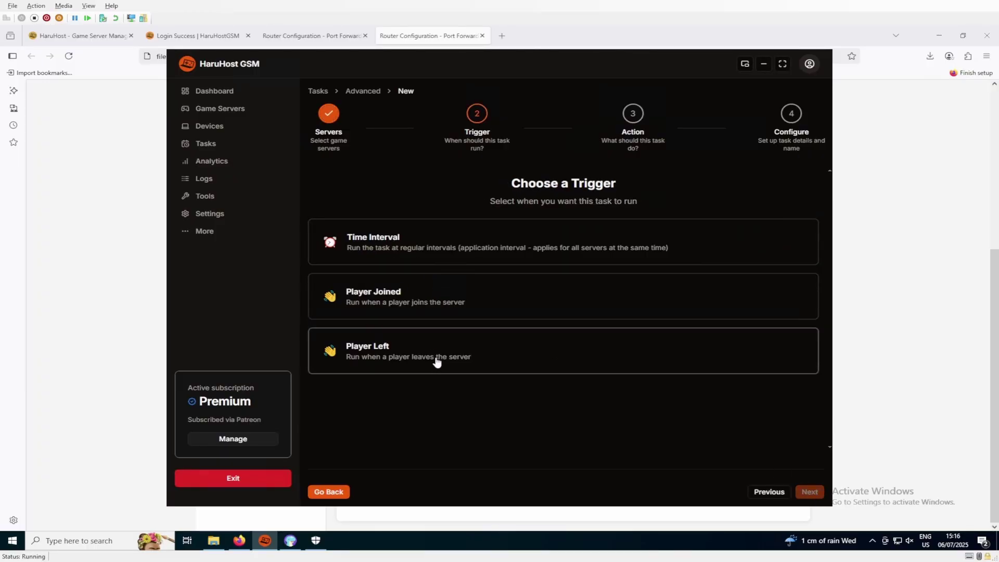
click(423, 252)
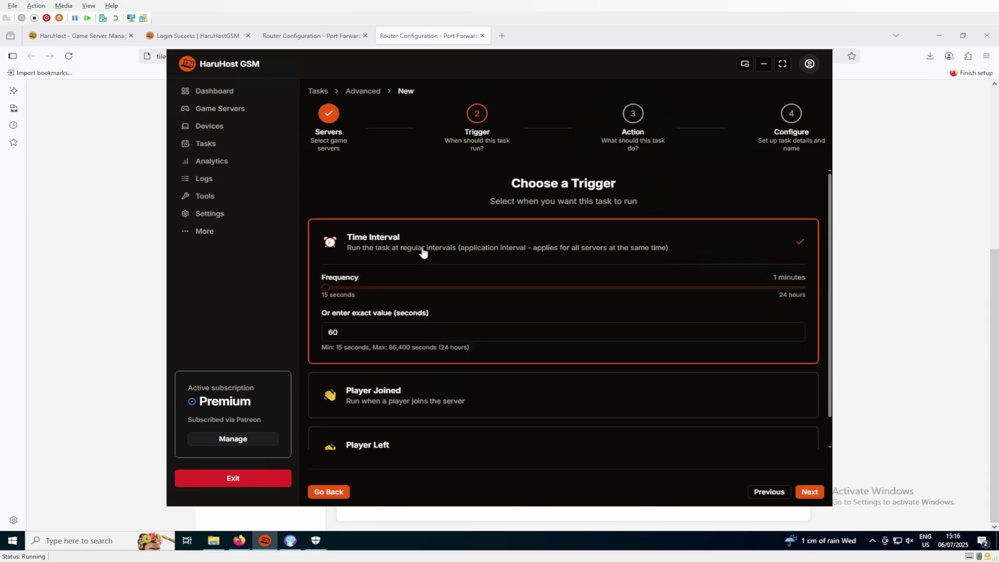
drag(339, 332, 326, 333)
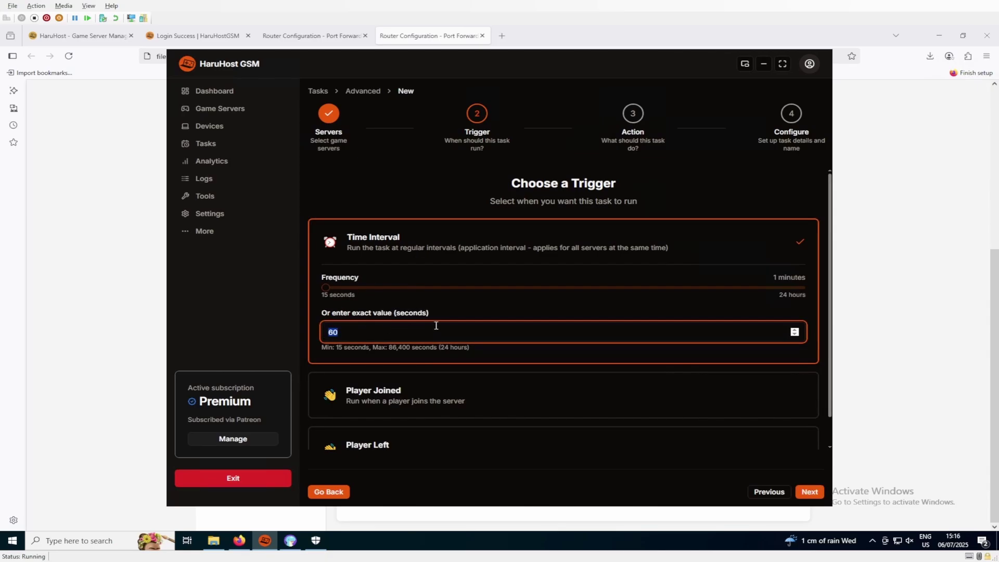
text(15)
click(812, 492)
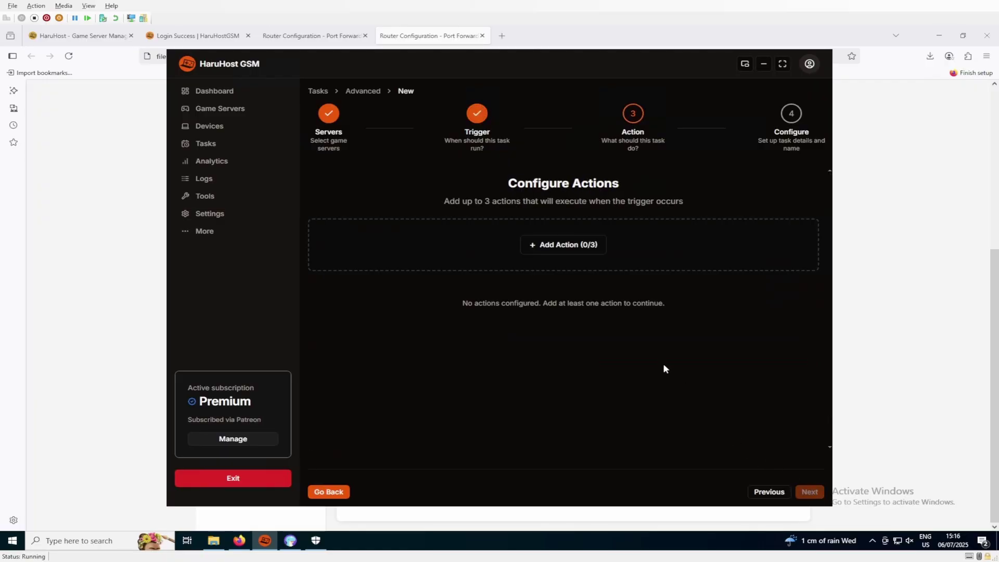
Step: Add a Server Message action with the text 'Hello, this a test messagh'
click(566, 245)
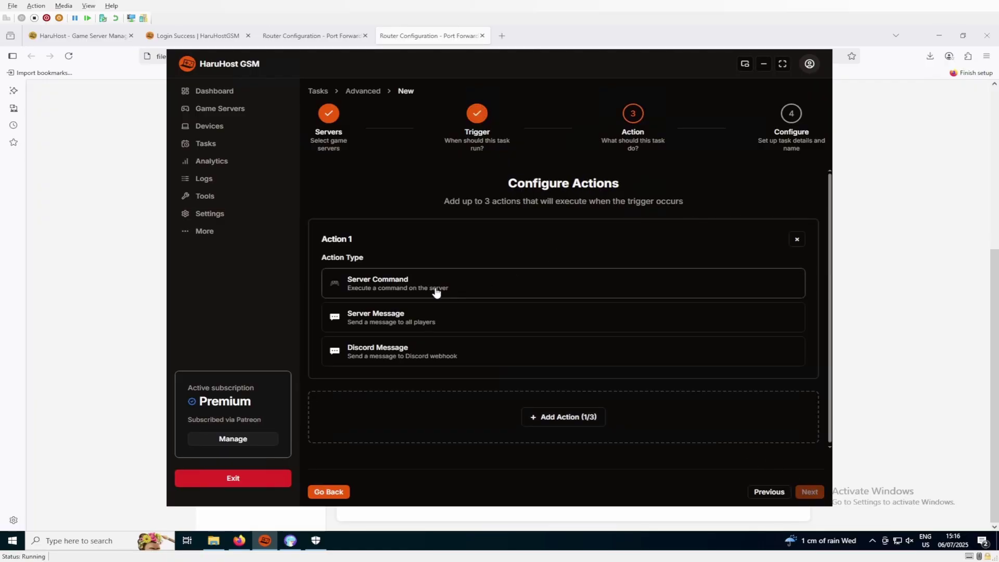
click(426, 311)
click(396, 397)
text(Hello, this a)
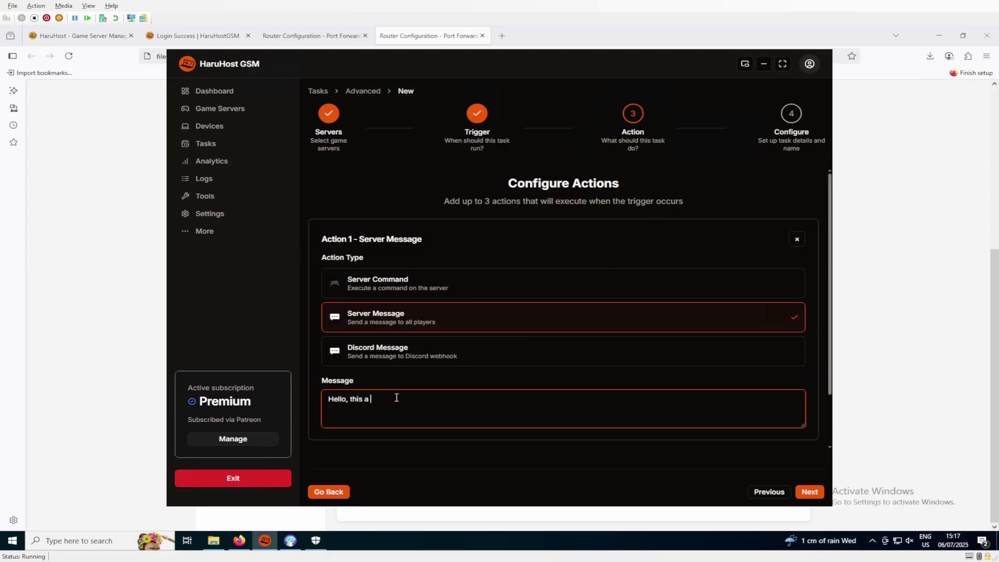
text( test messagh)
Step: Name the task 'my task' and create it
click(809, 491)
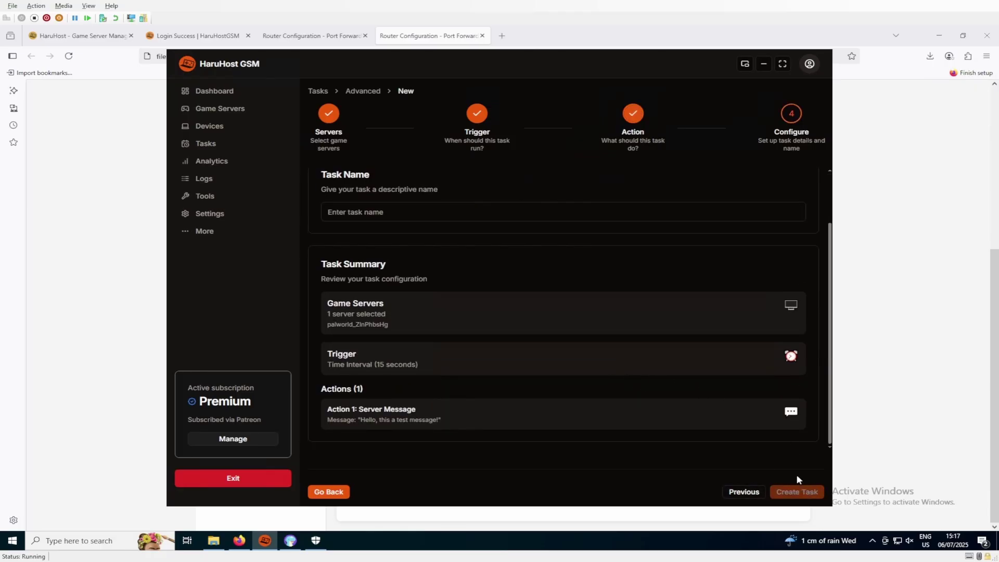
click(382, 217)
text(my task)
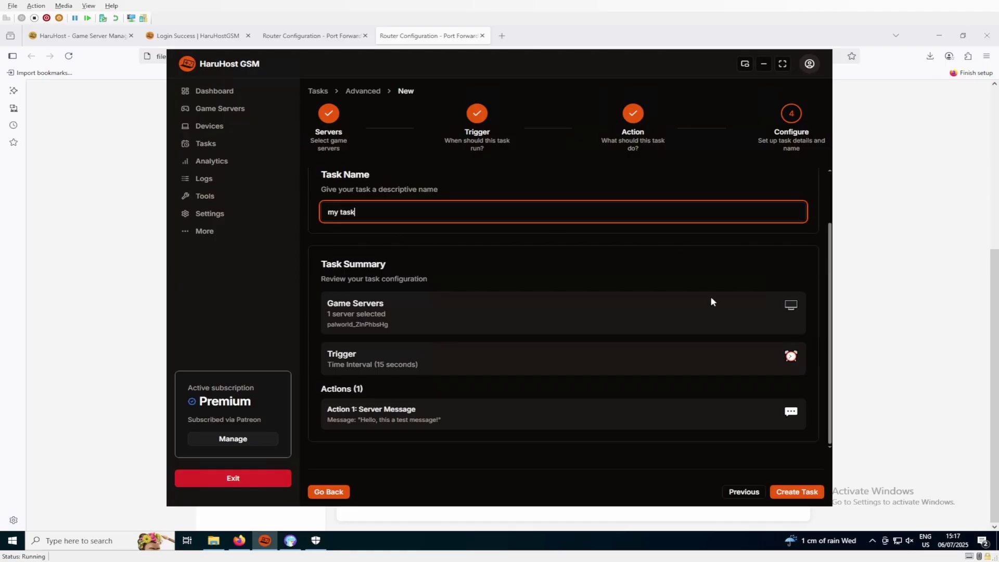
click(787, 492)
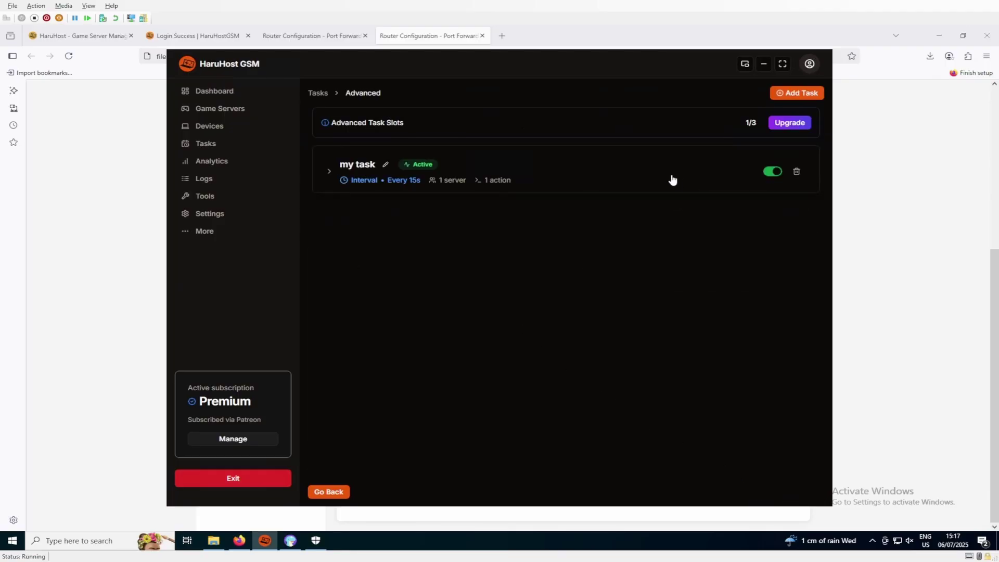